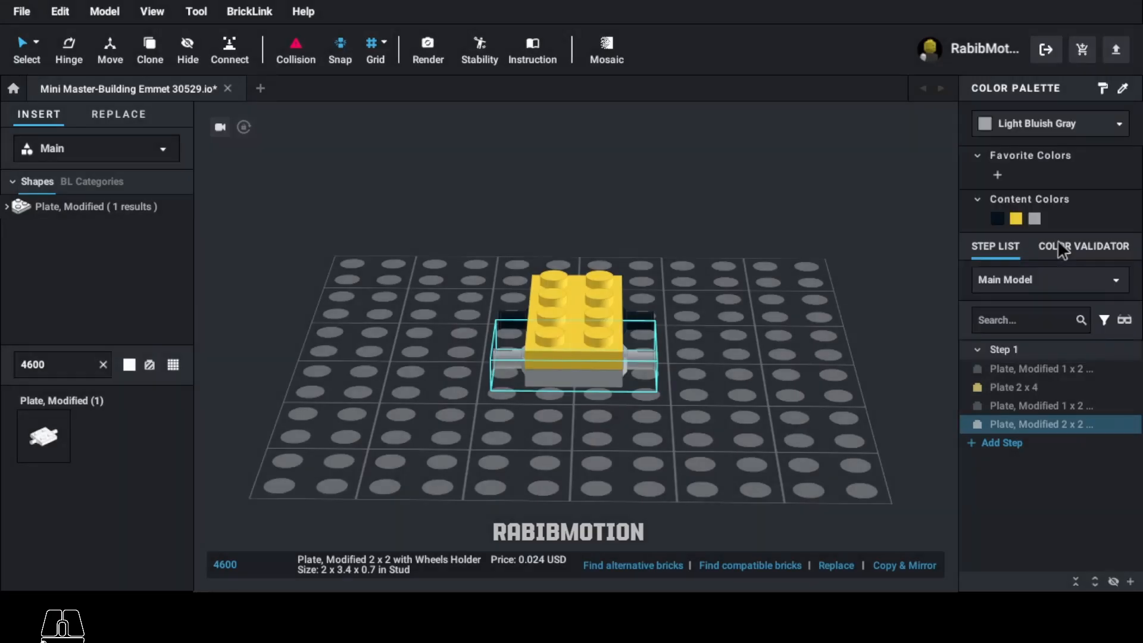
Insert wheel 34337 onto the near axle pin of the black plate and color it Light Bluish Gray
right_click_drag(543, 439, 639, 439)
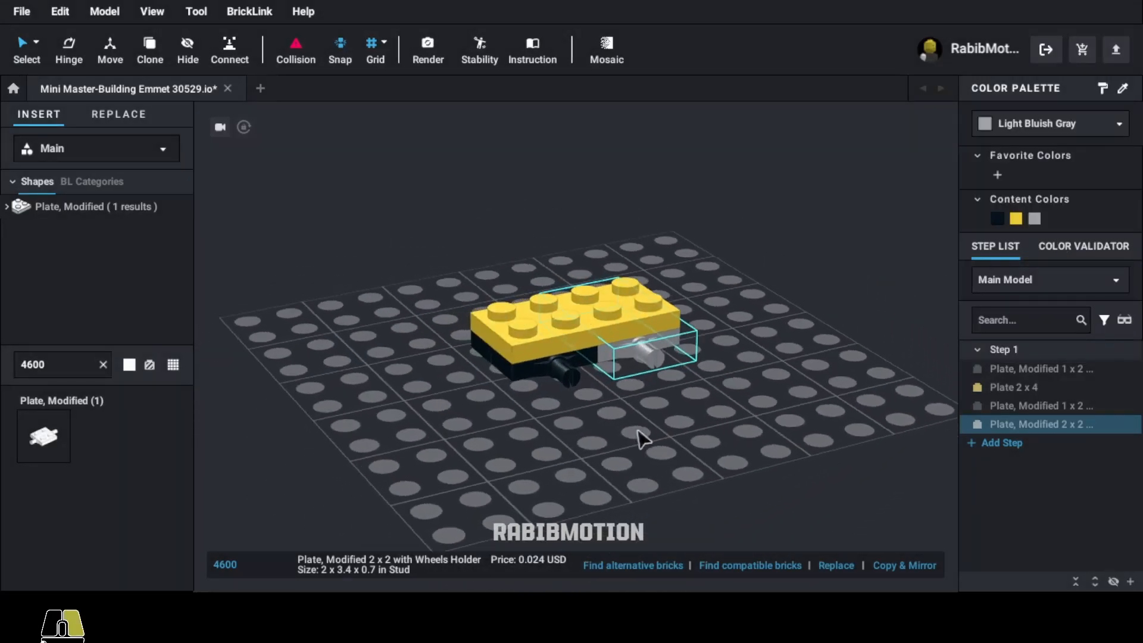
left_click(80, 365)
type("34337")
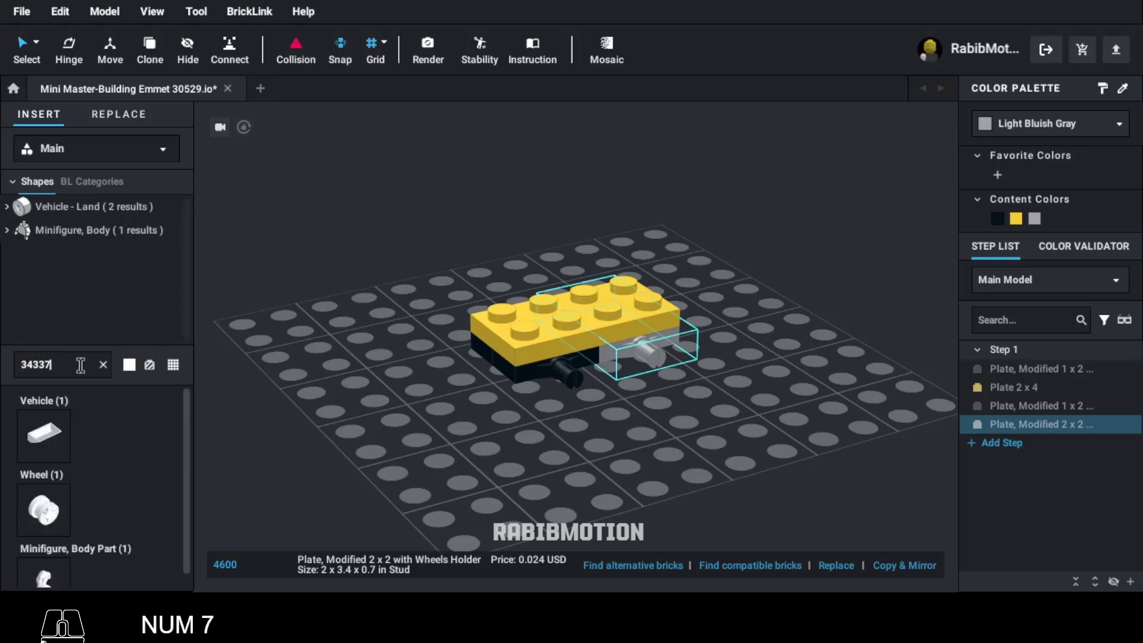
left_click(44, 436)
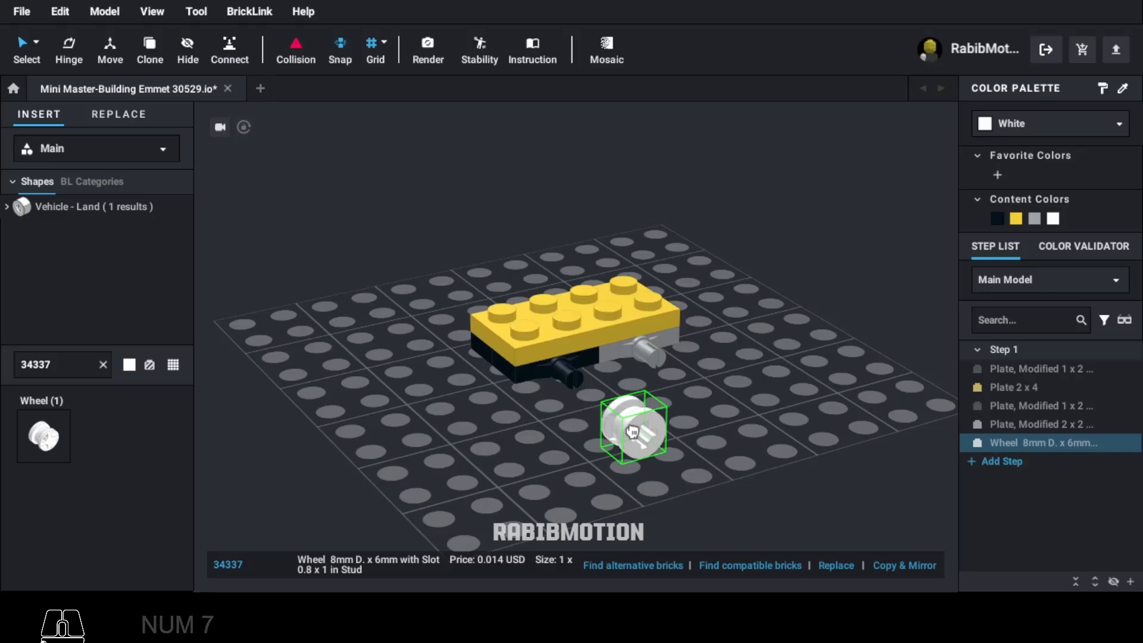
key("Right")
left_click(581, 395)
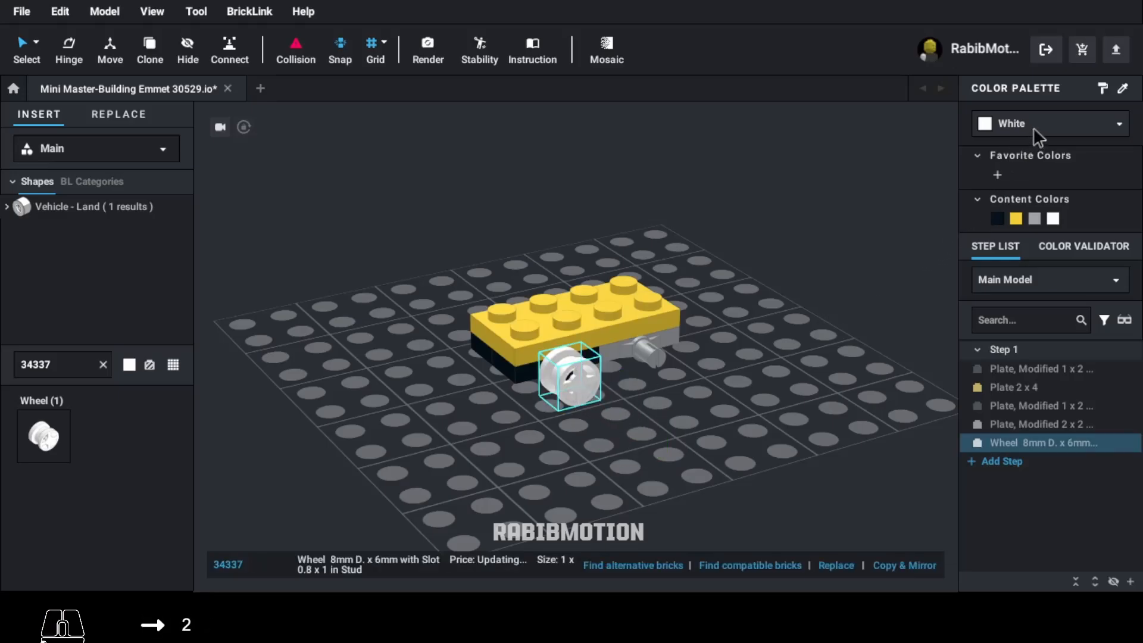
left_click(1039, 218)
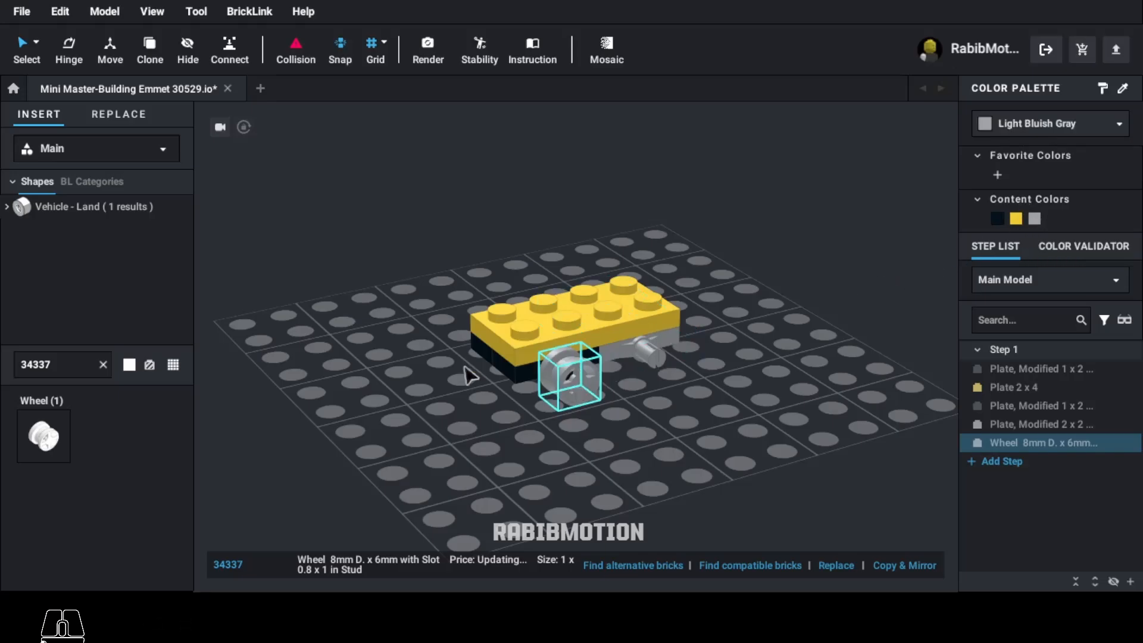
Fit tire 87414 around the gray wheel and color it Rubber Black
type("87414")
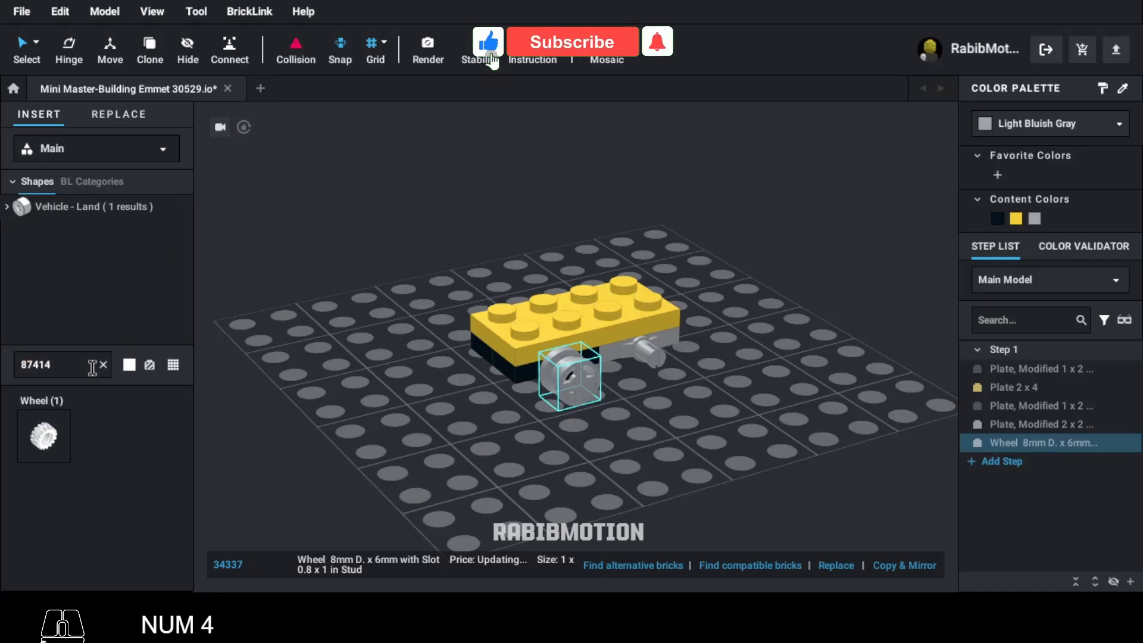
left_click(47, 439)
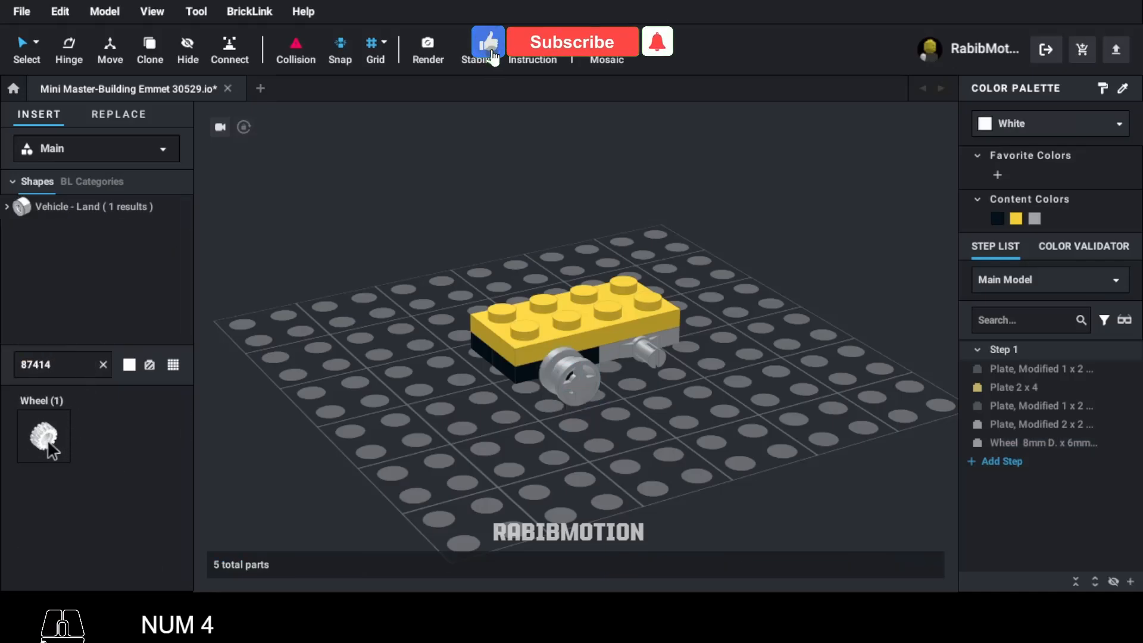
left_click(566, 391)
left_click(567, 391)
left_click(560, 385)
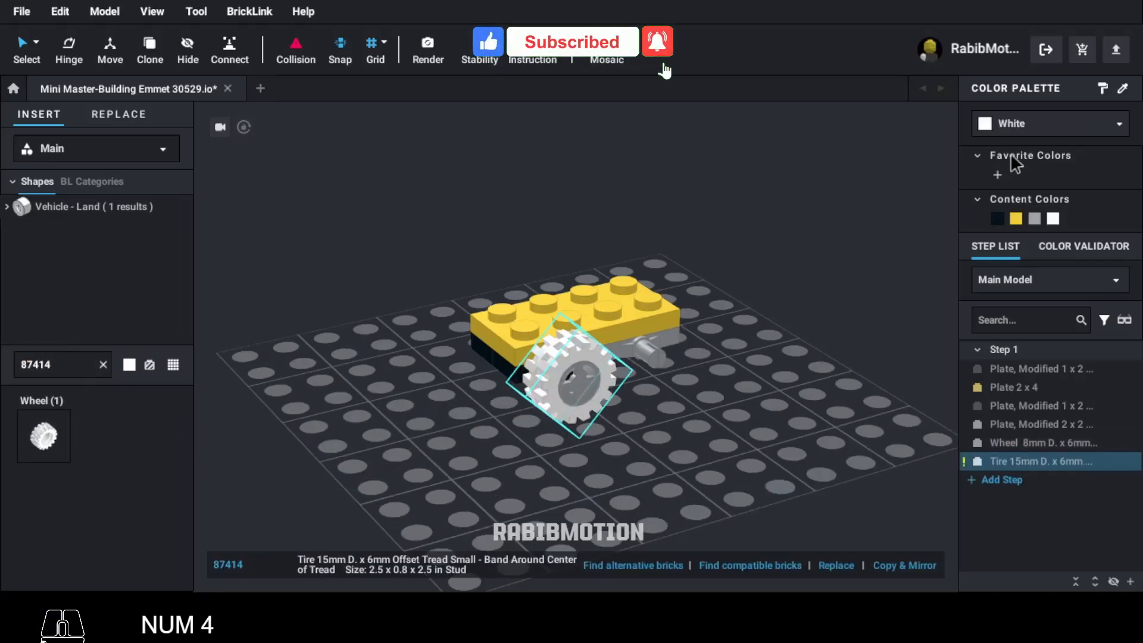
left_click(1049, 124)
type("rubber")
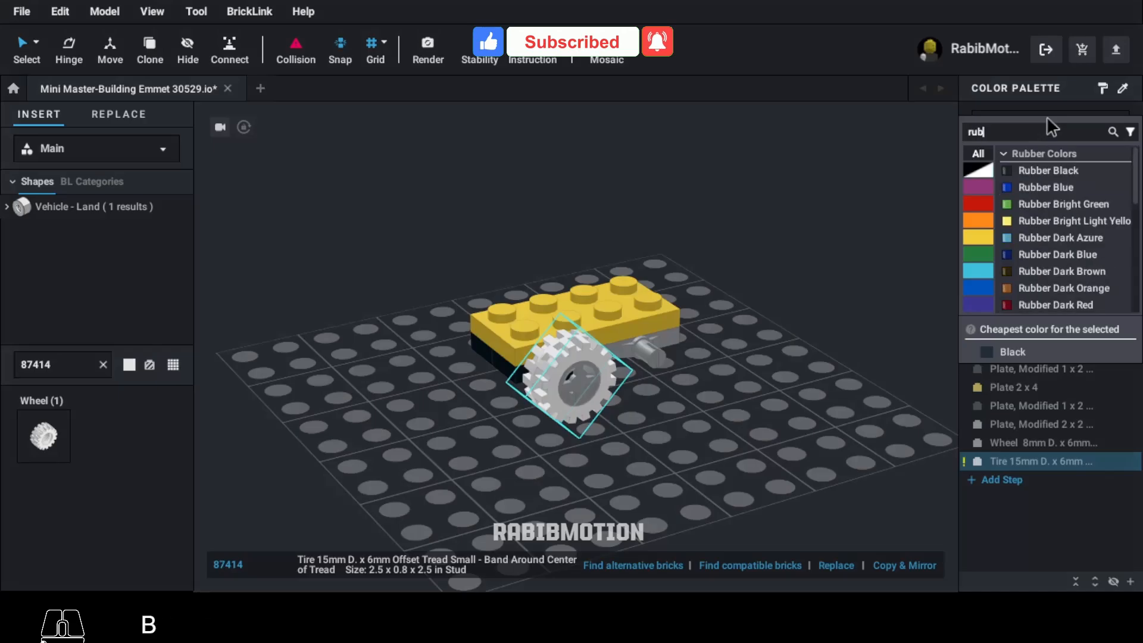
left_click(1041, 168)
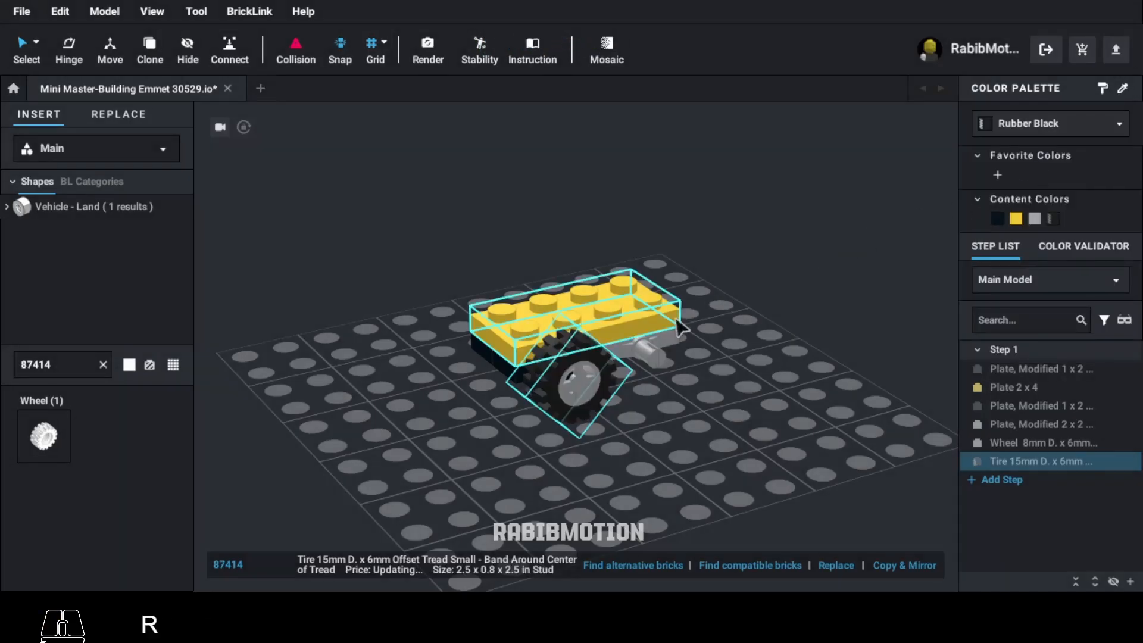
Group the wheel and its tire into a submodel named "tire"
left_click(574, 381, "ctrl")
left_click(780, 564)
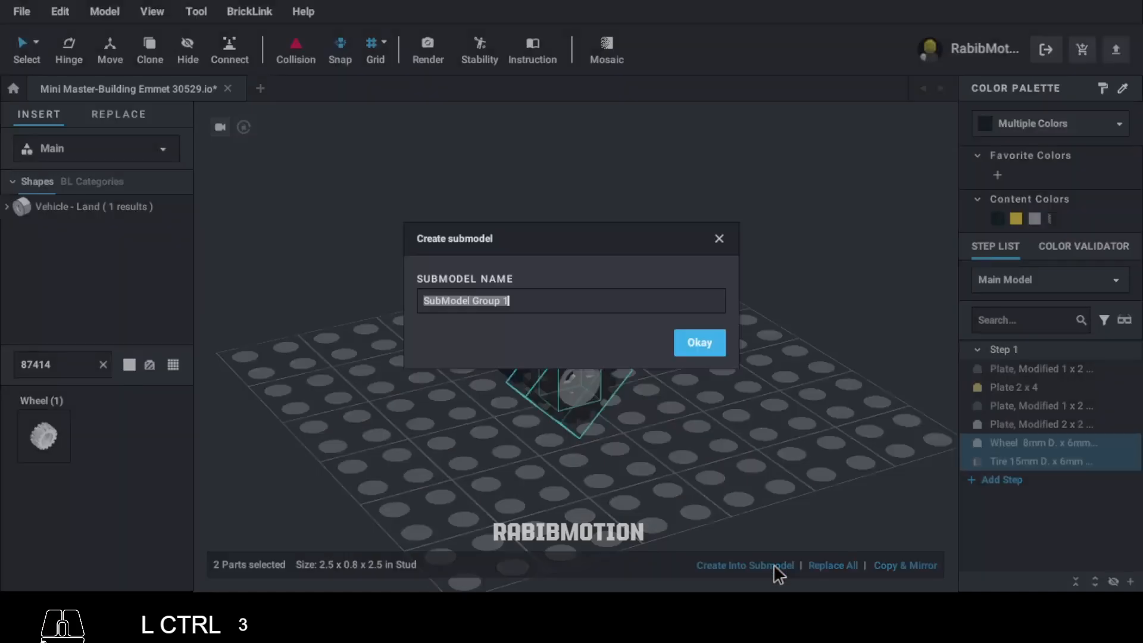
type("tire")
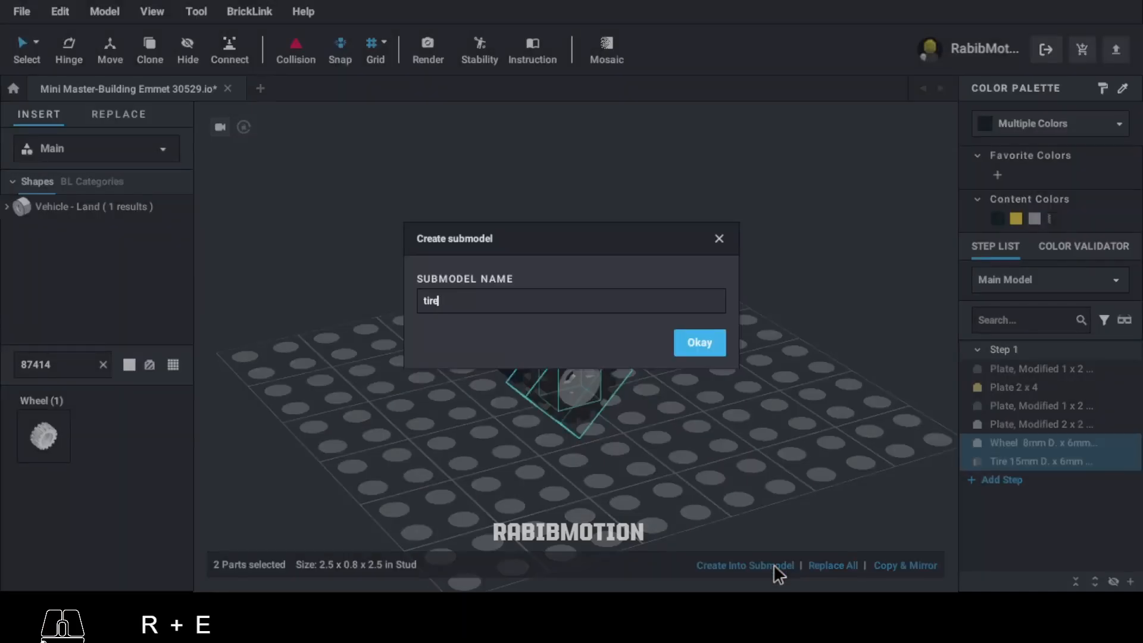
left_click(700, 343)
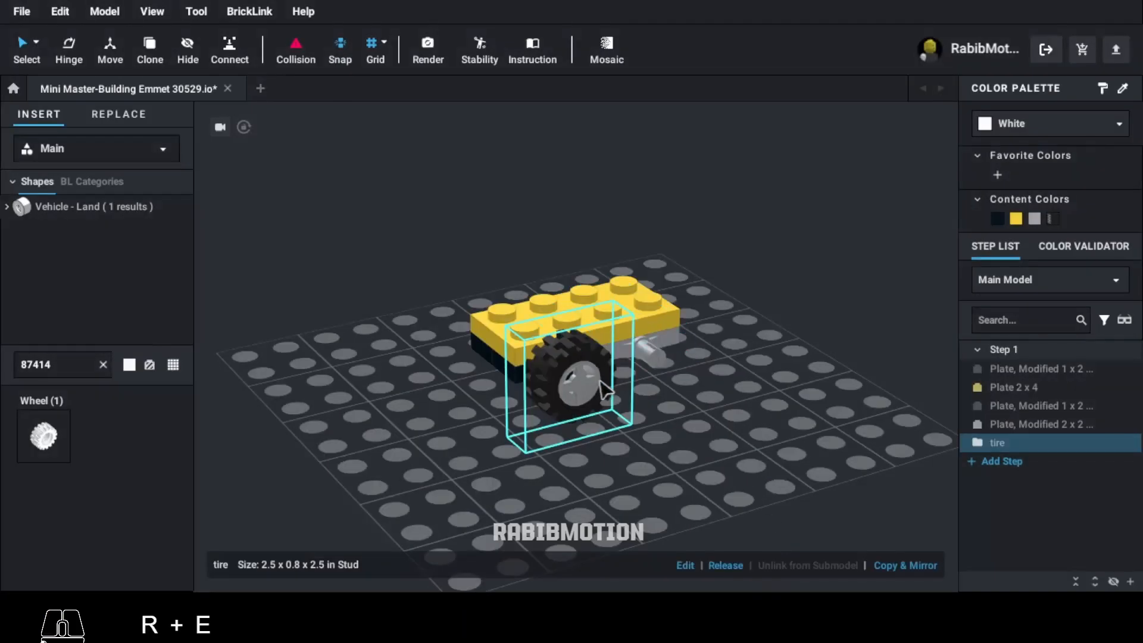
Clone the tire submodel onto the three free axle pins, turning the copies around for the opposite side
key("c")
left_click(659, 362)
mouse_move(711, 364)
right_mouse_down()
mouse_move(704, 398)
mouse_move(671, 391)
right_mouse_up()
key("Right")
key("Right")
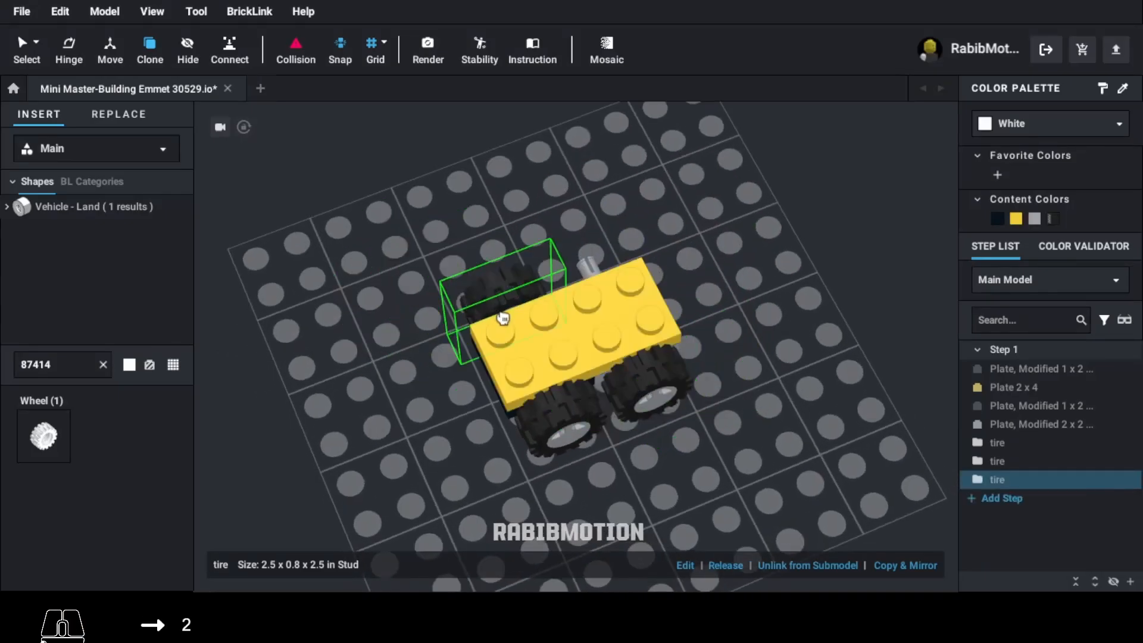
left_click(503, 316)
left_click(594, 271)
key("Escape")
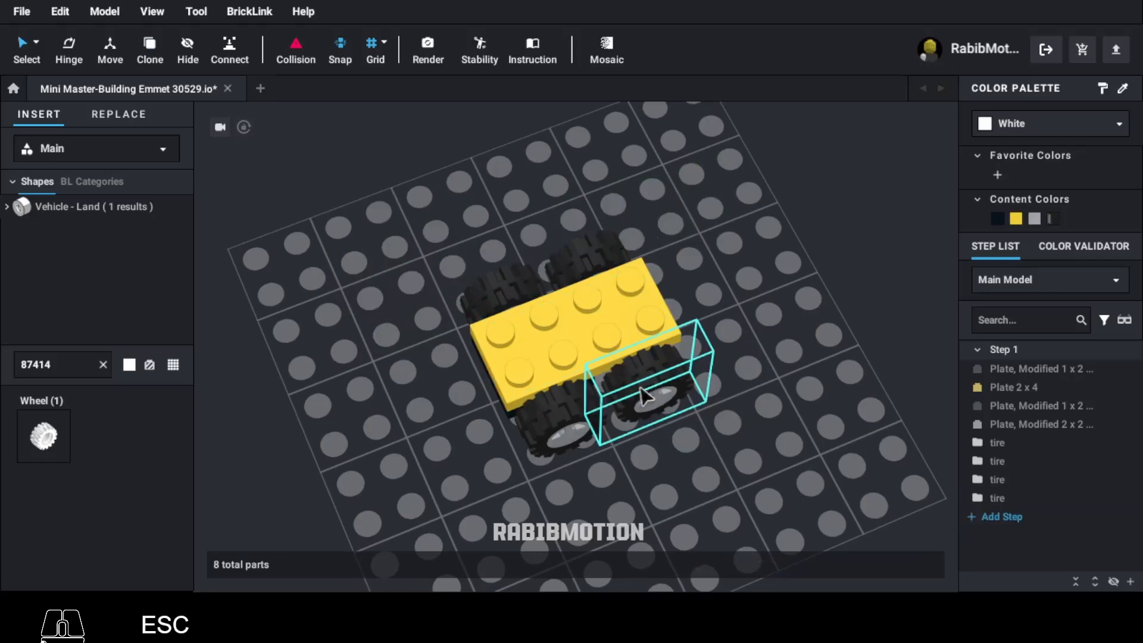
Attach round boat stud plate 2654 to the underside of the chassis and color it Dark Bluish Gray
right_click_drag(673, 528, 670, 499)
scroll(671, 497, "down", 2)
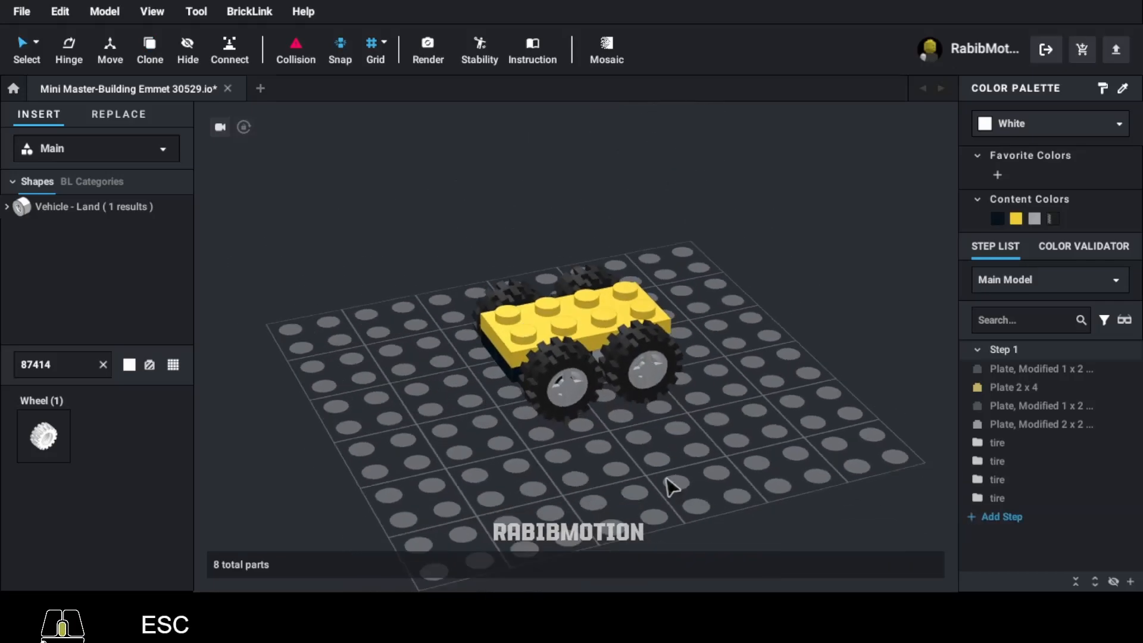
middle_click_drag(671, 487, 671, 503)
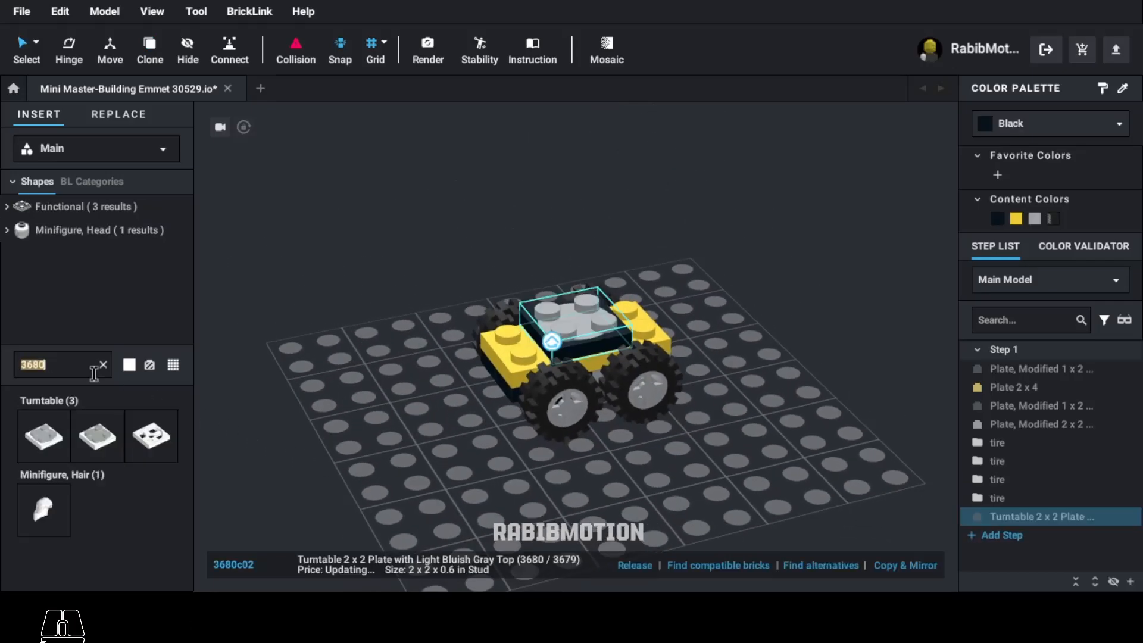
type("2654")
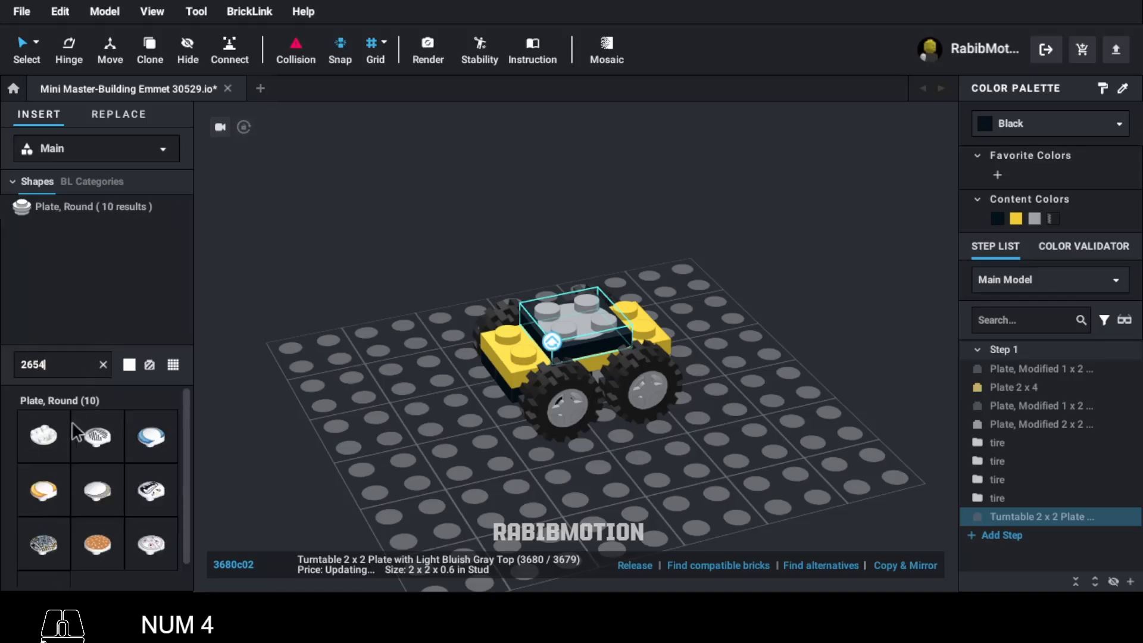
left_click(47, 435)
right_click_drag(464, 426, 608, 379)
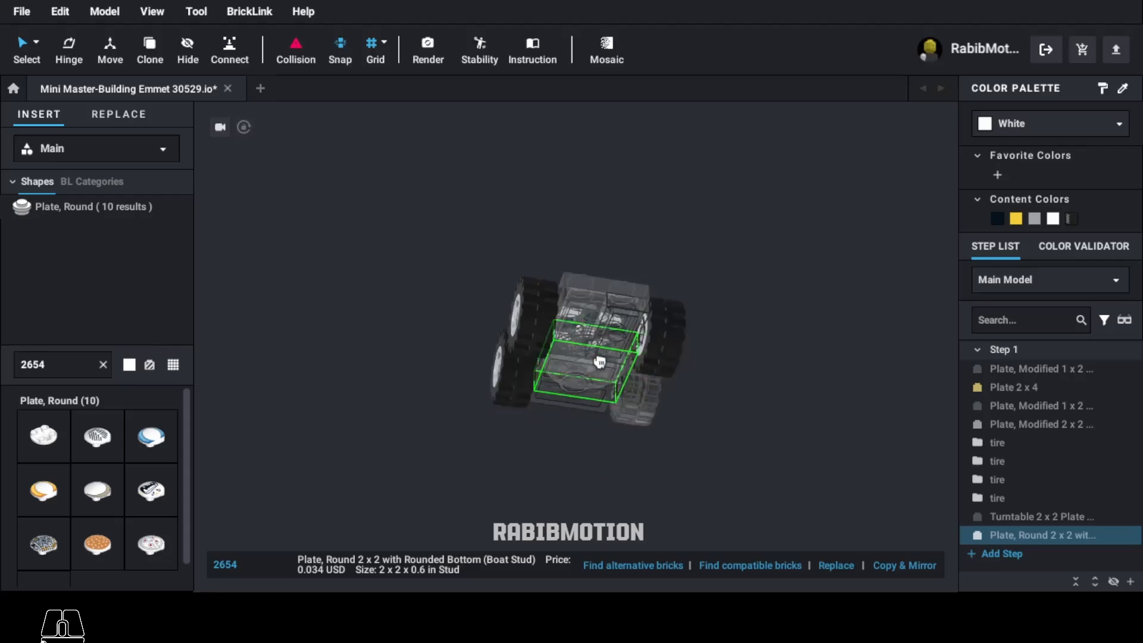
left_click(608, 379)
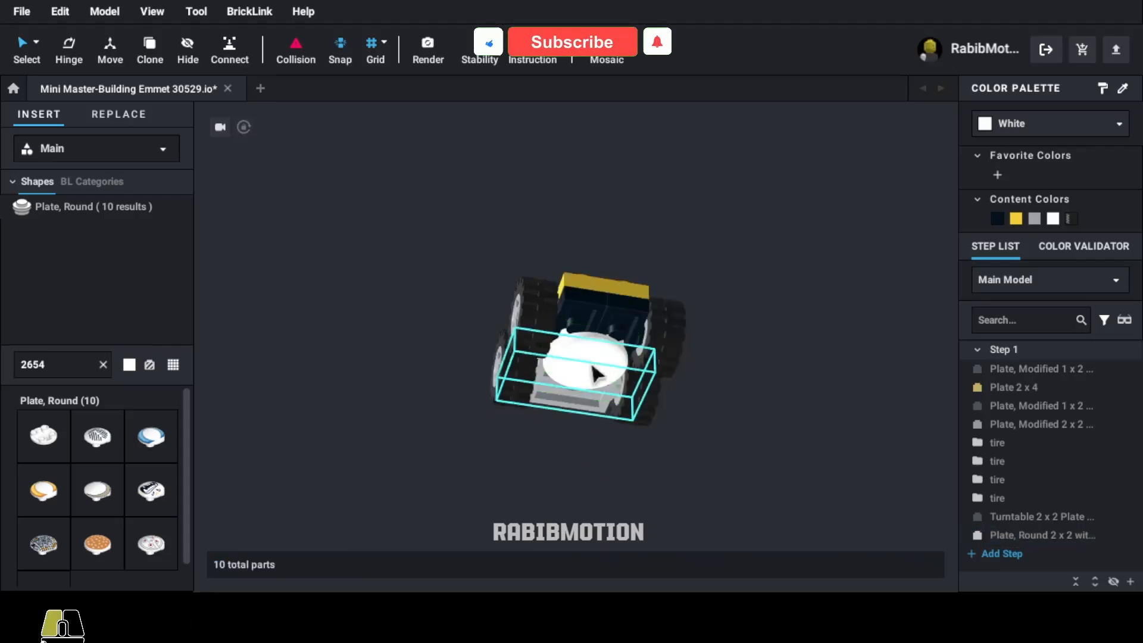
left_click(1057, 133)
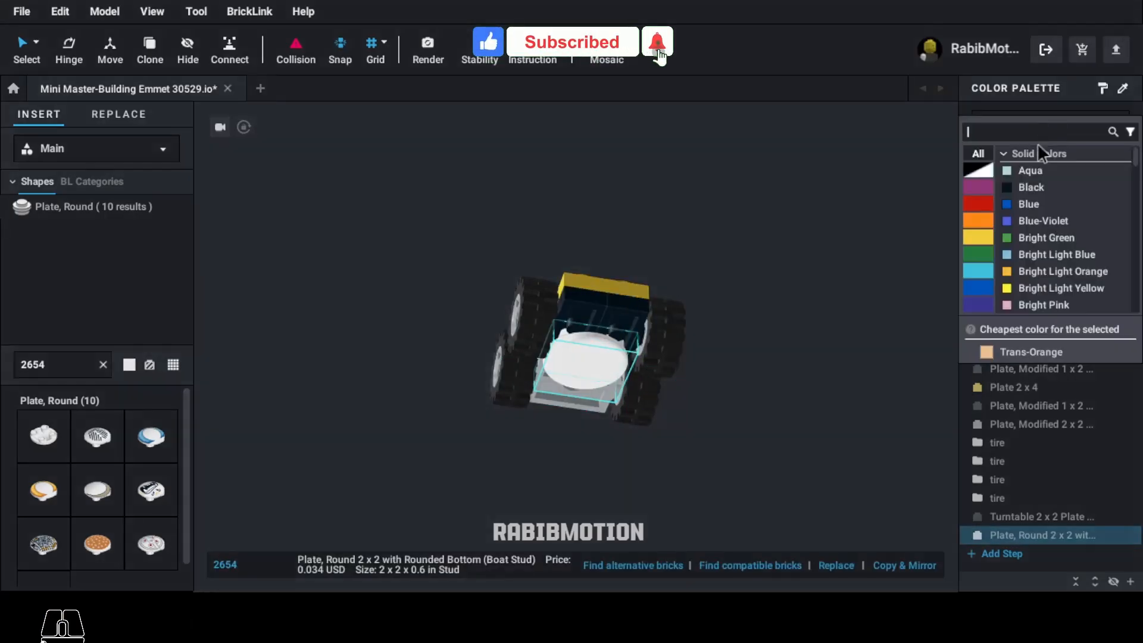
left_click(979, 171)
left_click(1035, 201)
Place a 2 x 3 plate (3021) on top of the turntable and color it Dark Bluish Gray
right_click_drag(818, 348, 777, 403)
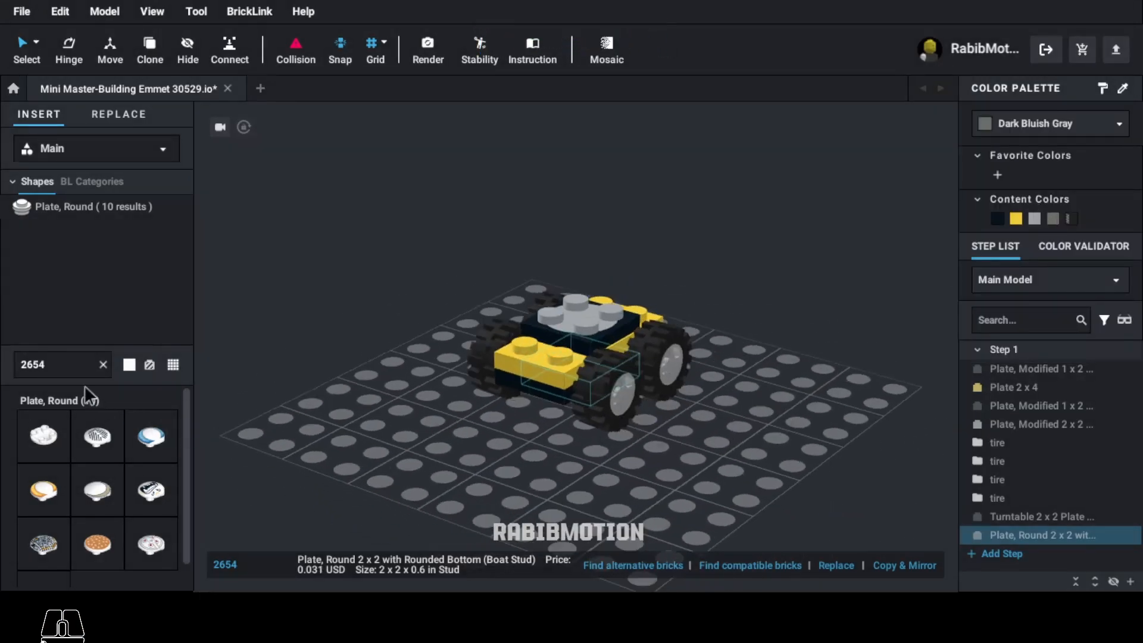
type("3021")
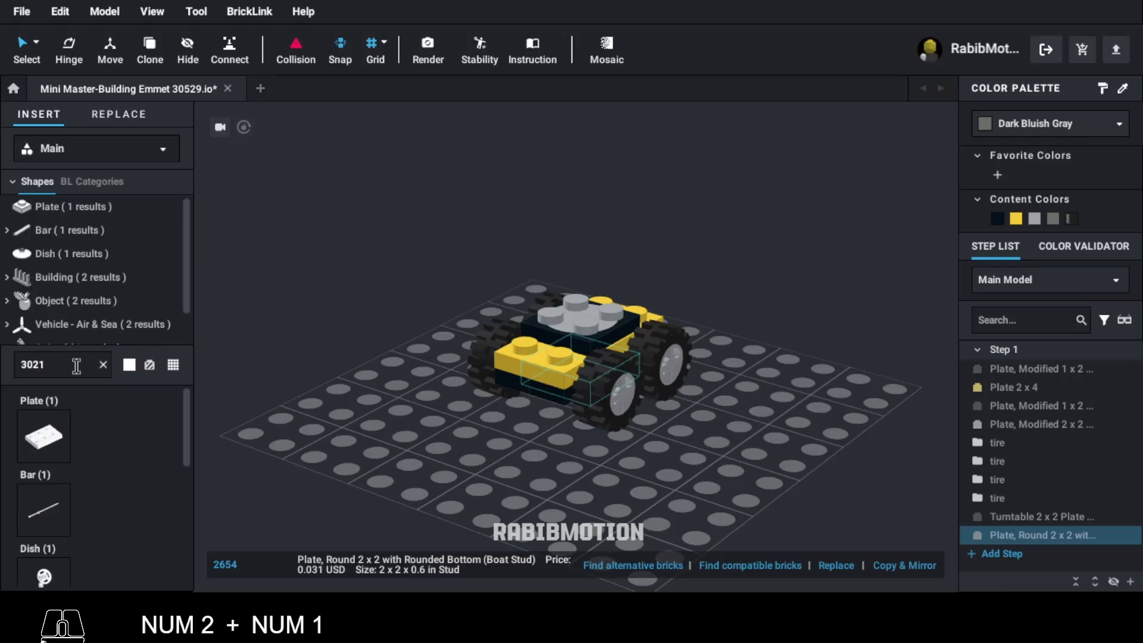
left_click_drag(60, 445, 596, 298)
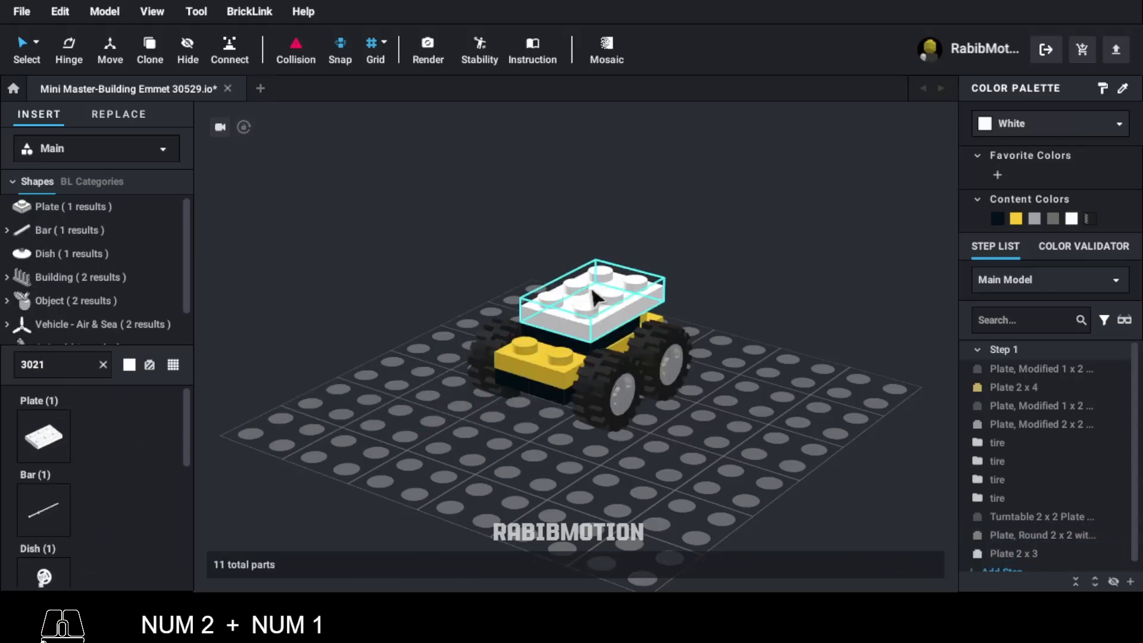
left_click(1055, 218)
Add bracket 99780, facing outward, on the end of the 2 x 3 plate above the black axle and color it Dark Bluish Gray
right_click_drag(846, 337, 823, 337)
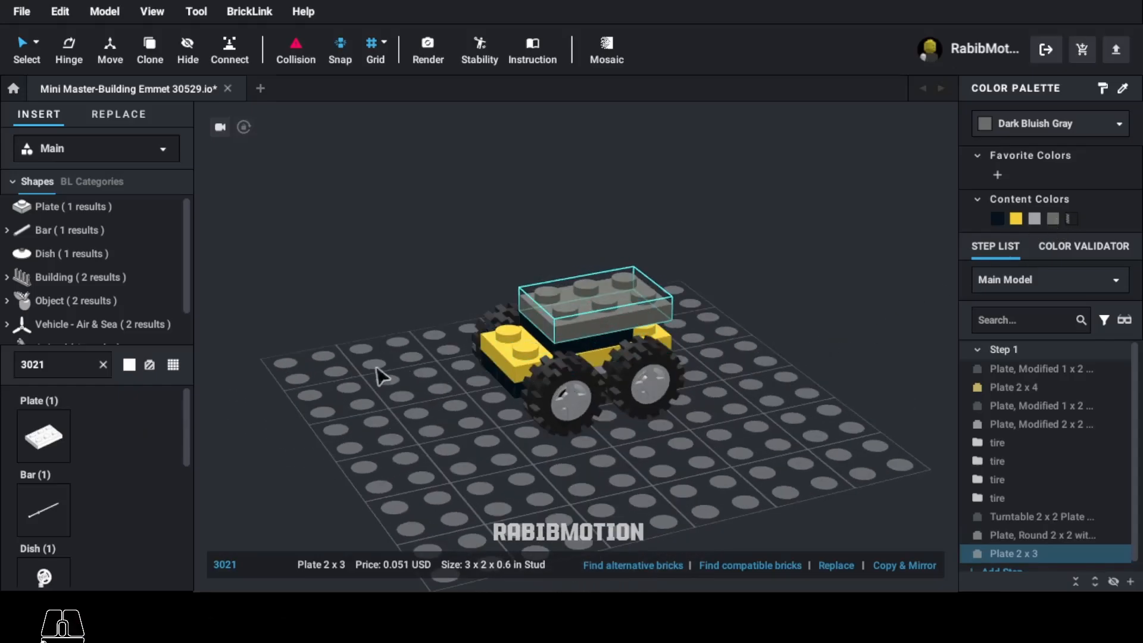
type("99")
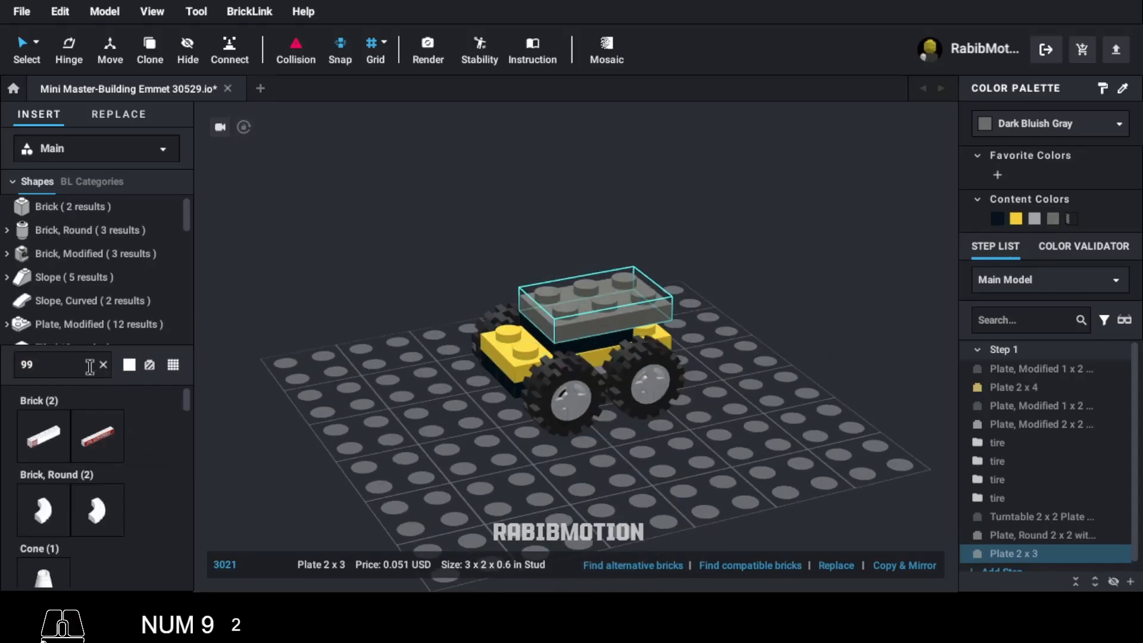
type("780")
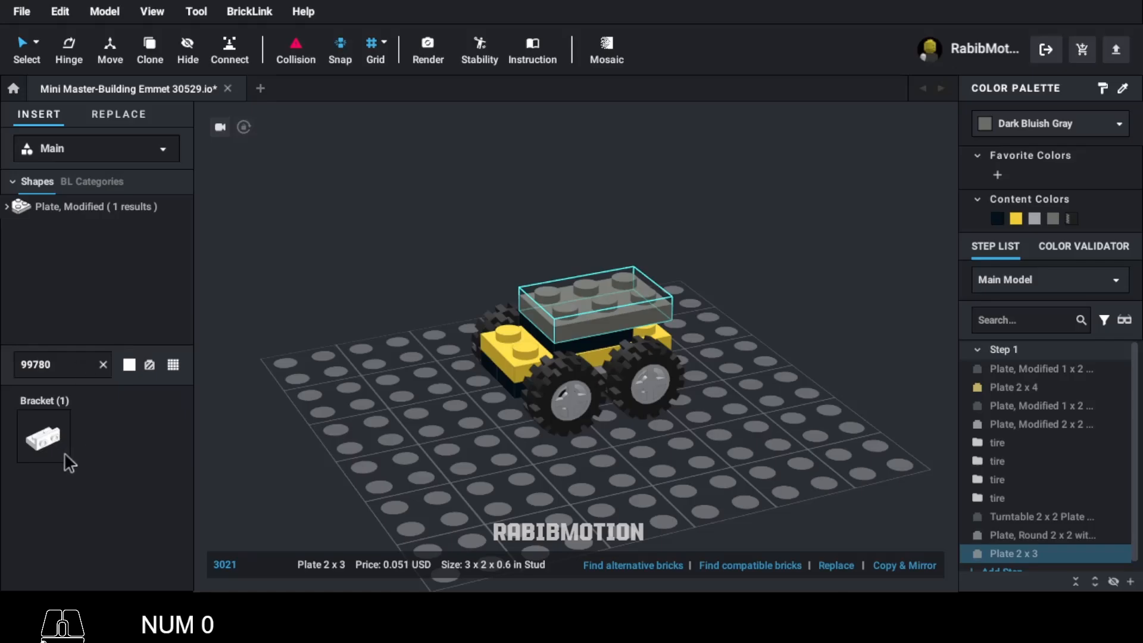
left_click_drag(64, 458, 562, 307)
key("Left")
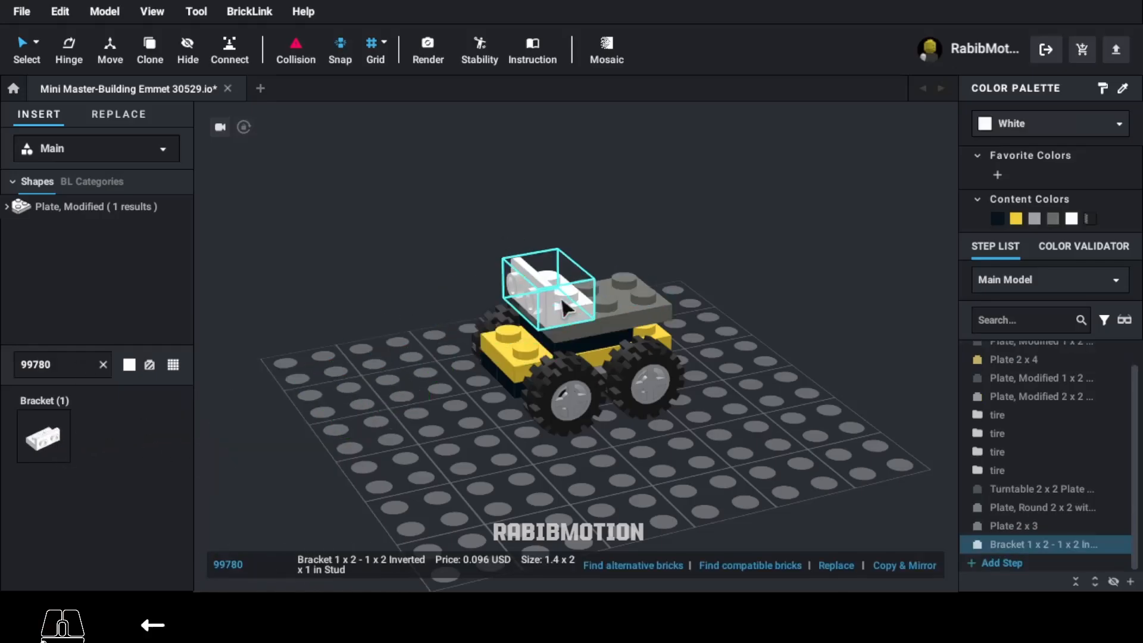
left_click(1057, 218)
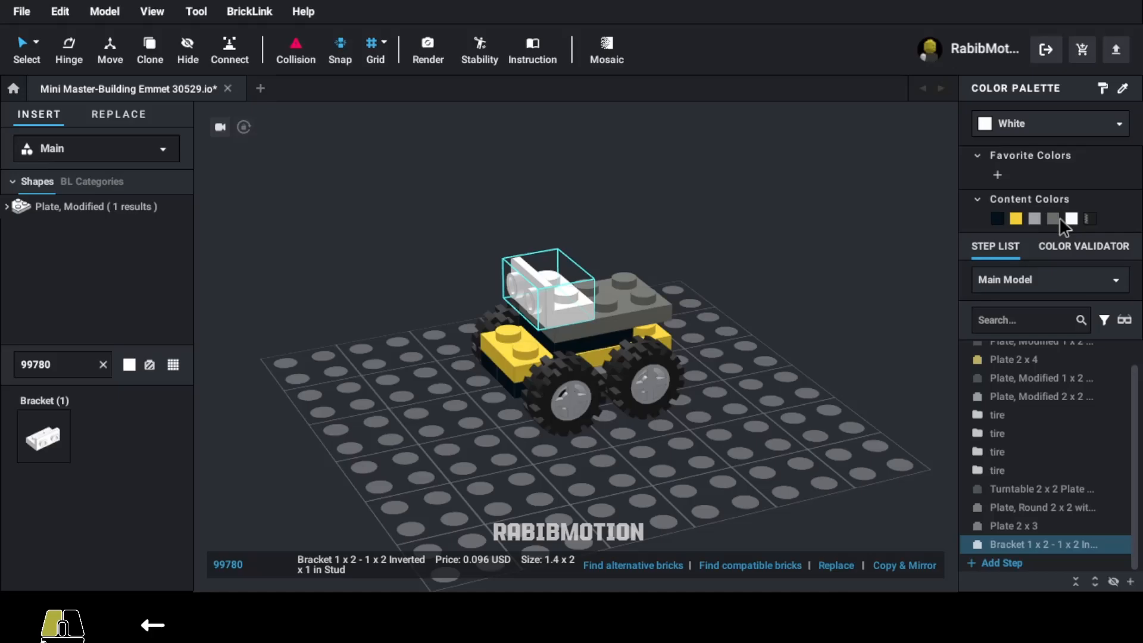
Place double inverted slope 4871 behind the bracket on the 2 x 3 plate and color it Dark Bluish Gray
left_click(95, 366)
type("4871")
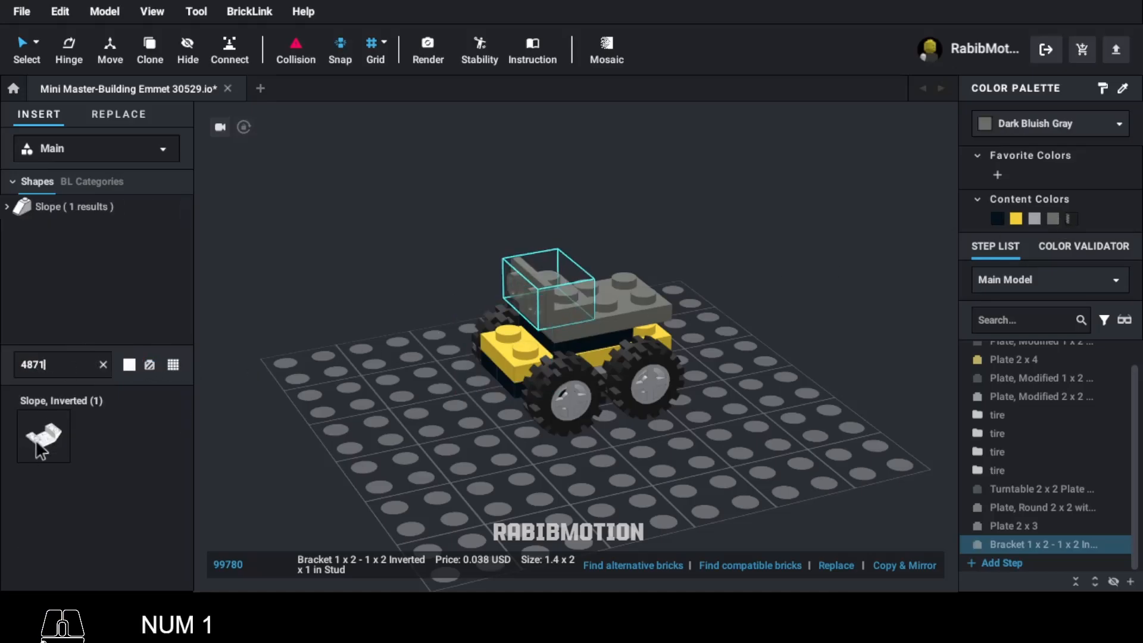
left_click_drag(41, 451, 619, 266)
left_click(1052, 218)
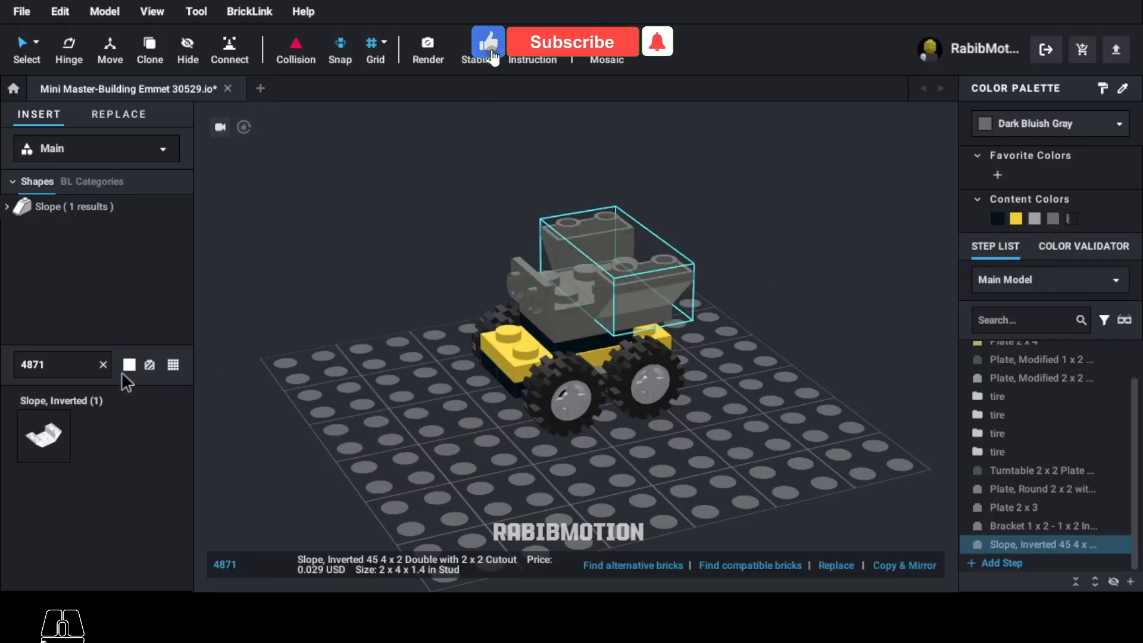
Place the 1 x 4 modified plate with angled tubes (61072) crosswise on top of the small bracket and color it Flat Silver
double_click(91, 365)
type("610")
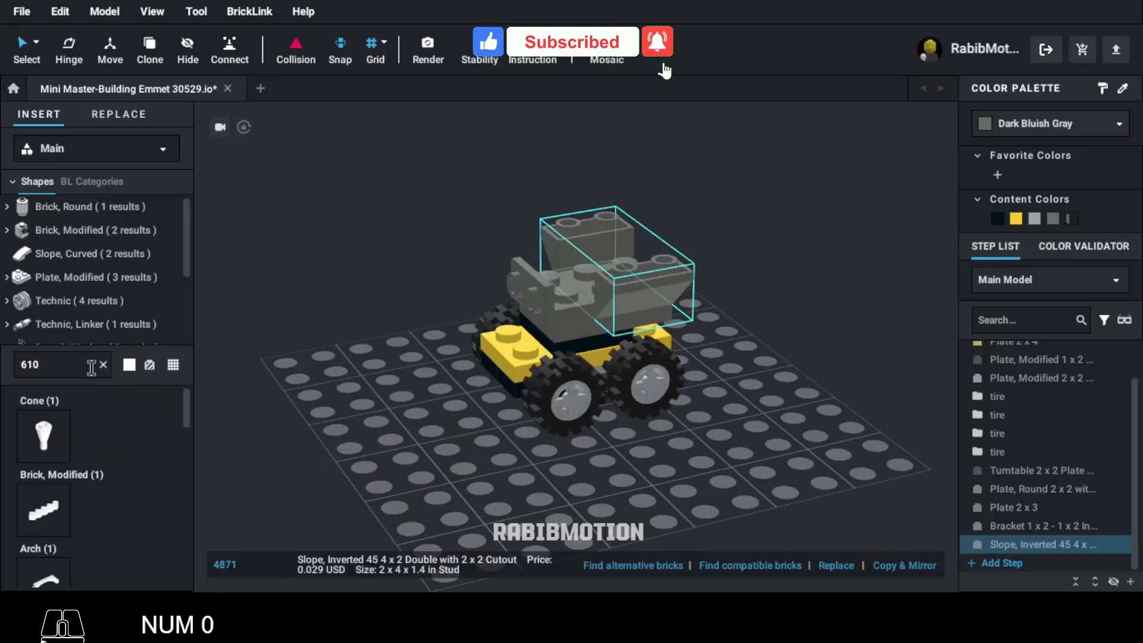
type("72")
left_click(47, 438)
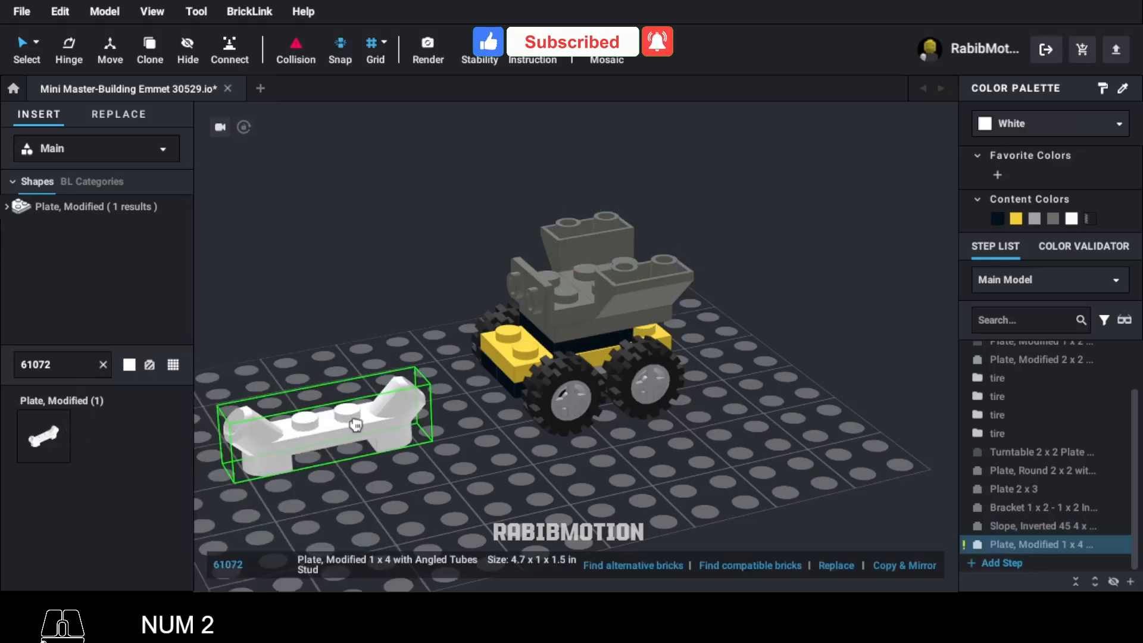
key("Right")
left_click(571, 277)
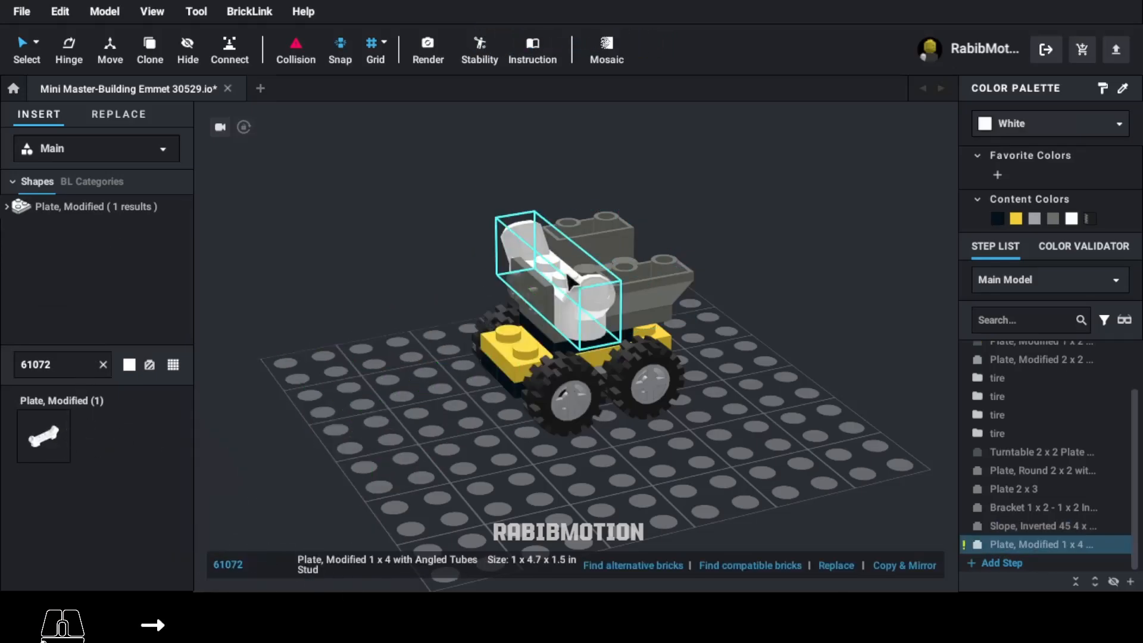
left_click(1030, 123)
type("flat")
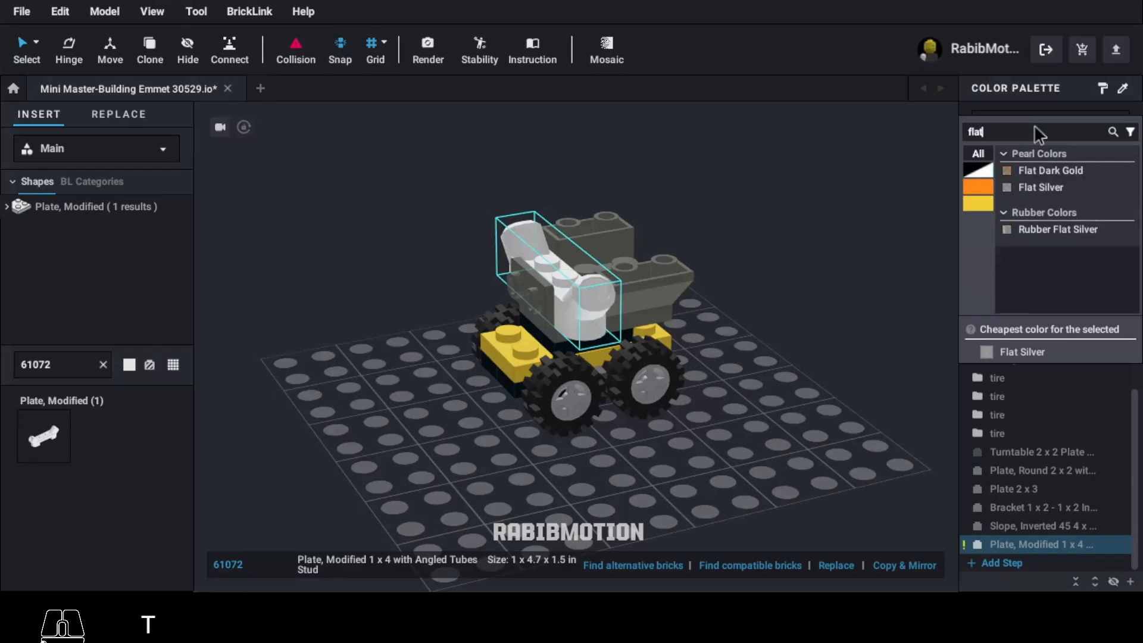
left_click(1047, 186)
Insert a 2 x 4 plate (3020) on the open ground beside the vehicle and color it Yellow
key("ctrl+a")
type("3")
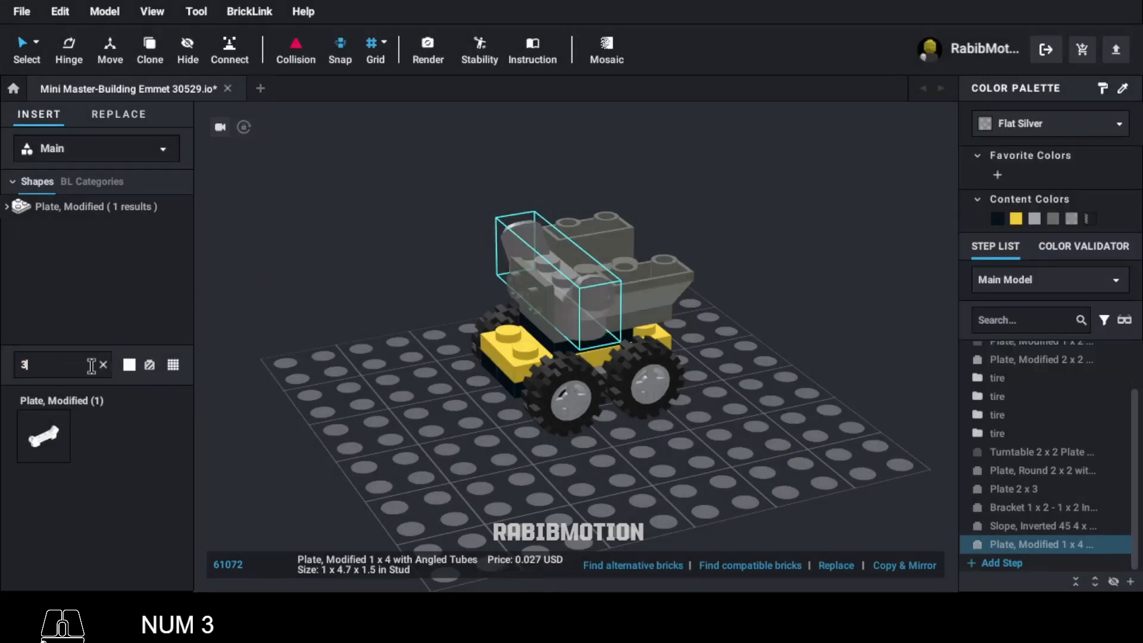
left_click(49, 450)
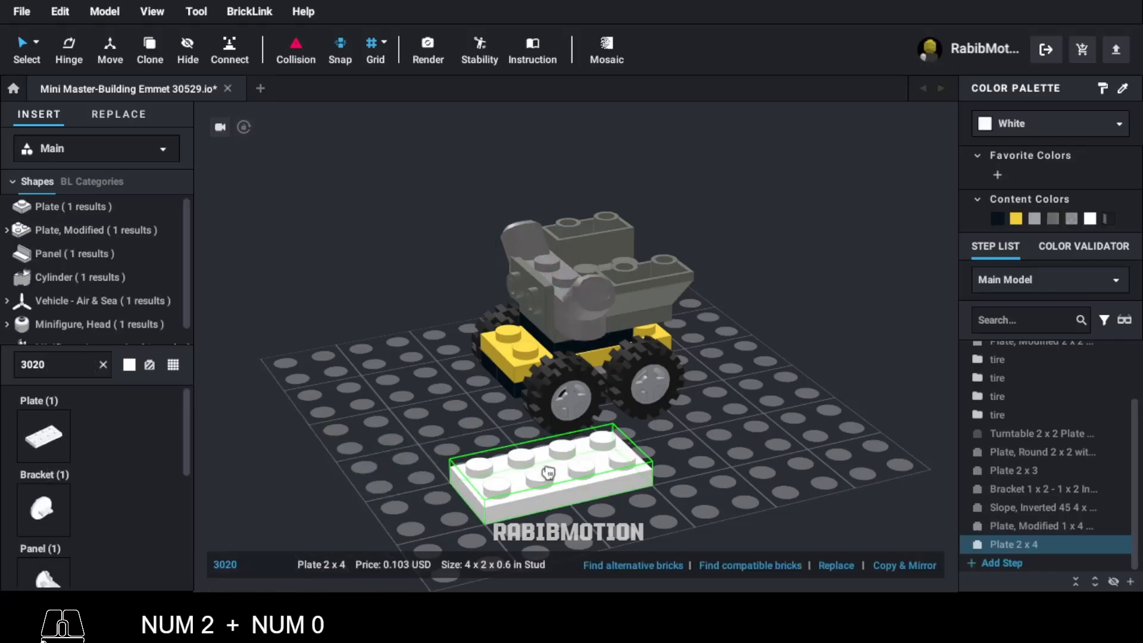
left_click(559, 487)
left_click(558, 487)
left_click(1016, 219)
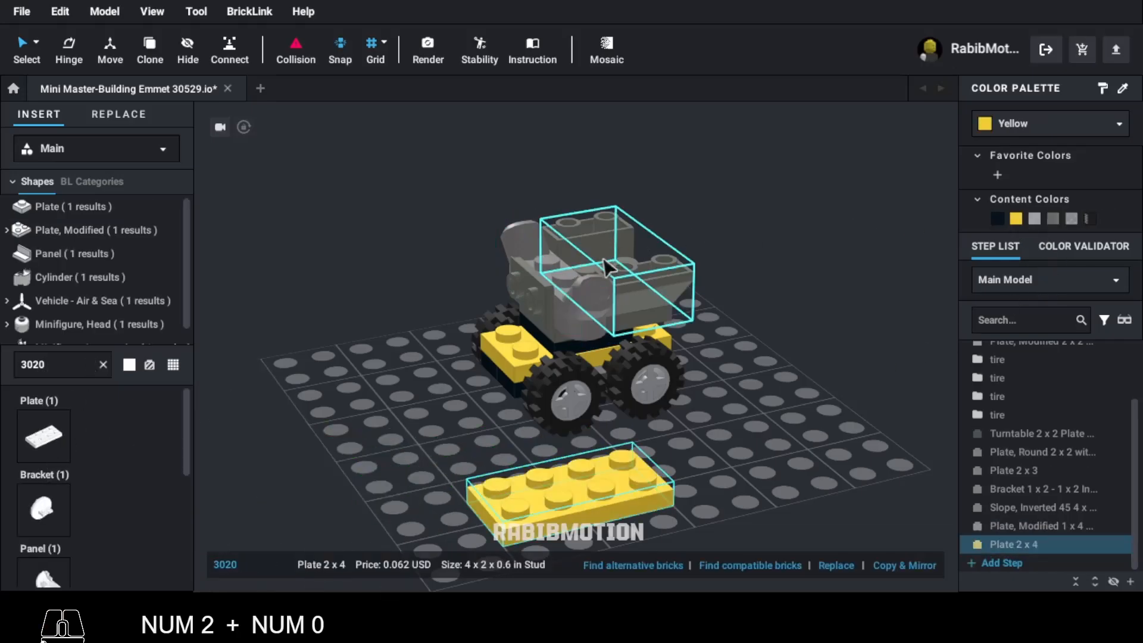
Move the angled-tube plate aside, fit the yellow 2 x 4 plate lengthwise into the inverted slope's cutout, and put the angled-tube plate back on the bracket
left_click_drag(536, 268, 356, 401)
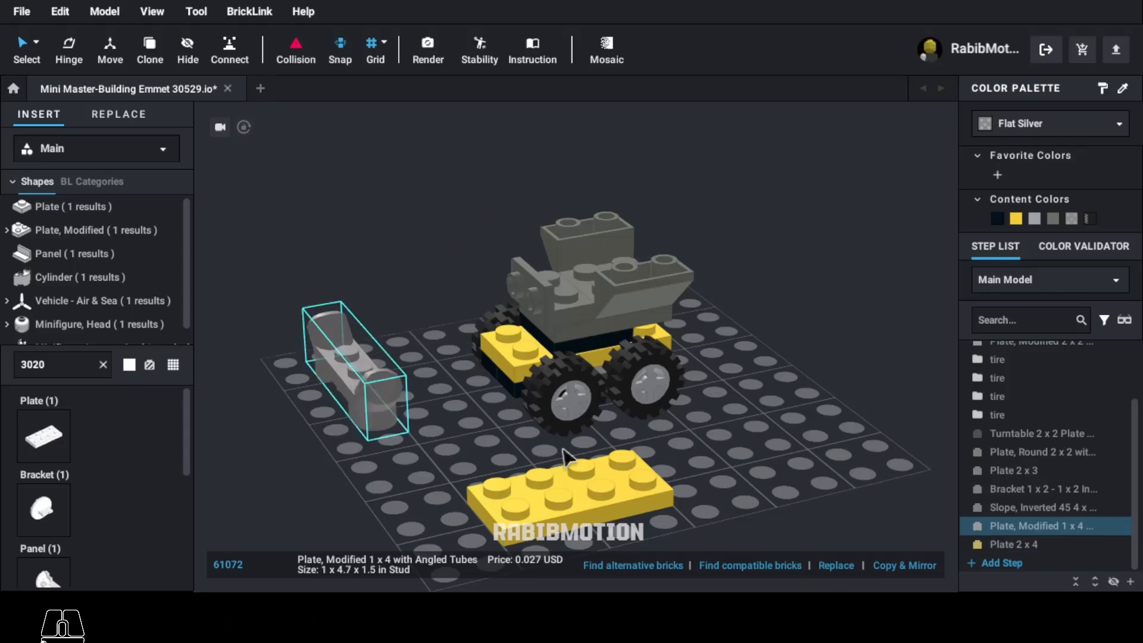
left_click_drag(676, 485, 651, 250)
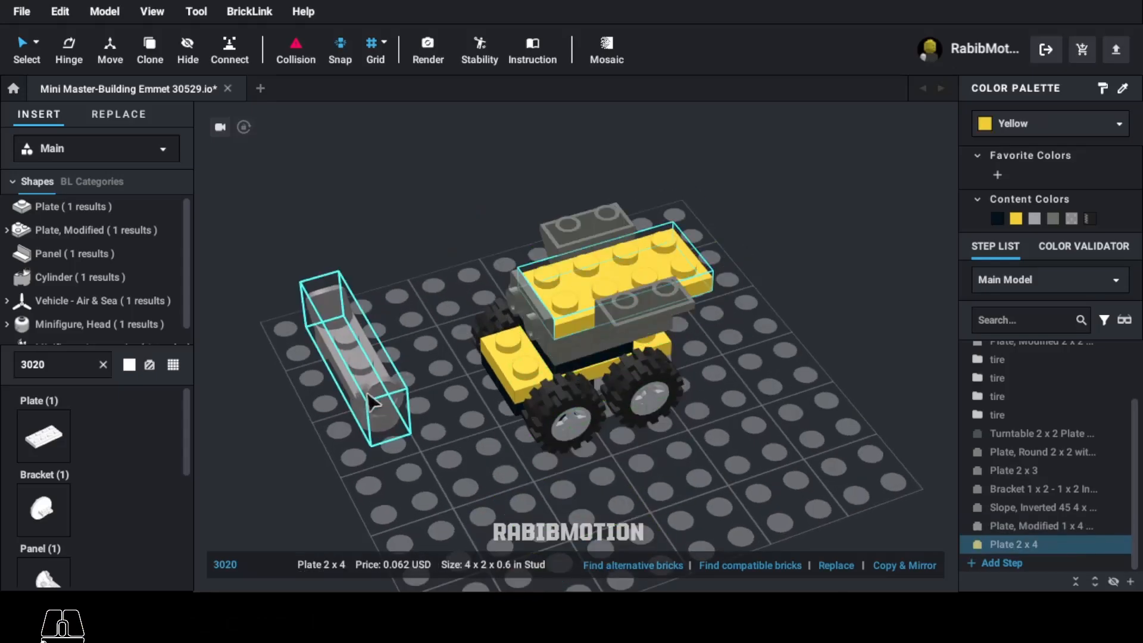
left_click_drag(366, 363, 590, 317)
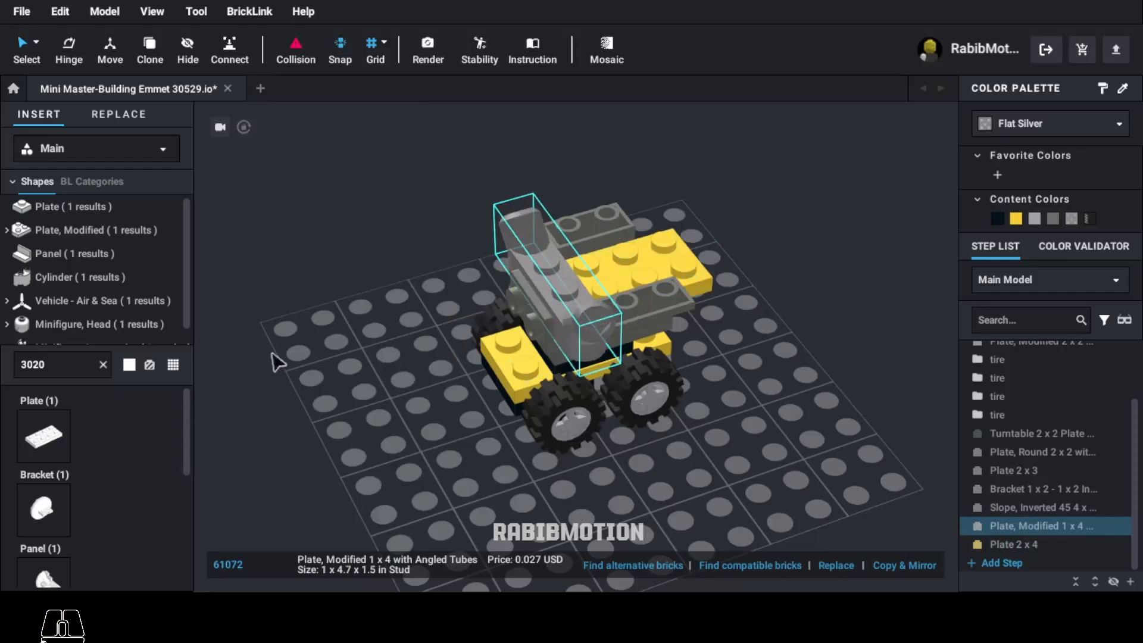
Place a 2 x 2 plate (3022) on the yellow 2 x 4 plate directly behind the angled-tube plate and color it Yellow
left_click(92, 367)
type("3022")
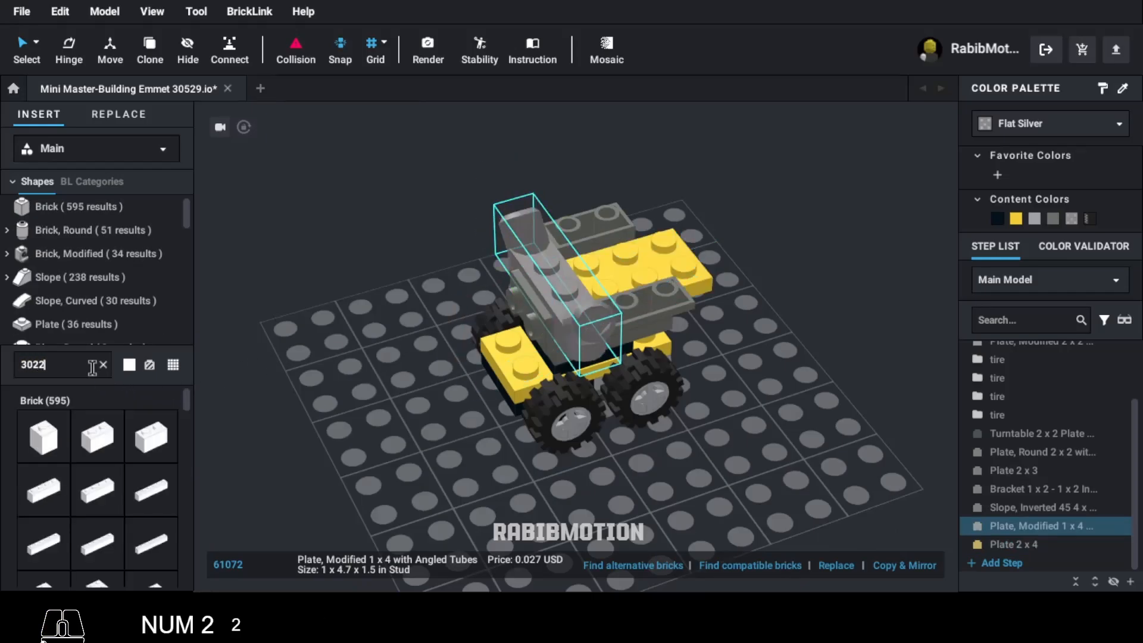
left_click(48, 444)
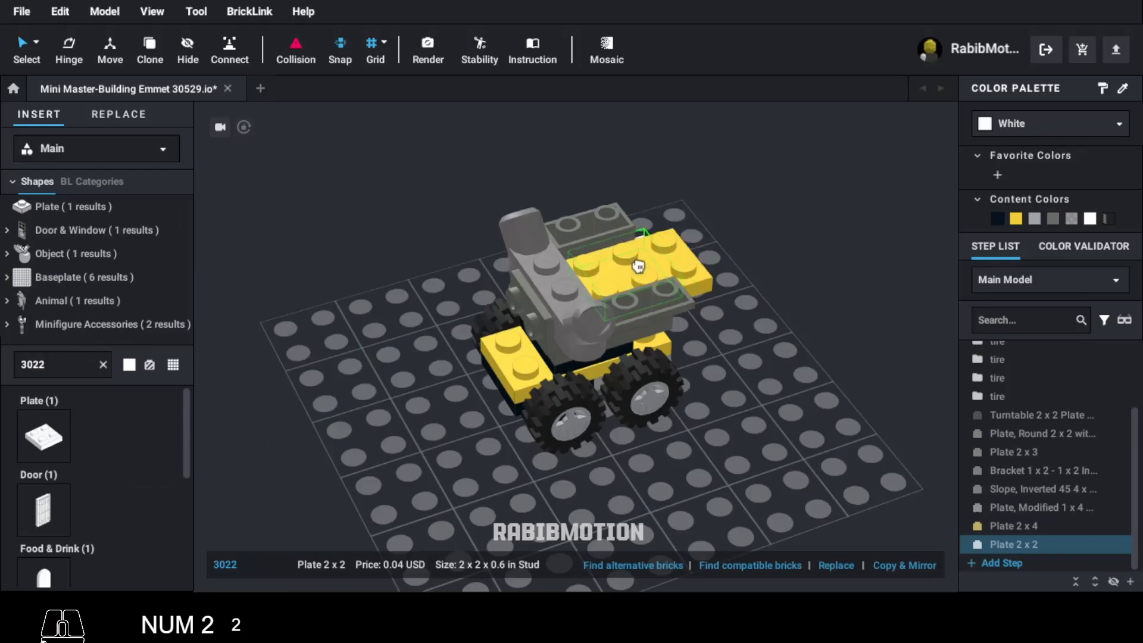
left_click(628, 265)
left_click(1016, 219)
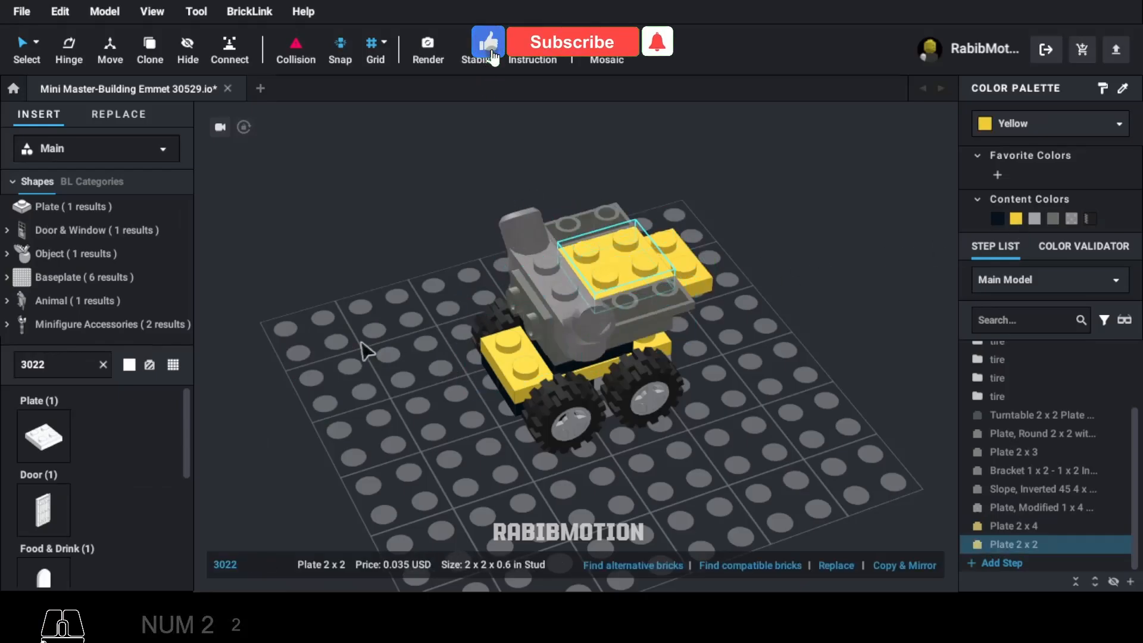
Add inverted bracket 99207 on the rear end of the 2 x 4 plate with its studs facing outward and color it Yellow
double_click(92, 360)
type("99207")
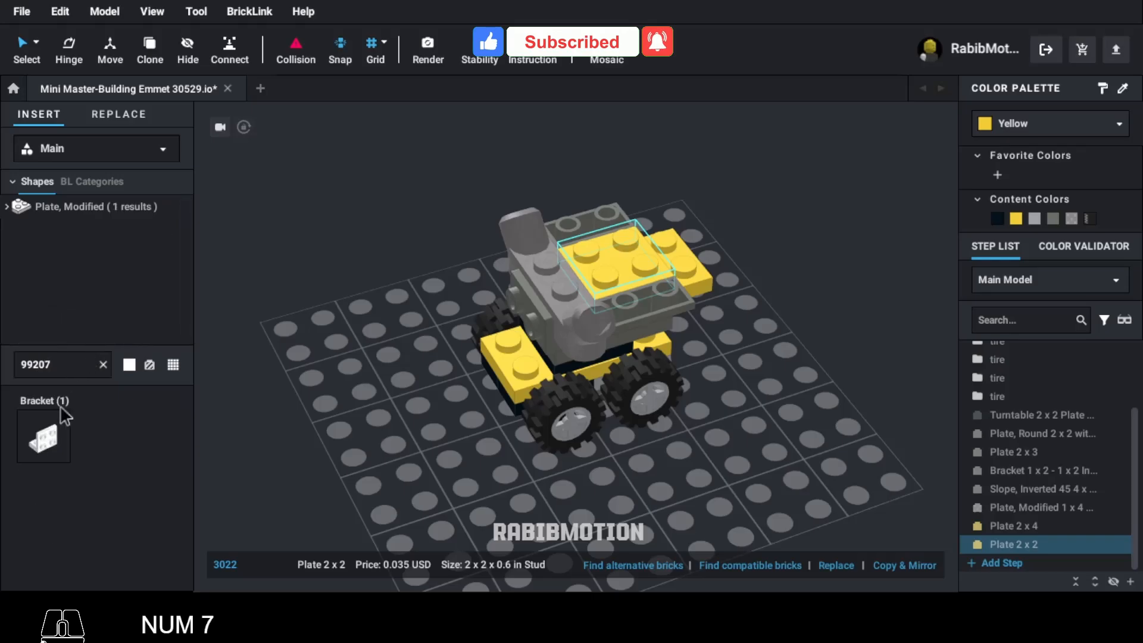
left_click(45, 438)
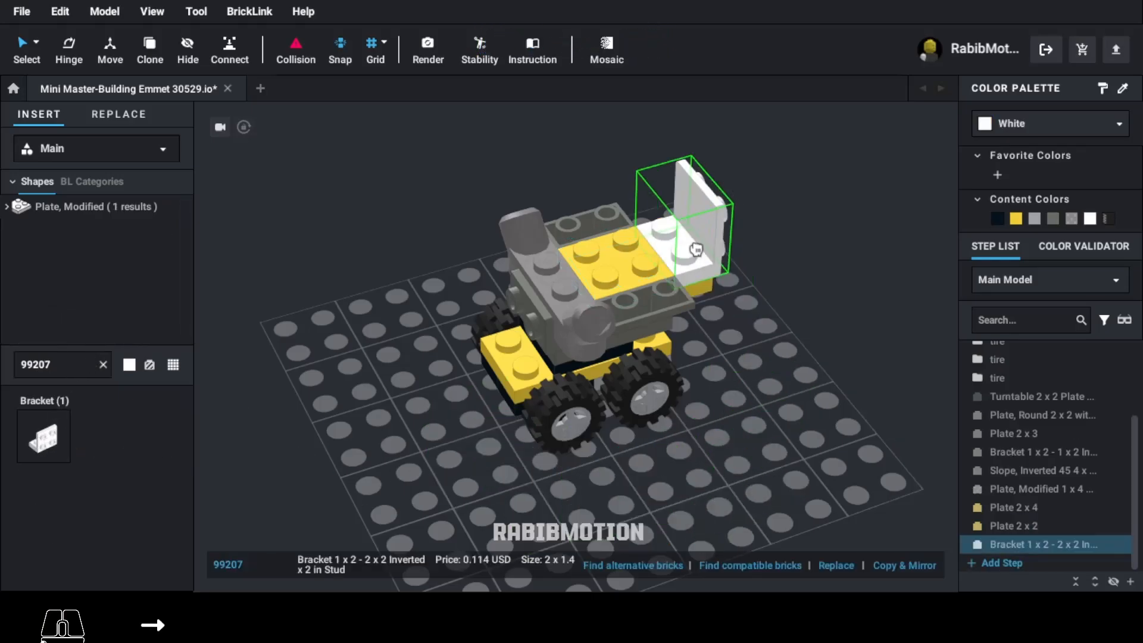
left_click(697, 254)
left_click(1015, 219)
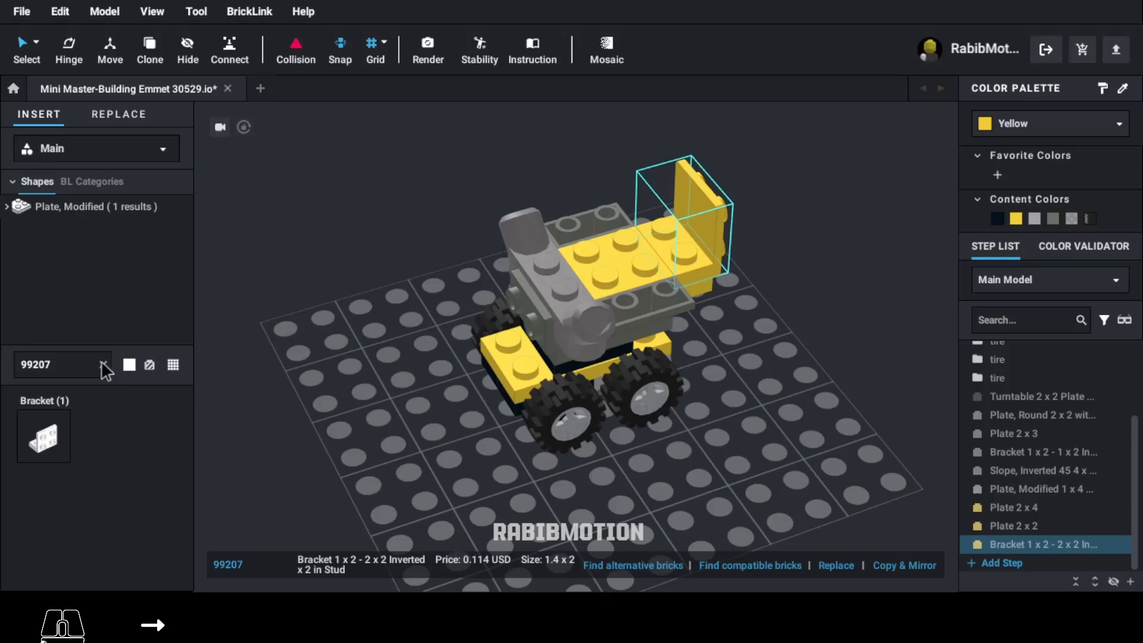
Attach a 1 x 2 plate (3023) sideways to the lower studs of the yellow rear bracket and color it Trans-Red
type("3023")
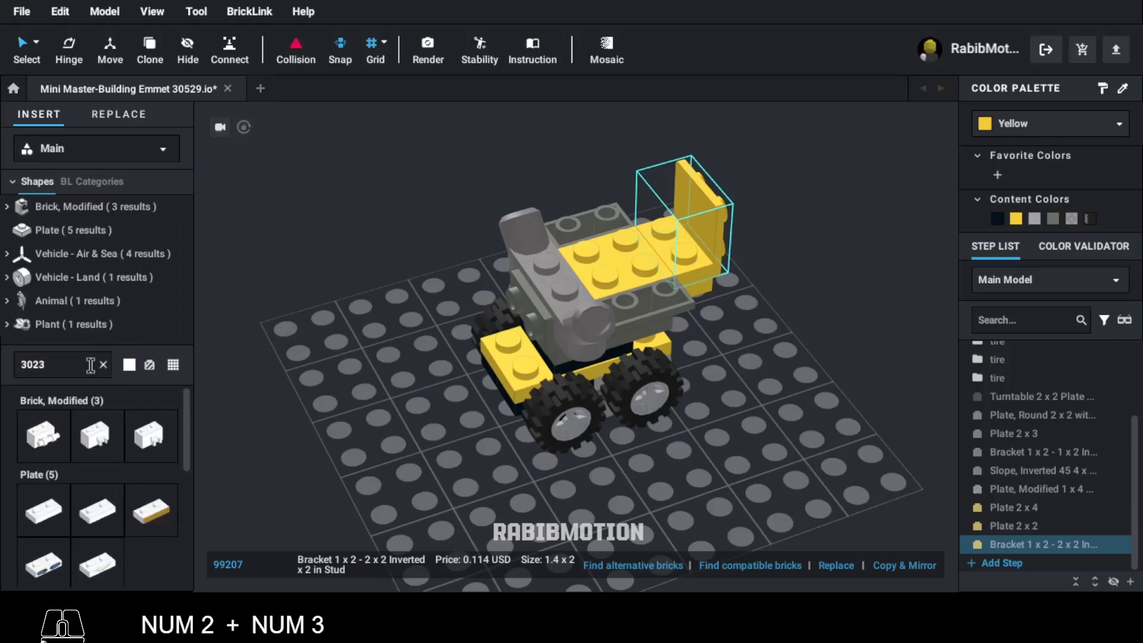
left_click(45, 516)
right_click_drag(440, 512, 359, 513)
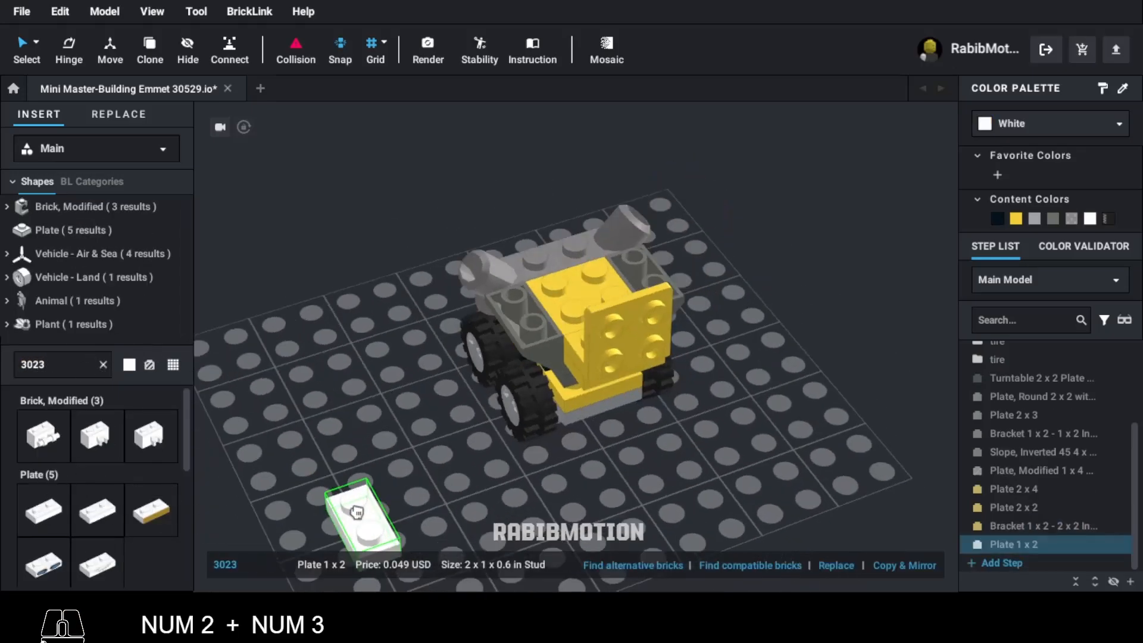
key("Left")
key("Down")
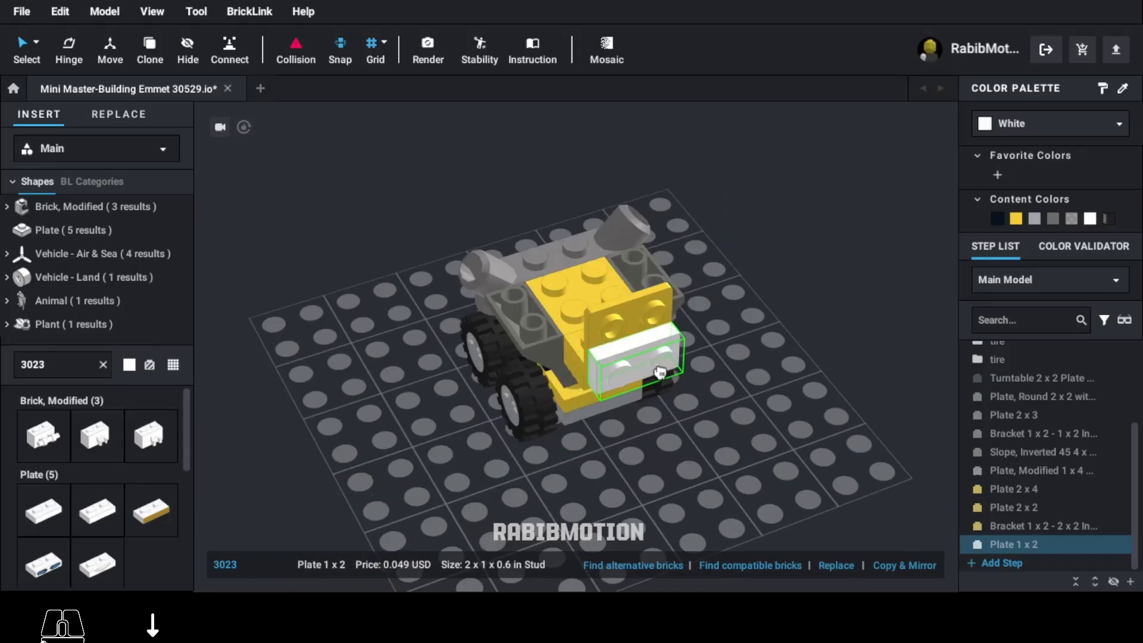
left_click(659, 376)
left_click(1041, 122)
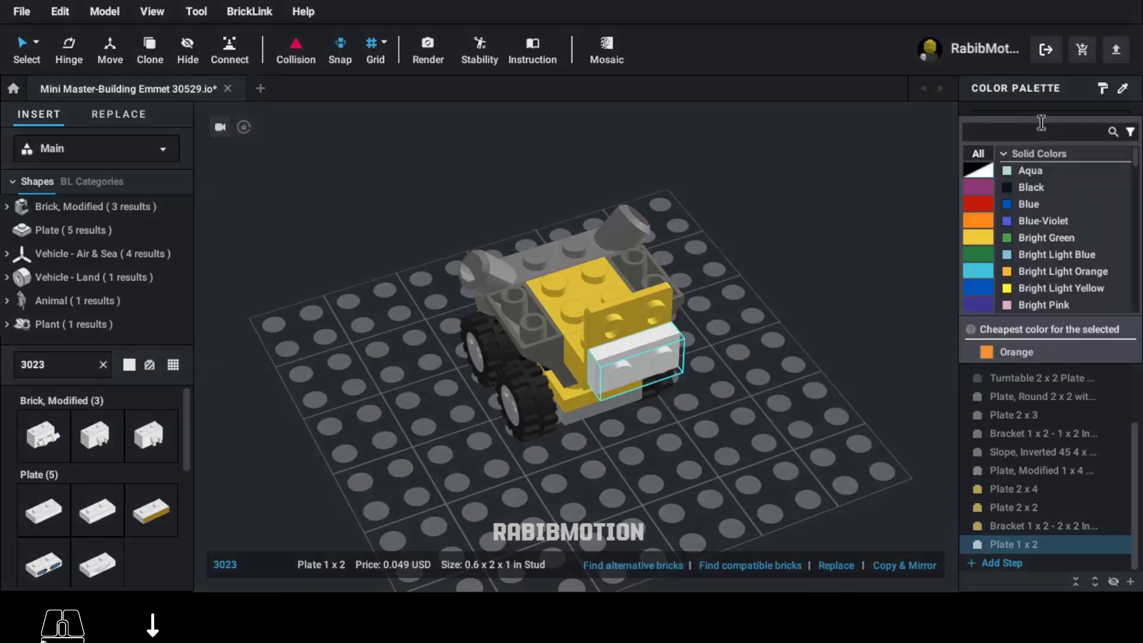
type("trans red")
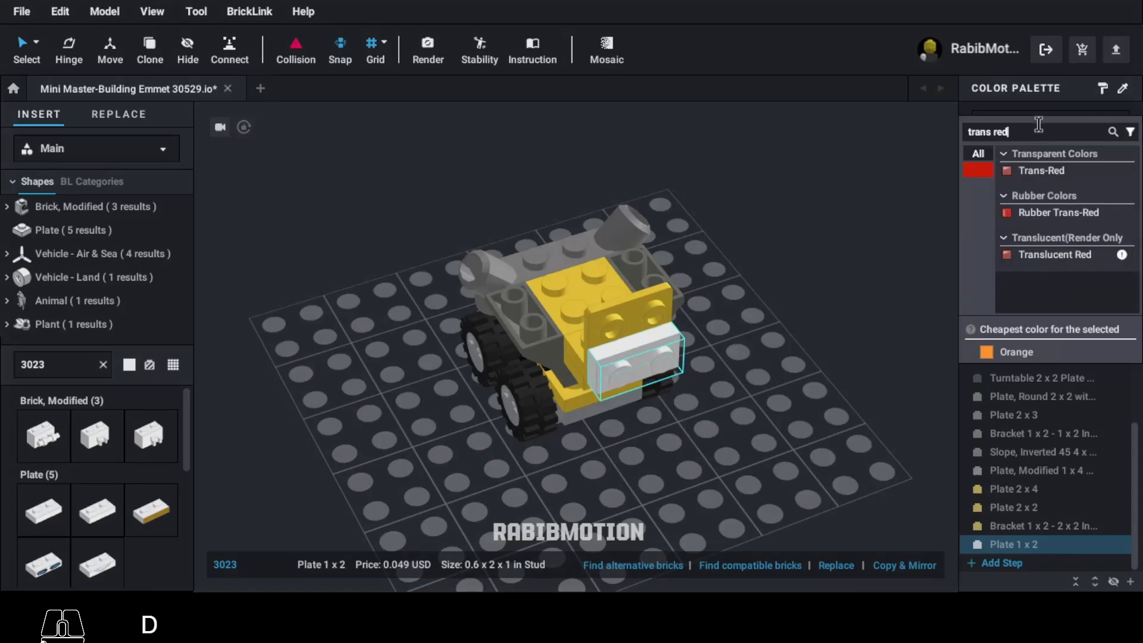
left_click(1048, 165)
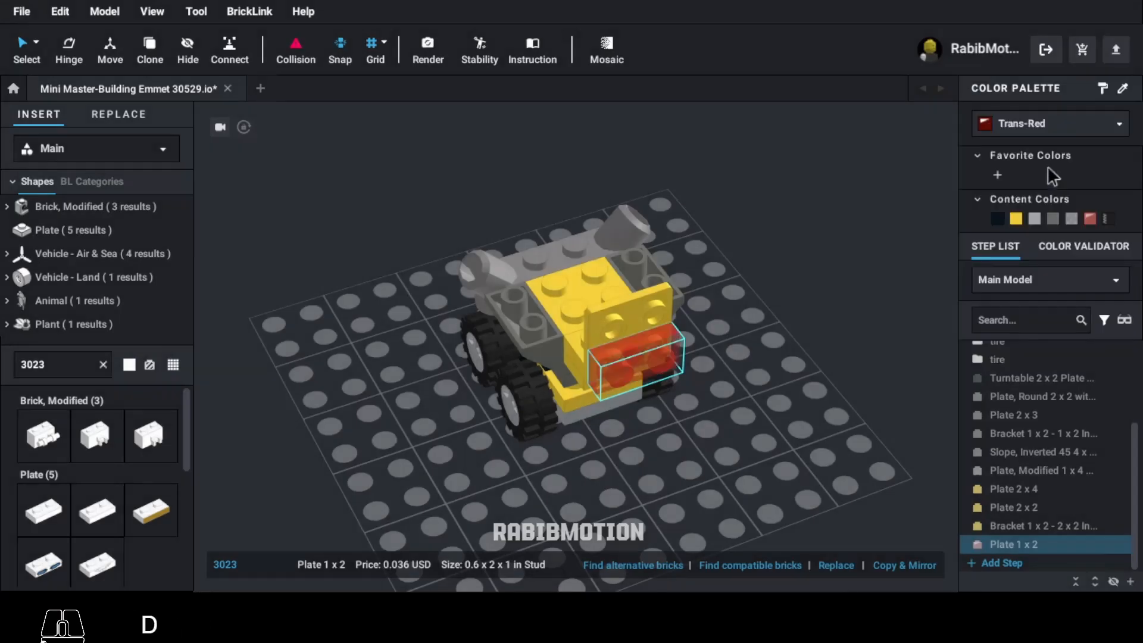
Attach a 1 x 2 slope (85984) to the upper studs of the rear bracket, above the red plate, and color it Yellow
double_click(77, 366)
type("859")
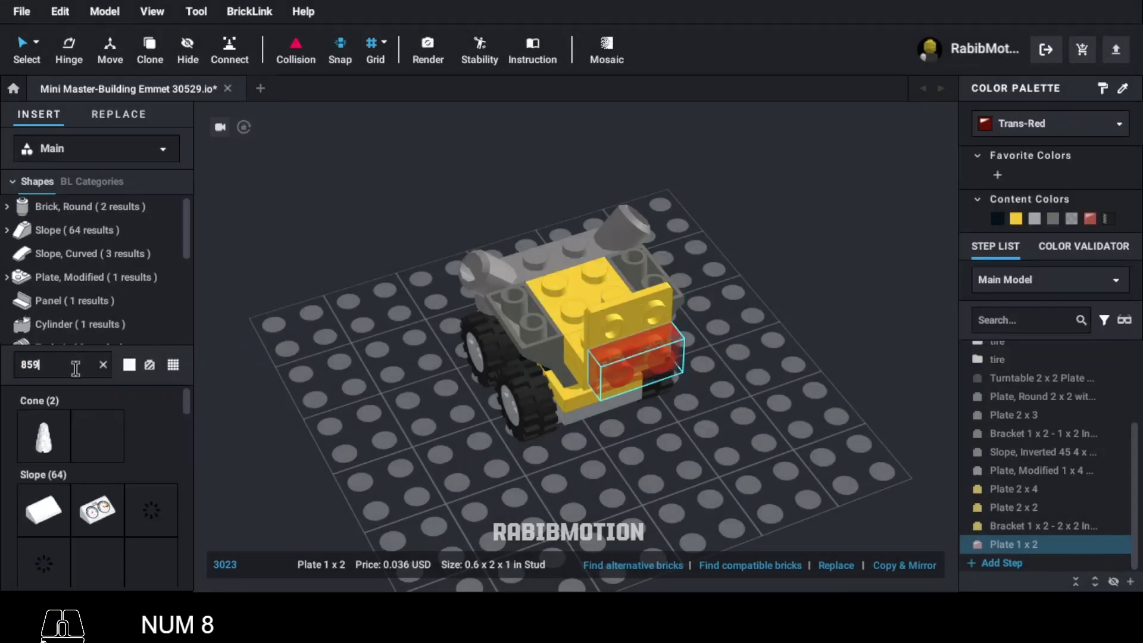
type("84")
left_click(44, 436)
left_click(436, 454)
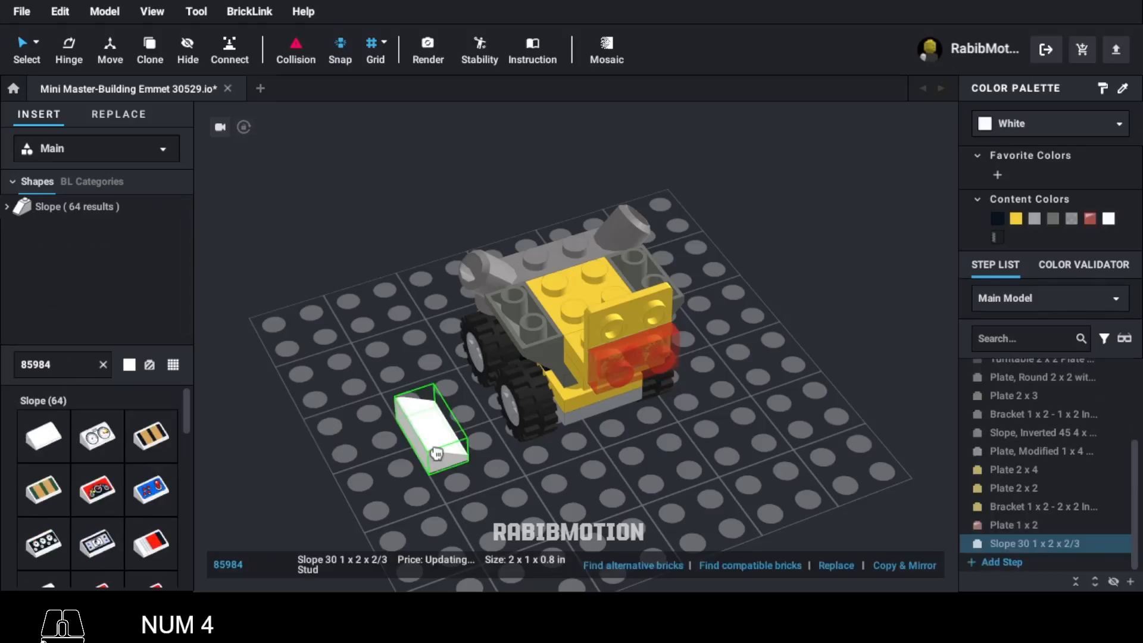
key("Right")
key("Down")
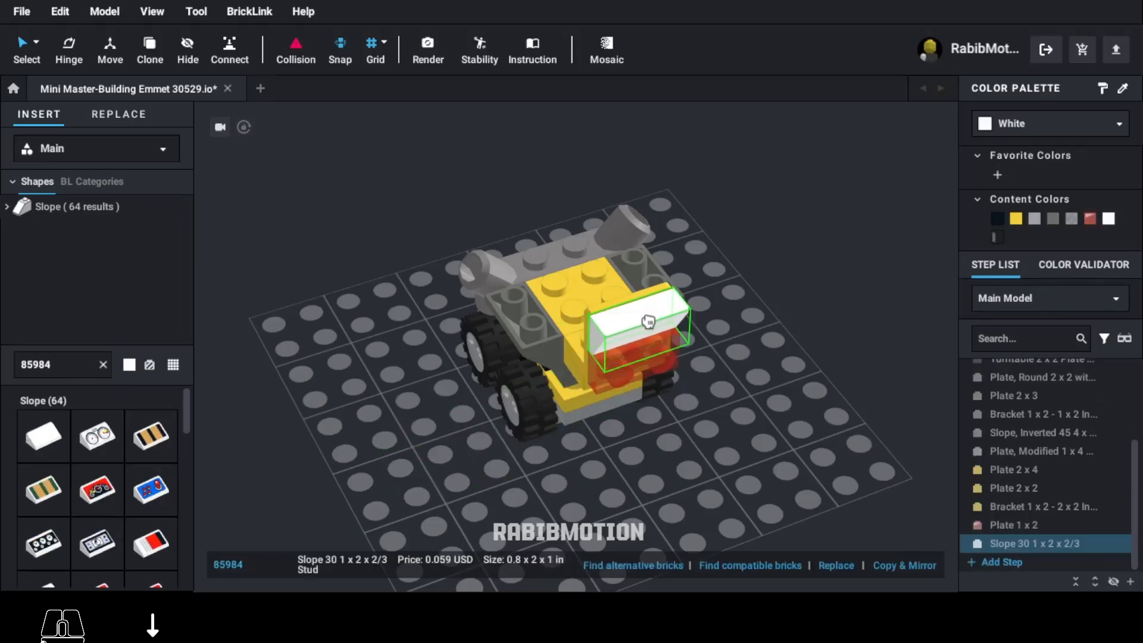
left_click(648, 322)
left_click(1016, 218)
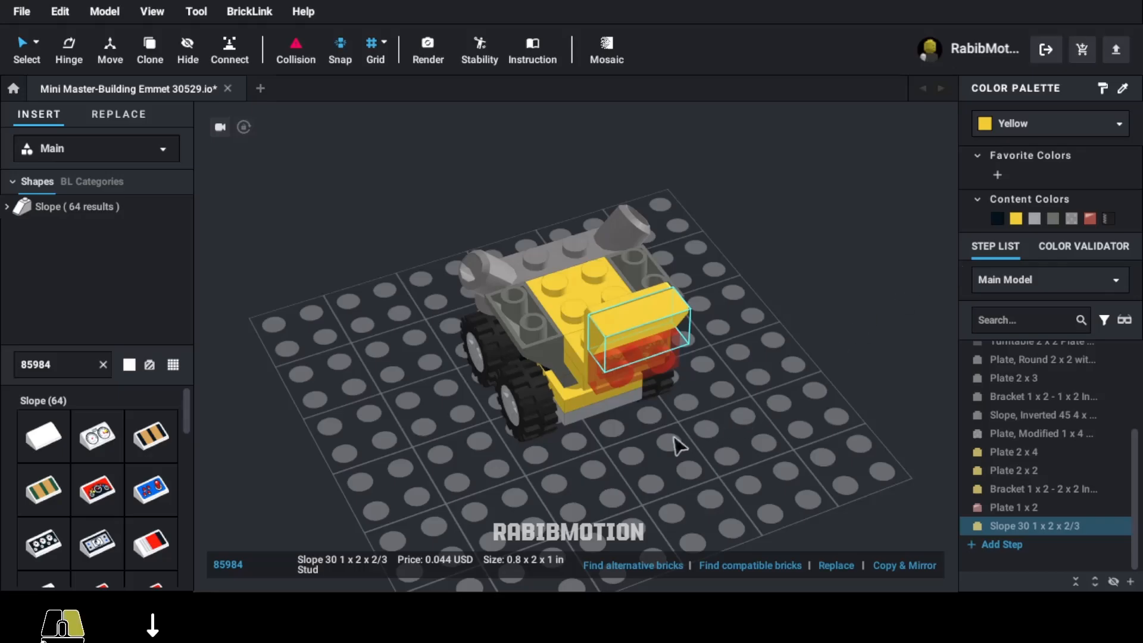
Place a 1 x 2 round plate with open studs (35480) on the angled-tube plate and color it Dark Bluish Gray
right_click_drag(674, 438, 749, 431)
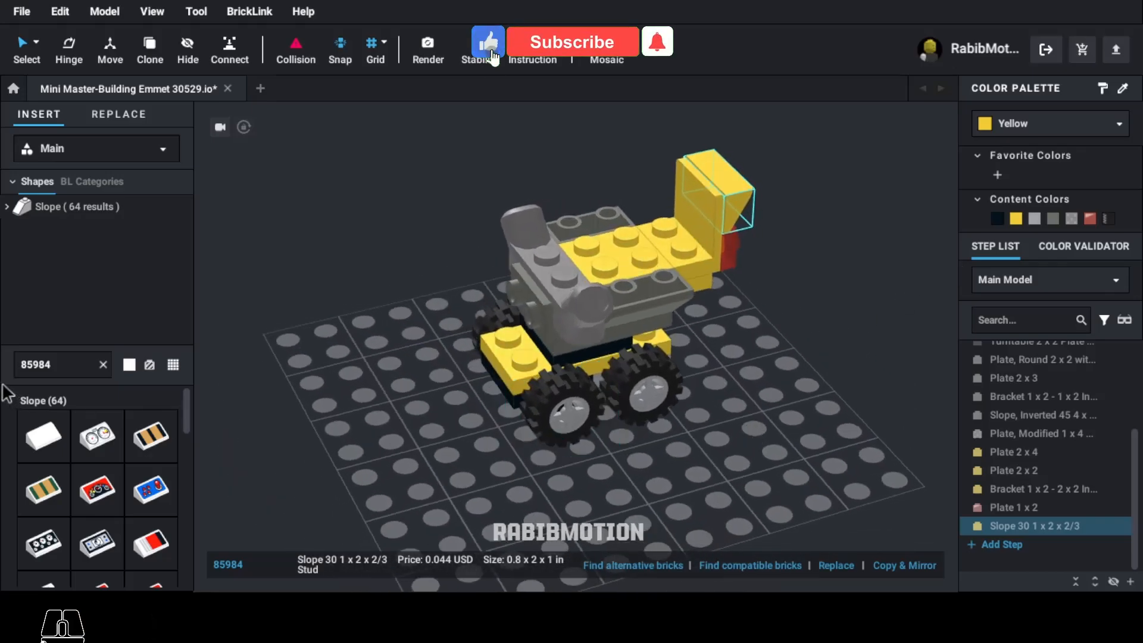
double_click(89, 369)
type("354")
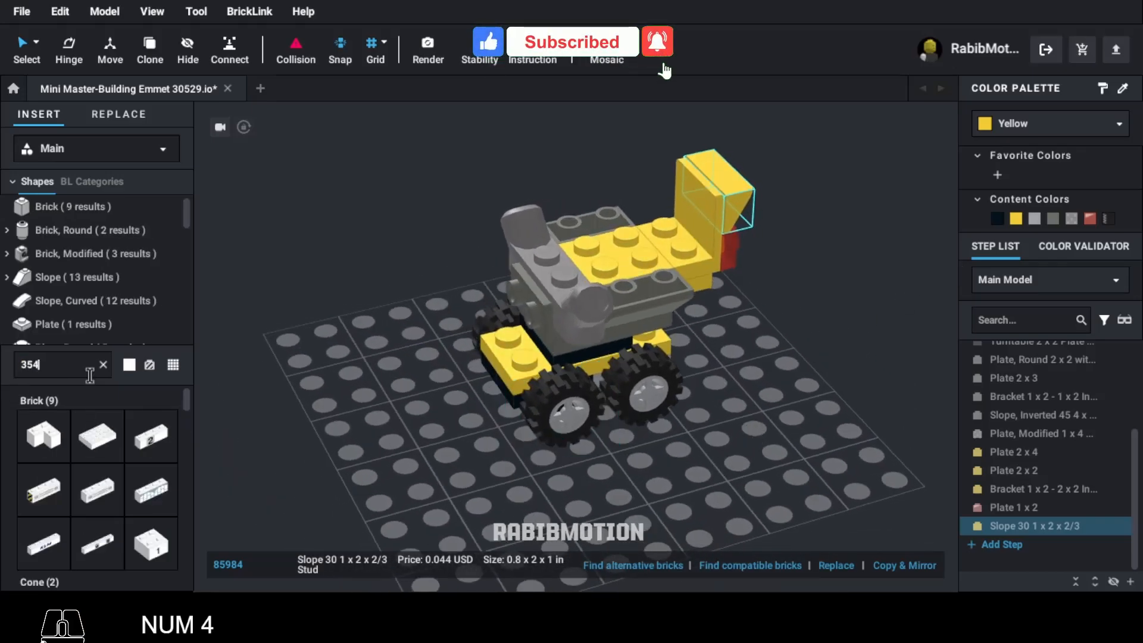
type("80")
left_click_drag(48, 444, 562, 264)
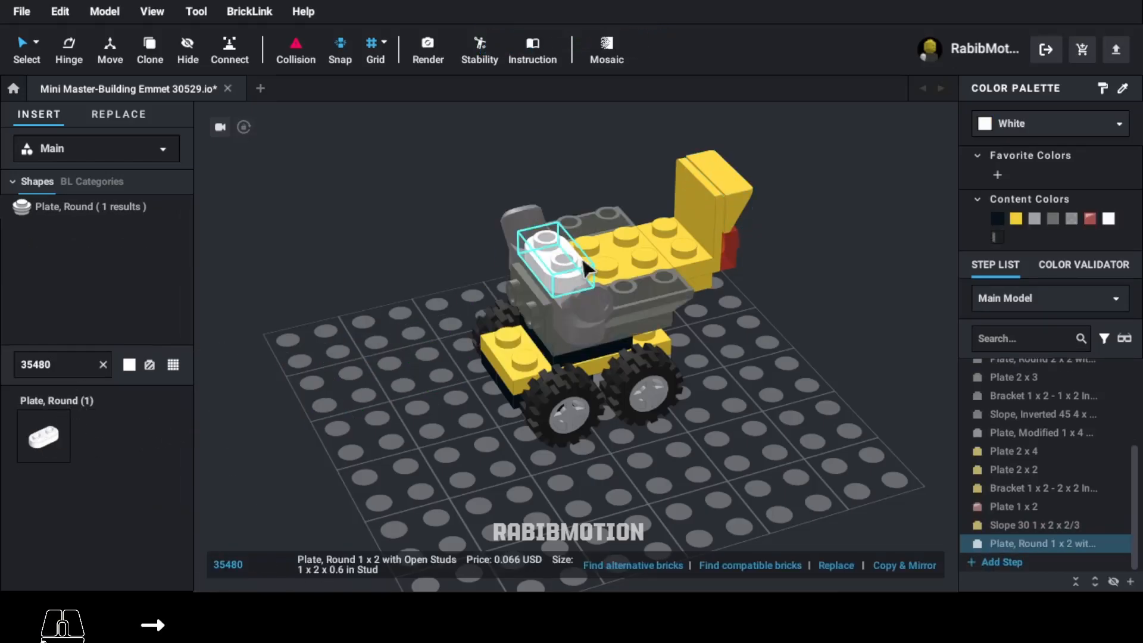
left_click(1053, 218)
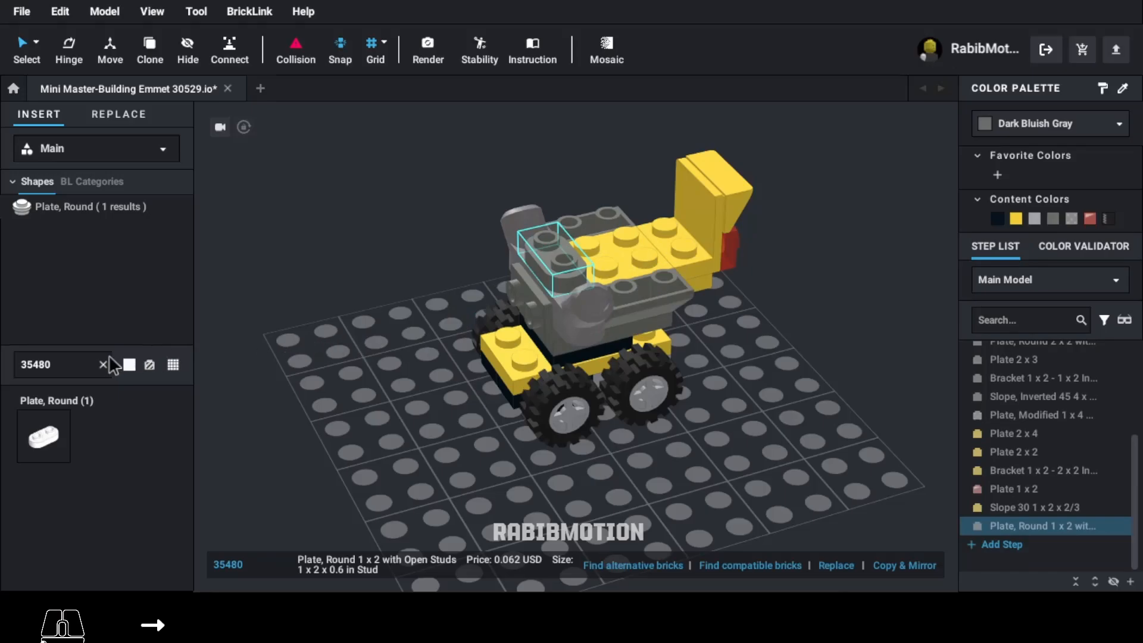
Place steering stand 3829c01 behind the round plate on the yellow 2 x 2 plate and color it Light Bluish Gray
type("3829c01")
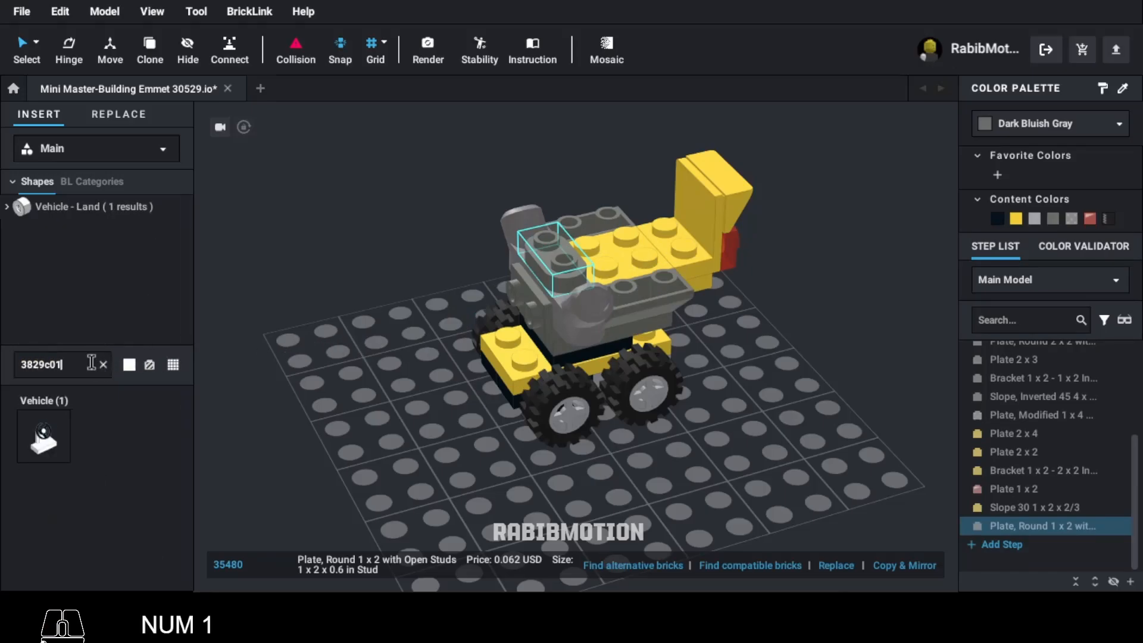
left_click_drag(70, 441, 572, 432)
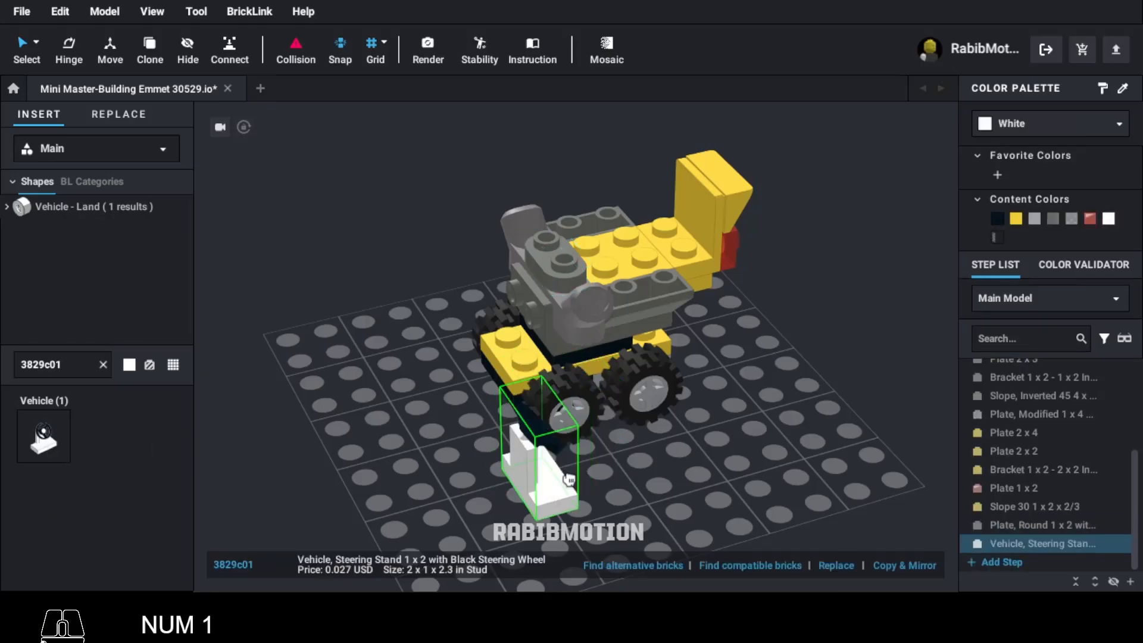
key("Left")
left_click(607, 241)
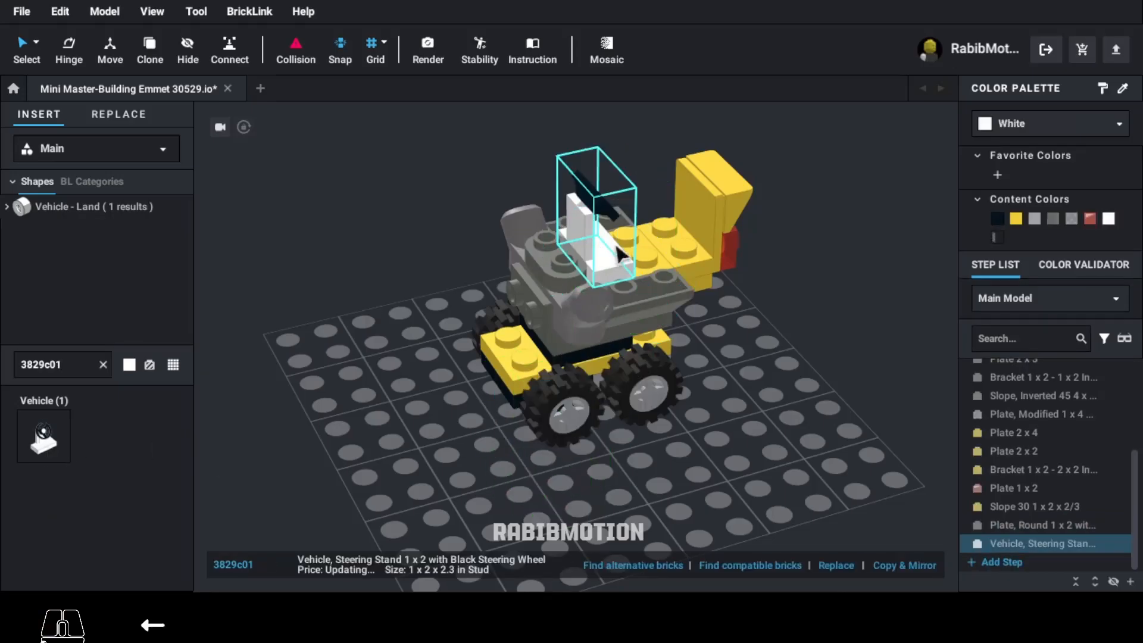
left_click(1035, 218)
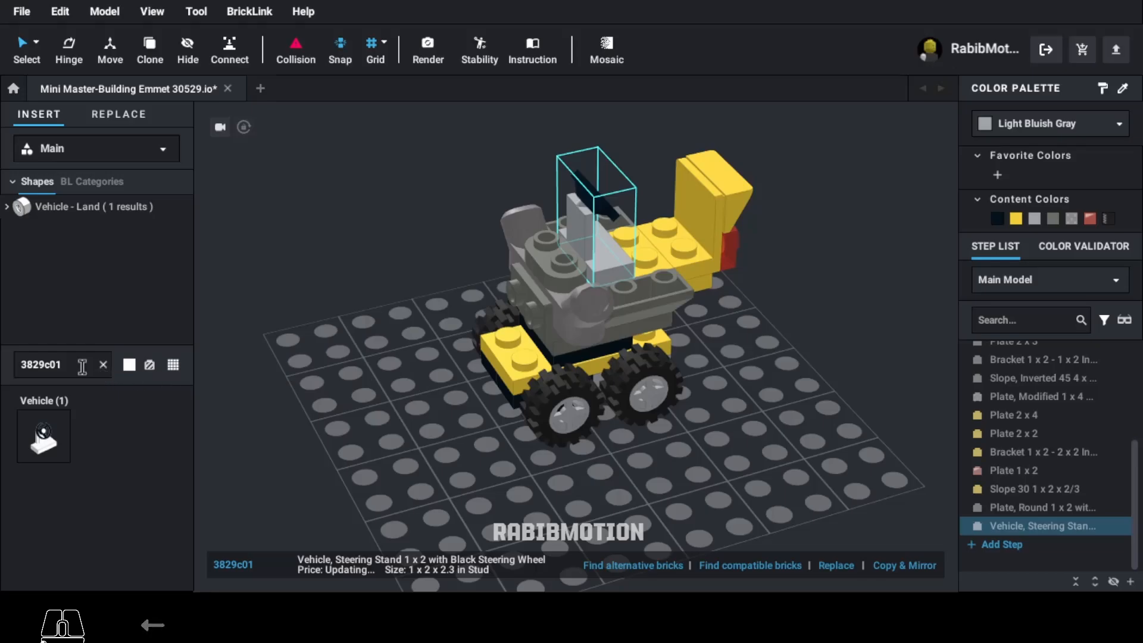
Place a 2 x 2 tile with studs on edge (33909) behind the steering stand and color it Light Bluish Gray
type("33909")
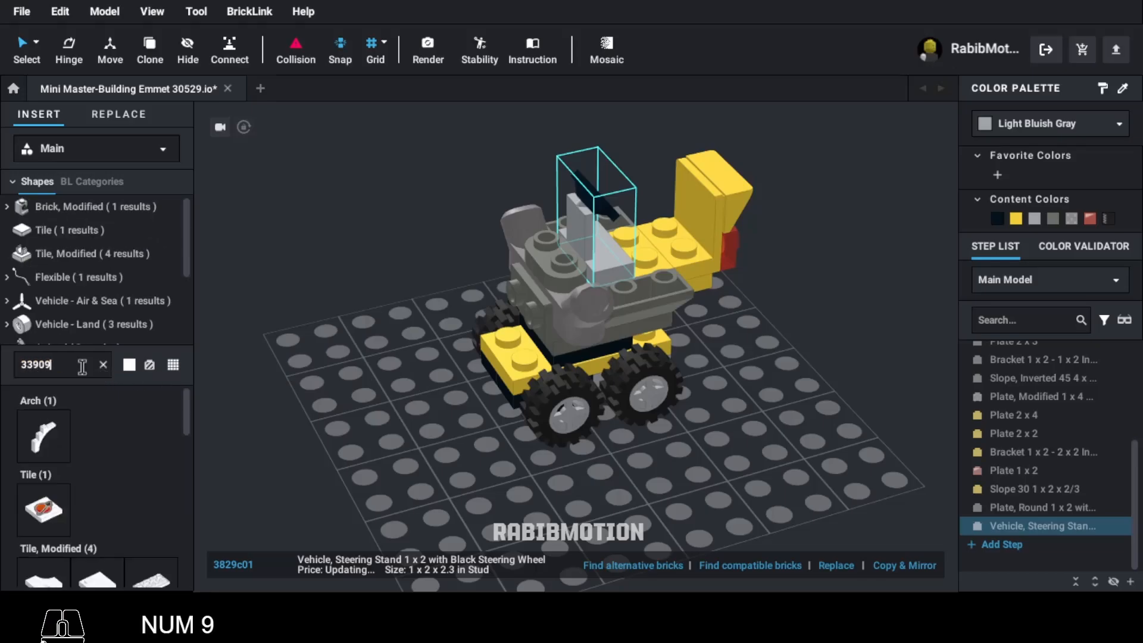
left_click(44, 437)
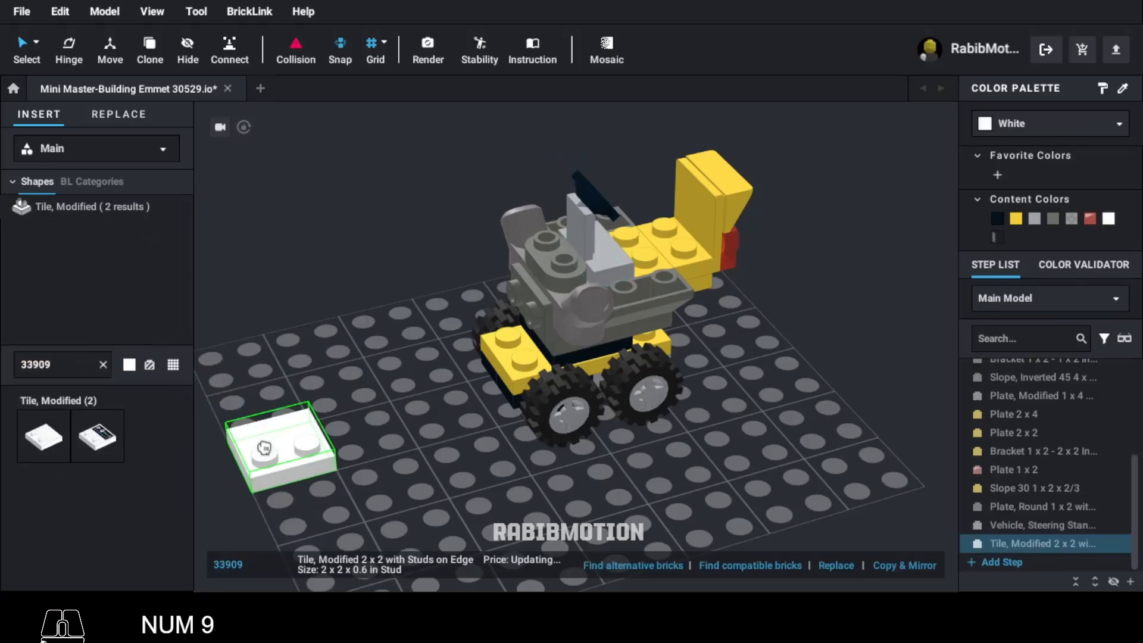
key("Right")
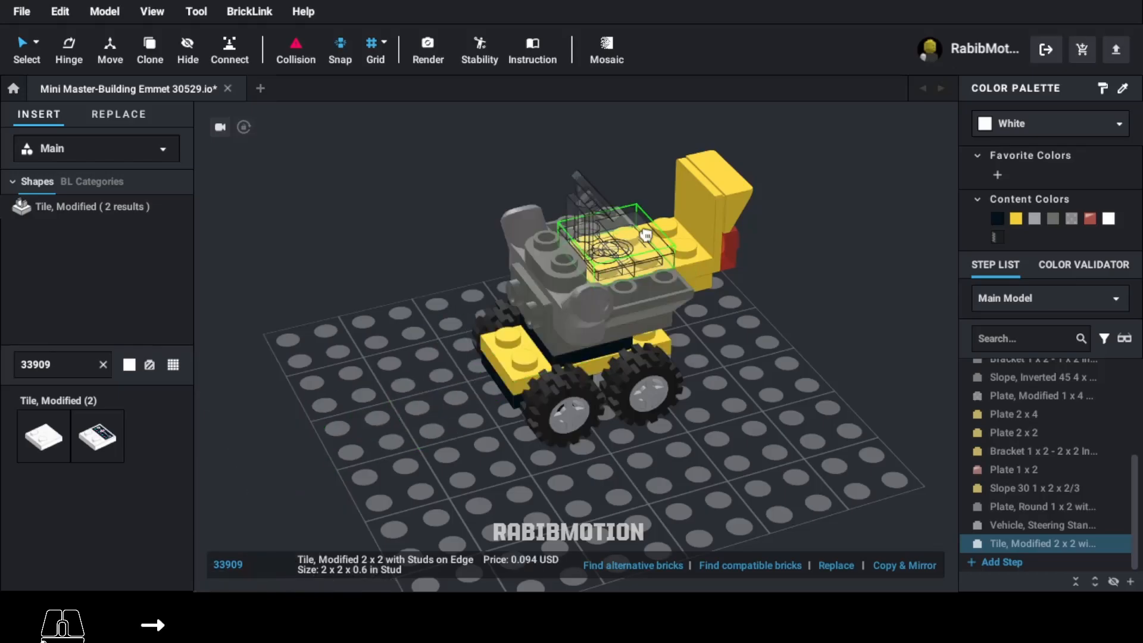
left_click(655, 232)
left_click(1033, 220)
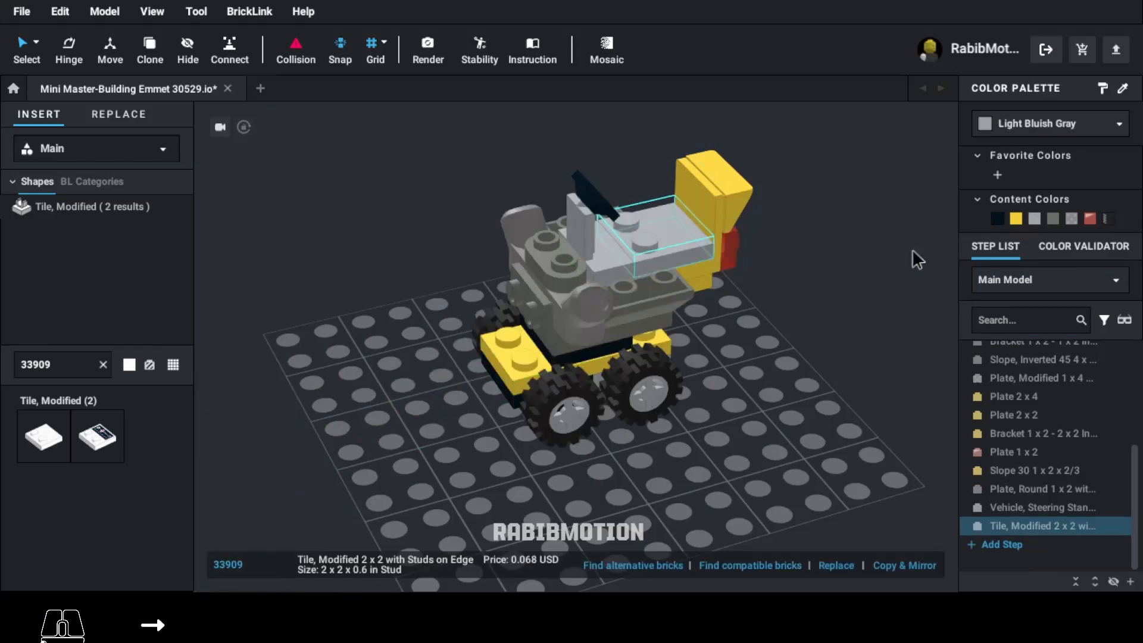
Place a 1 x 2 plate with end clip (63868) along one side of the vehicle, clip facing the rear, and color it Yellow
left_click(87, 369)
type("63868")
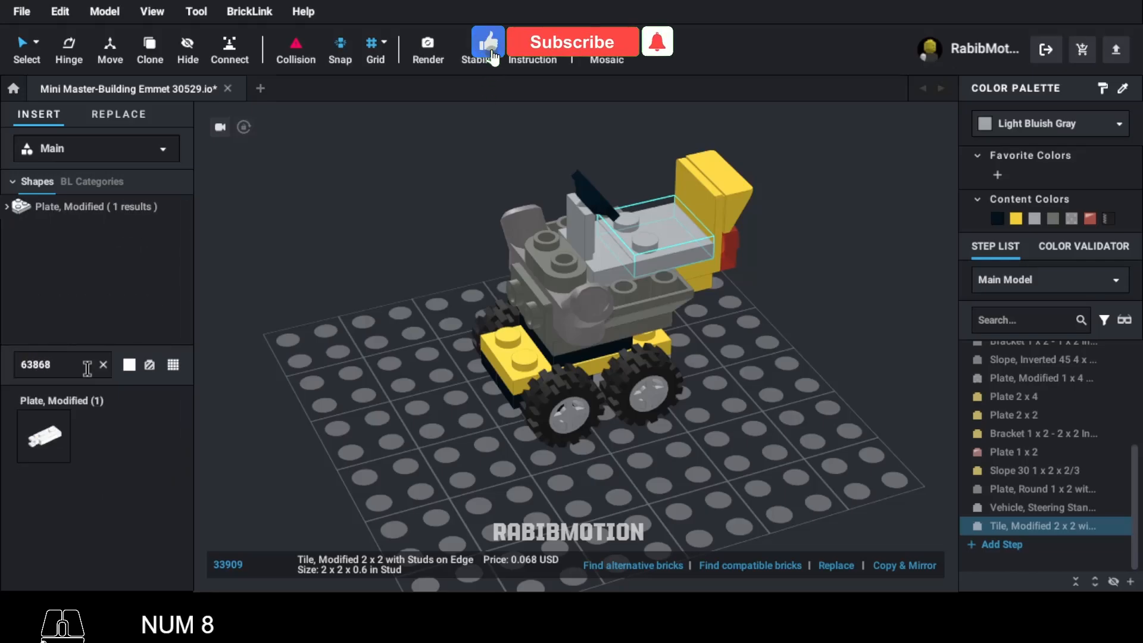
left_click(43, 436)
key("Right")
key("Right")
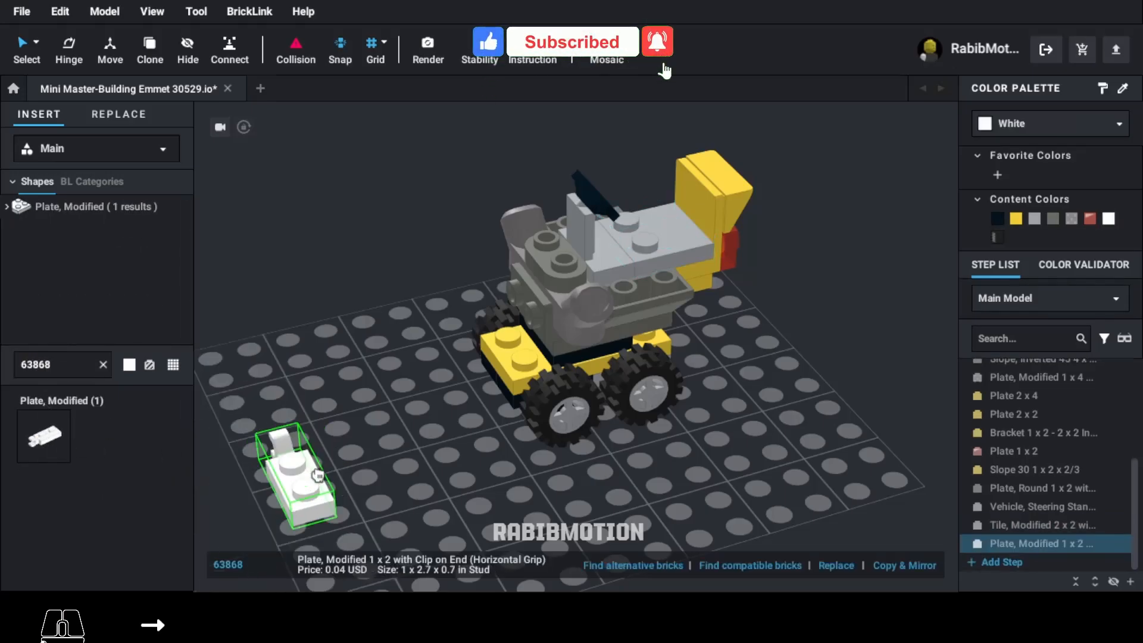
left_click(647, 273)
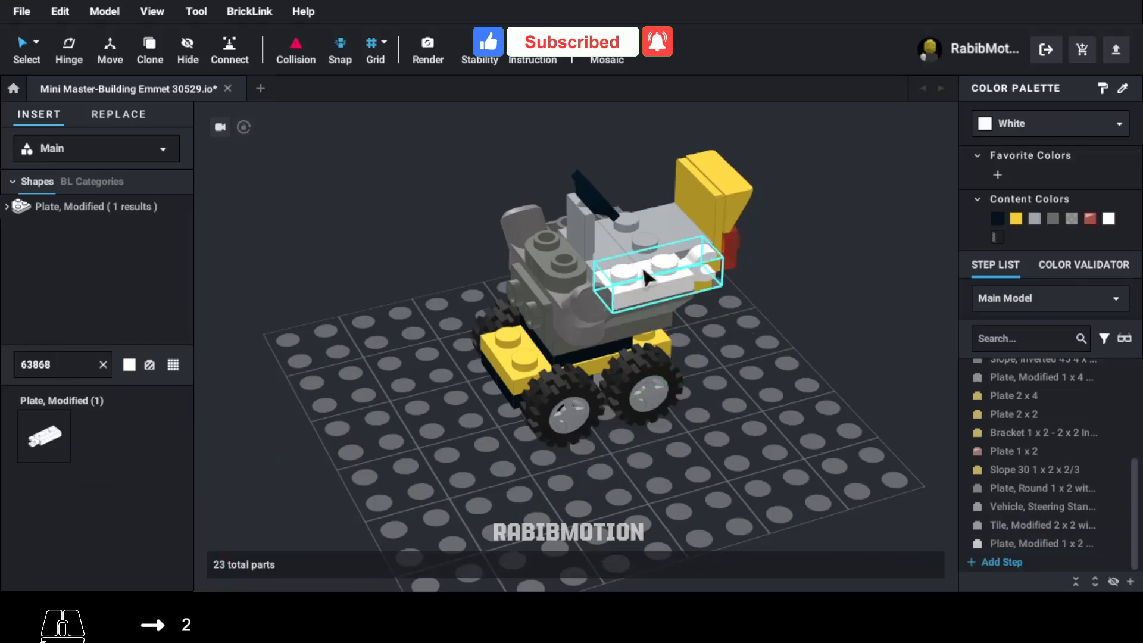
left_click(1015, 219)
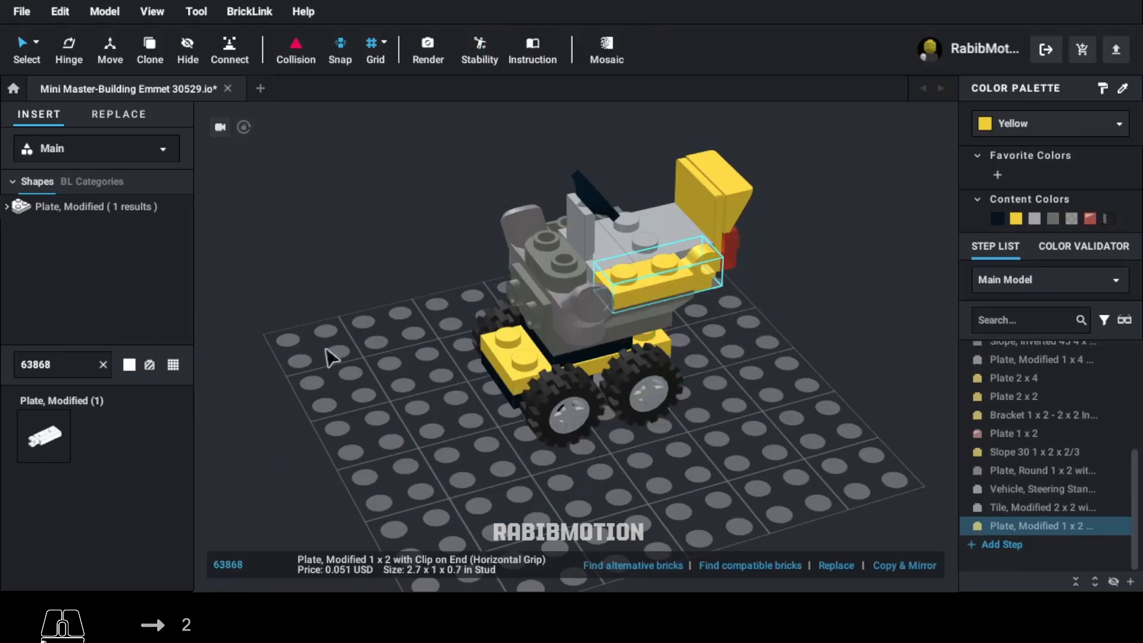
Place the 1 x 2 danger-stripes tile (3069pb0436) on the yellow clip plate and color it Yellow
left_click(93, 369)
type("3069pb")
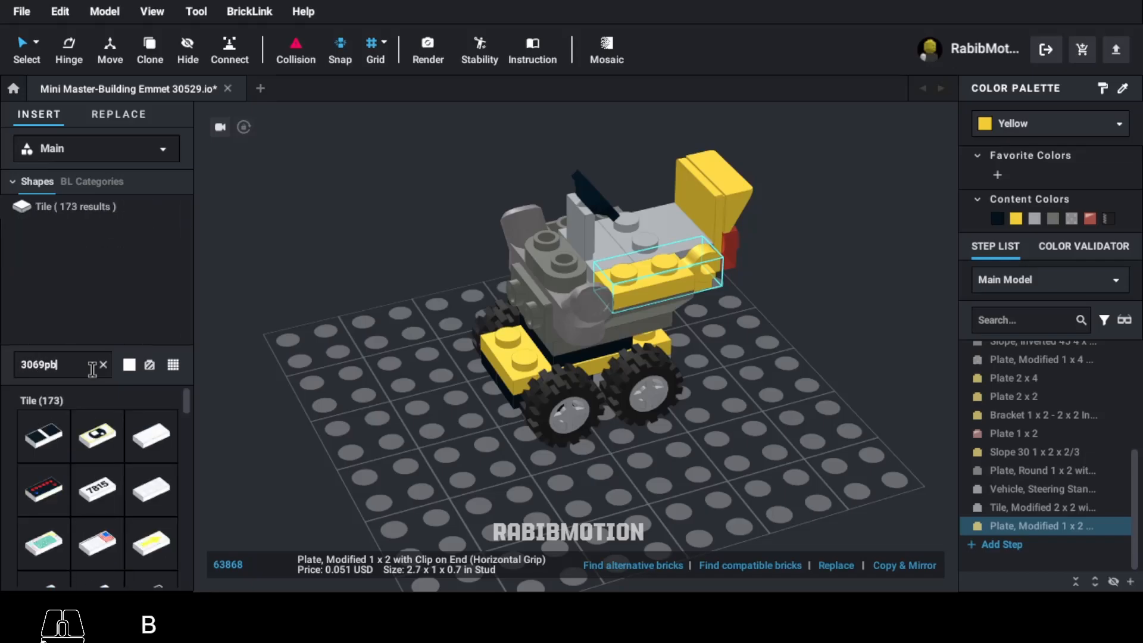
type("0")
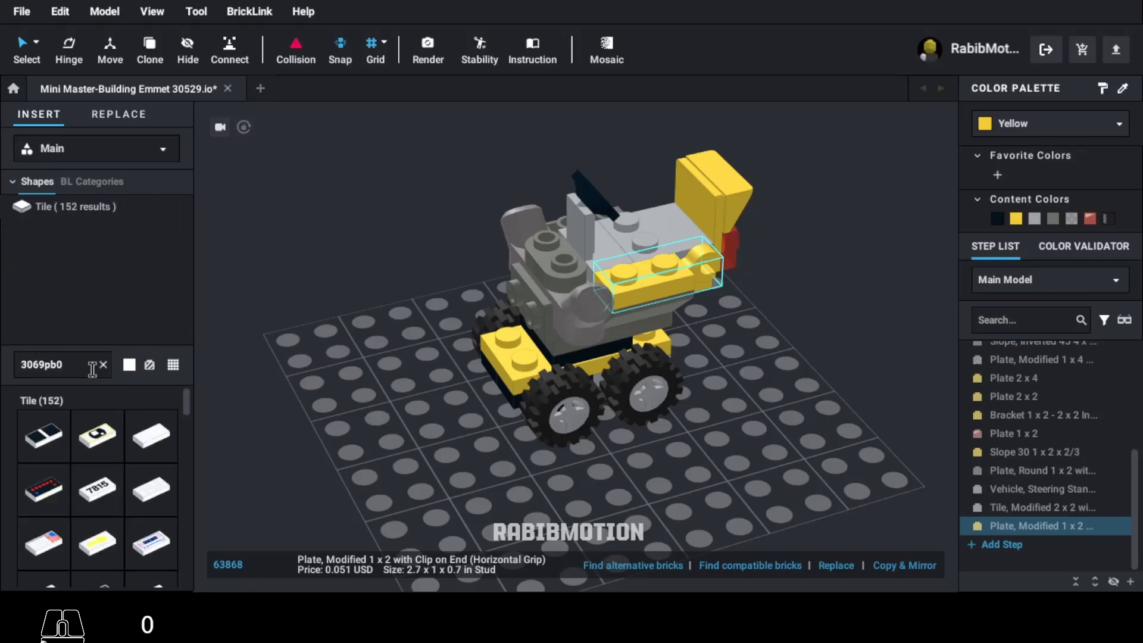
type("4")
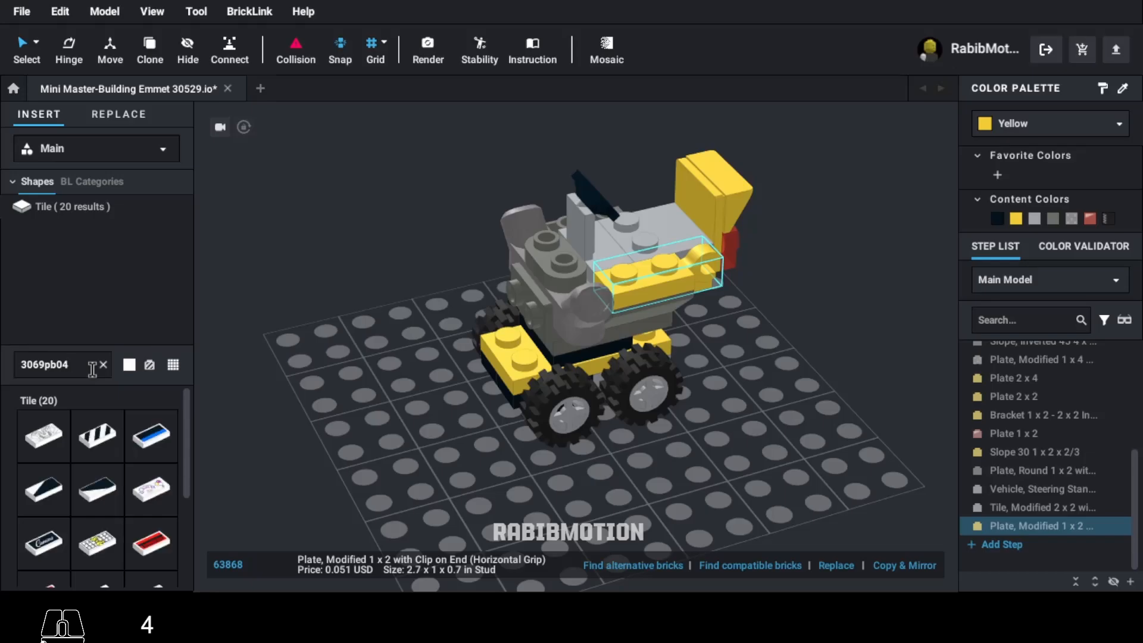
left_click_drag(96, 444, 664, 269)
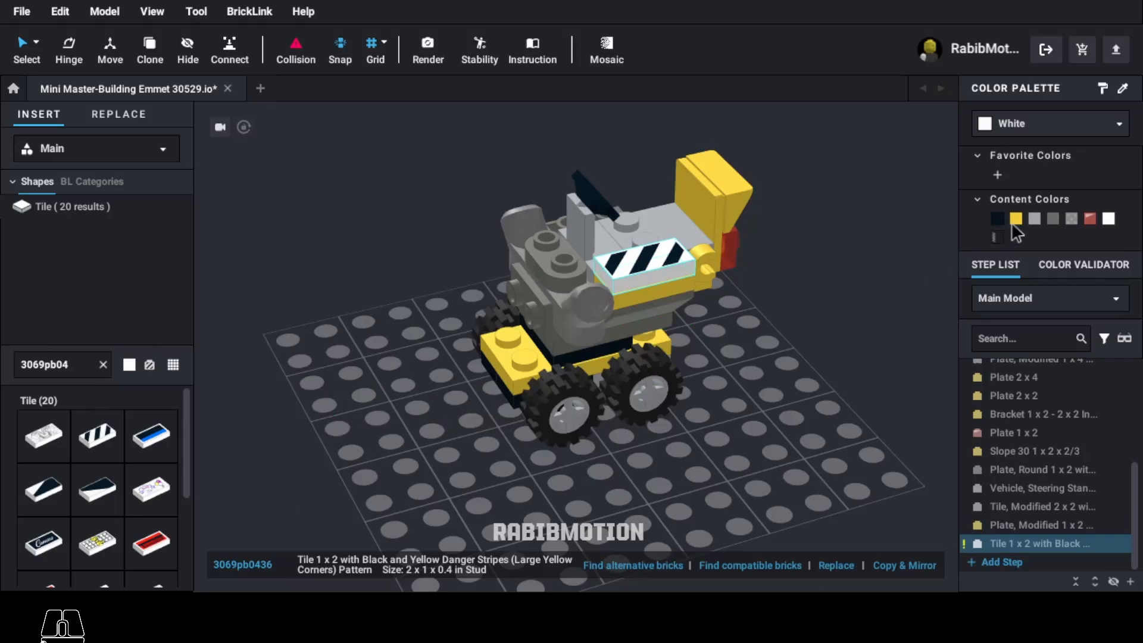
left_click(1015, 218)
Clone the yellow clip plate together with its danger-stripes tile onto the opposite side of the vehicle
left_click(679, 291, "ctrl")
key("ctrl+6")
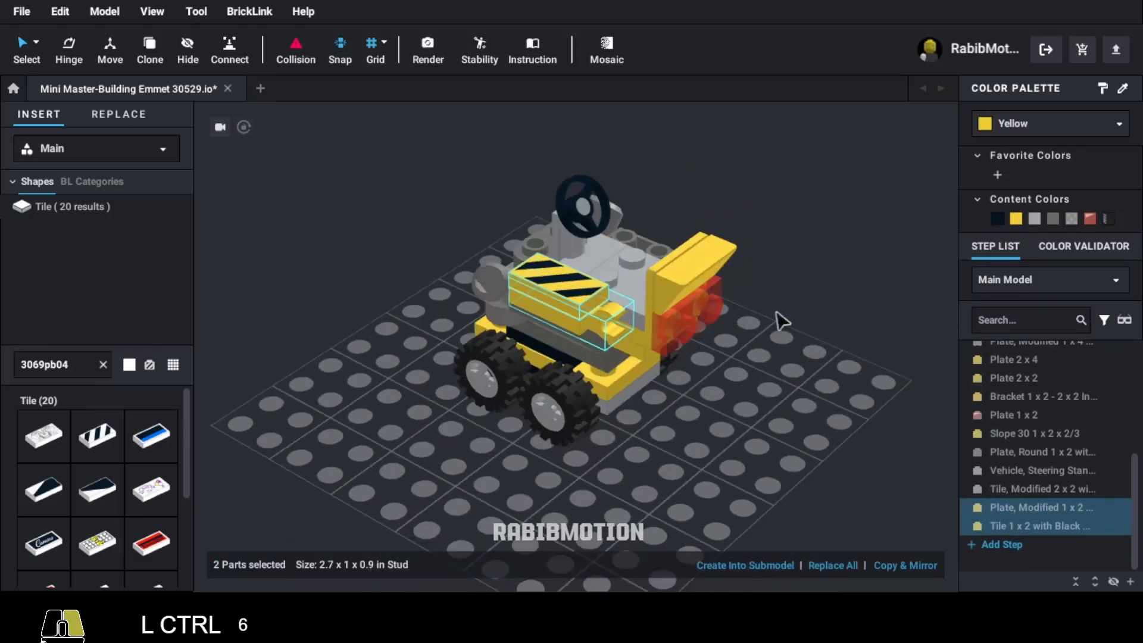
key("c")
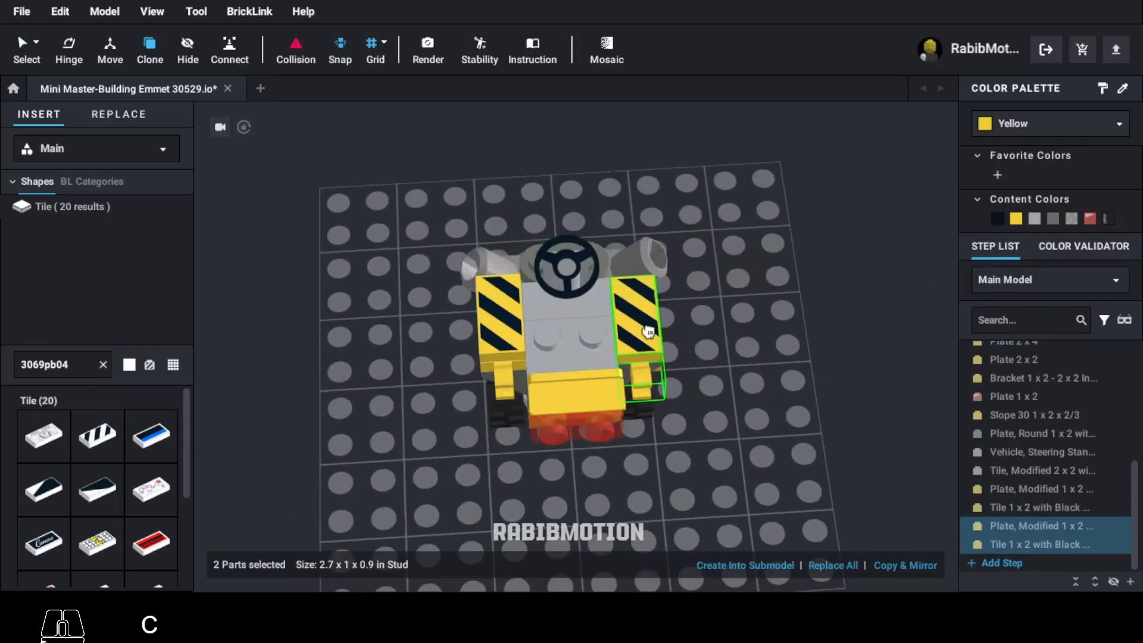
key("Escape")
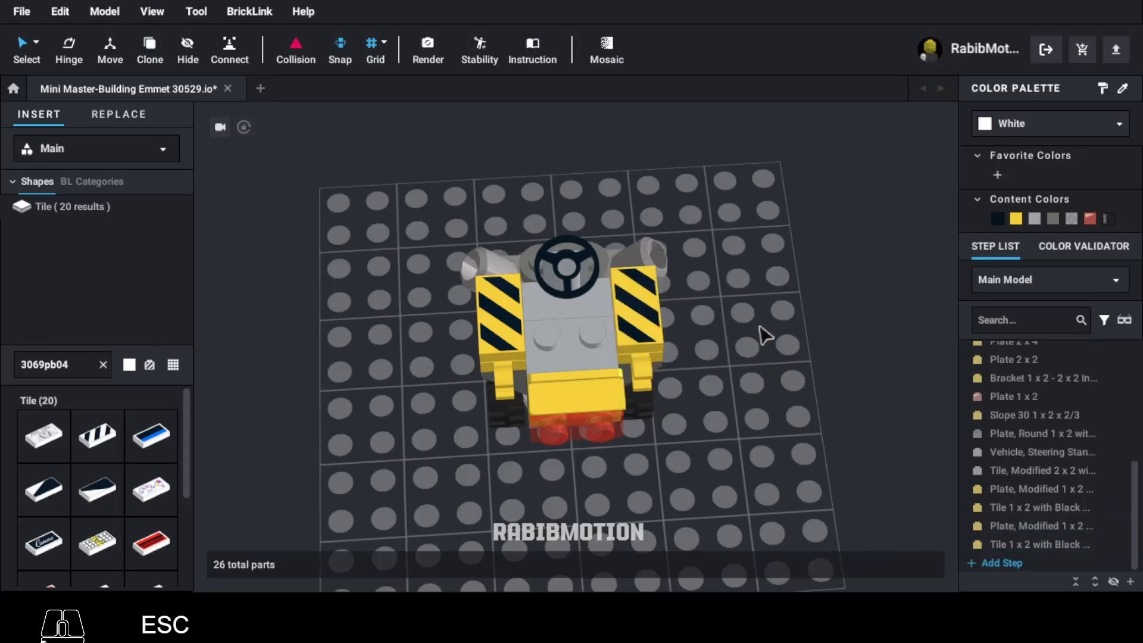
Insert a mechanical claw bar (48729b) into the rear clip of one side plate and color it Dark Bluish Gray
right_click_drag(704, 459, 783, 444)
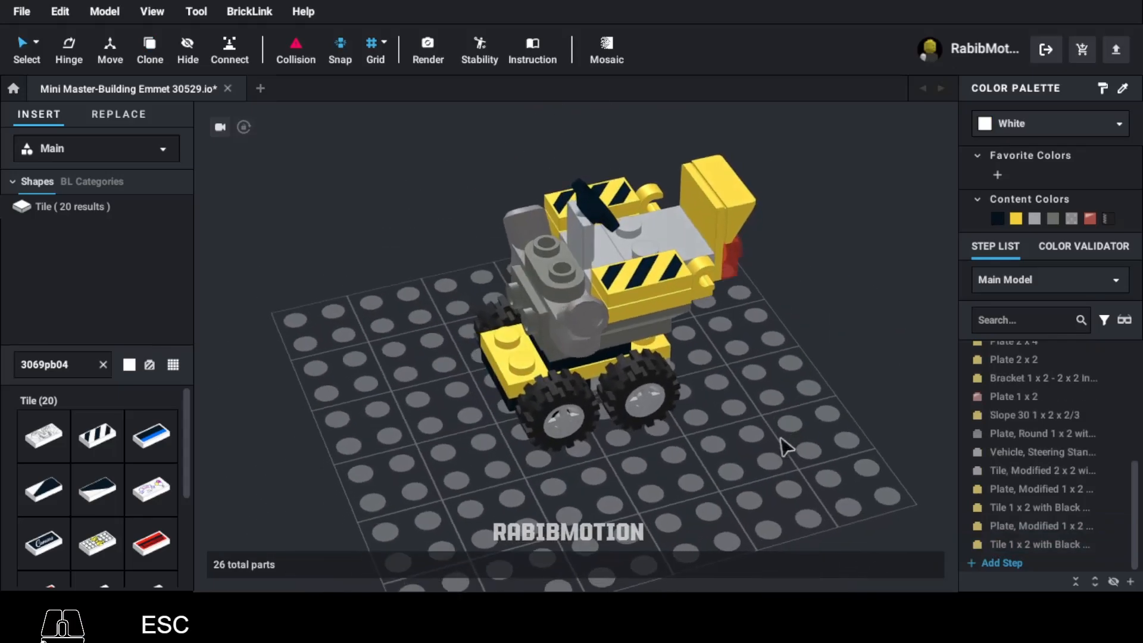
middle_click_drag(783, 444, 774, 473)
double_click(88, 374)
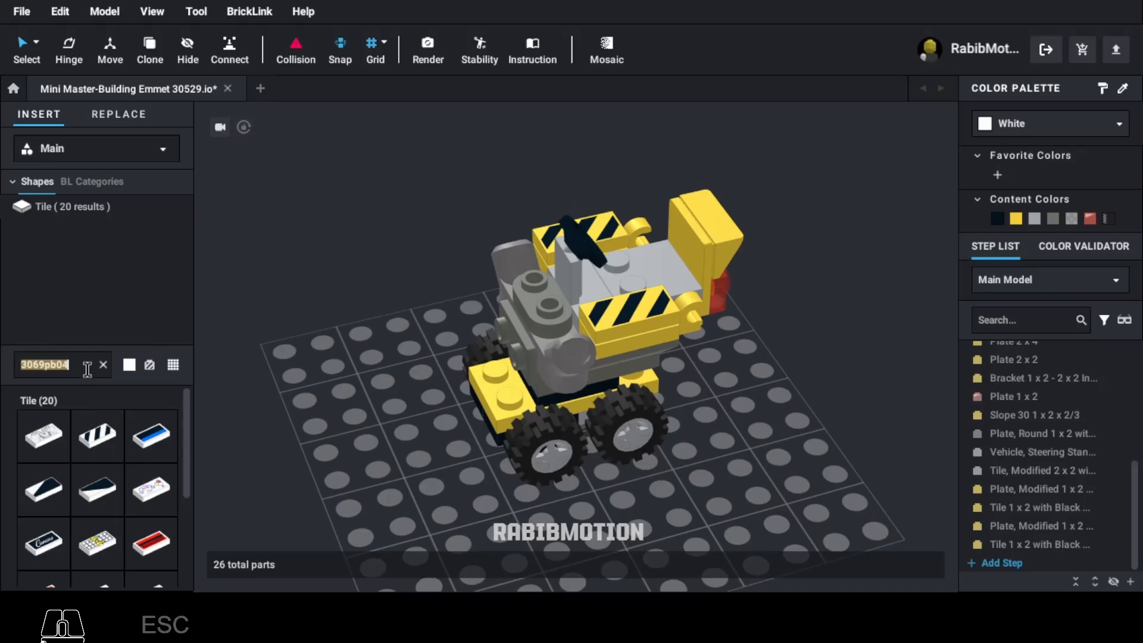
type("4872")
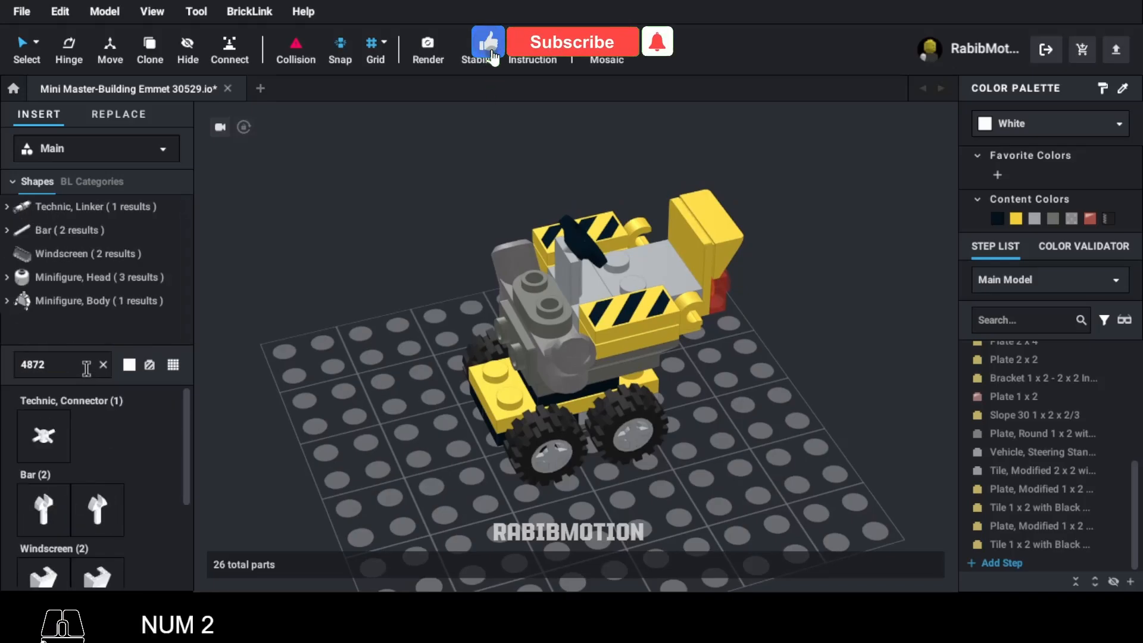
type("9b")
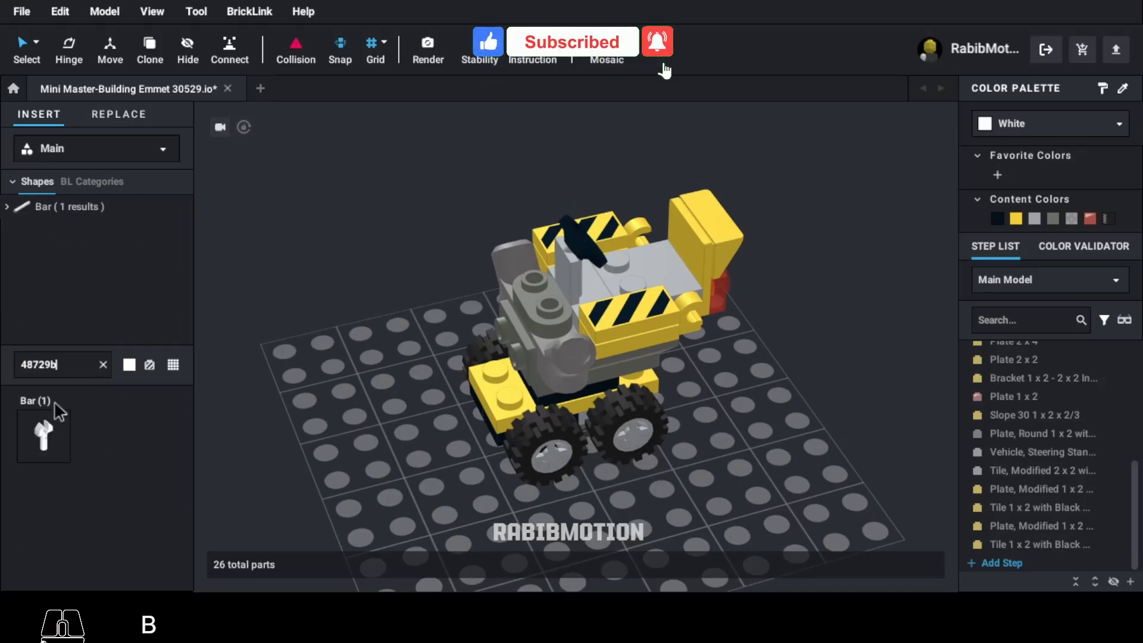
left_click_drag(219, 472, 727, 348)
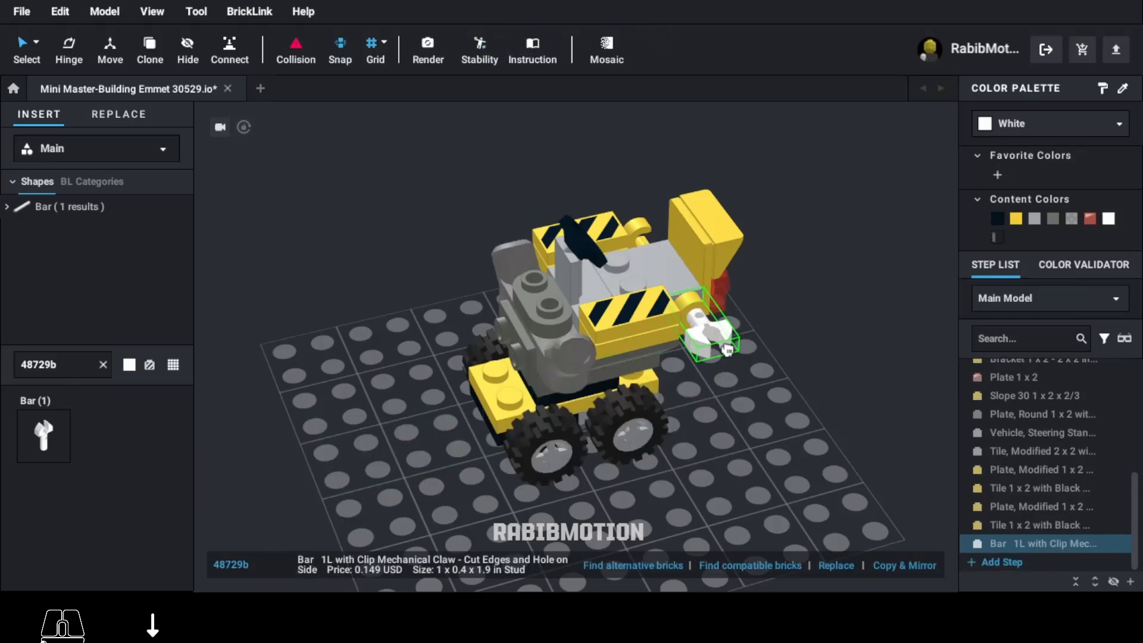
left_click(725, 348)
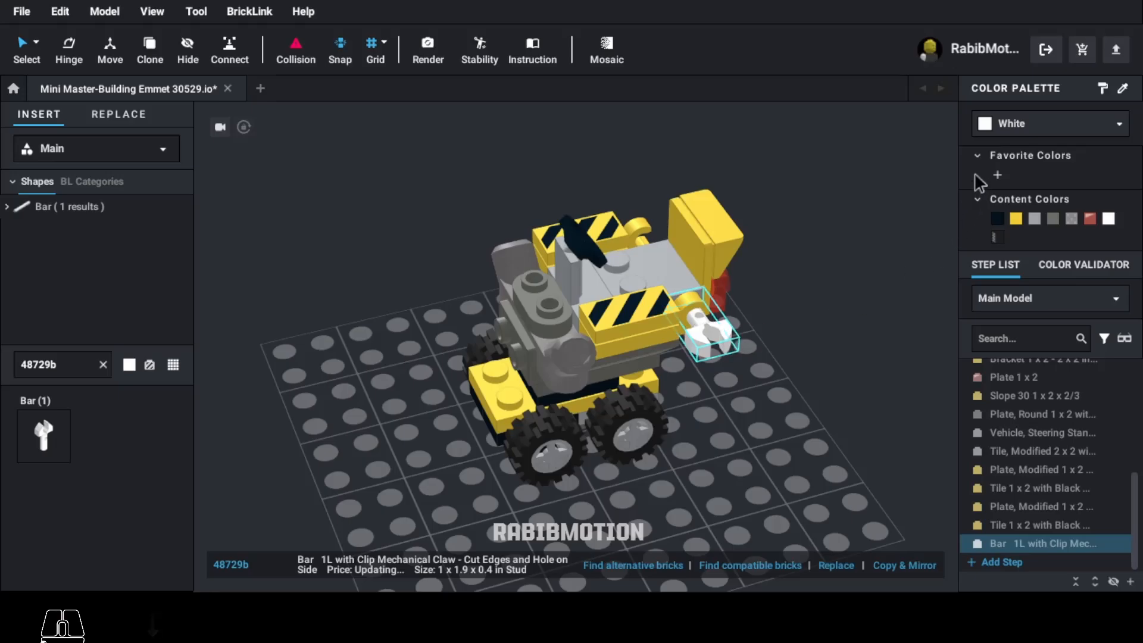
left_click(1051, 222)
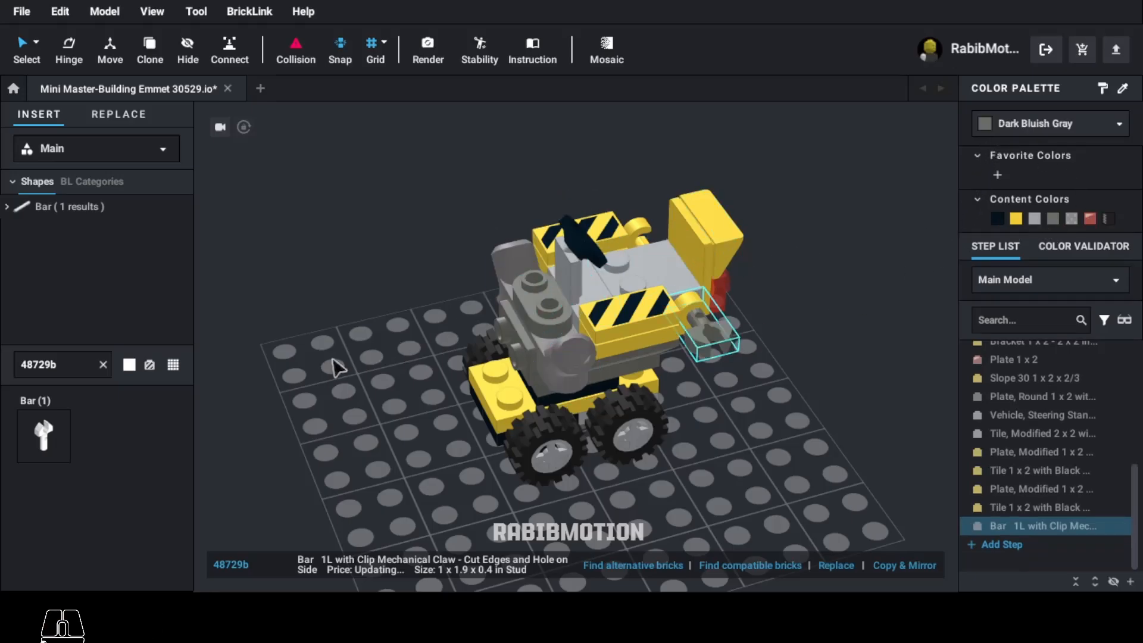
Insert mechanical arm 98313, rotate it upright and attach it at the rear claw bar beside the yellow slope
type("98313")
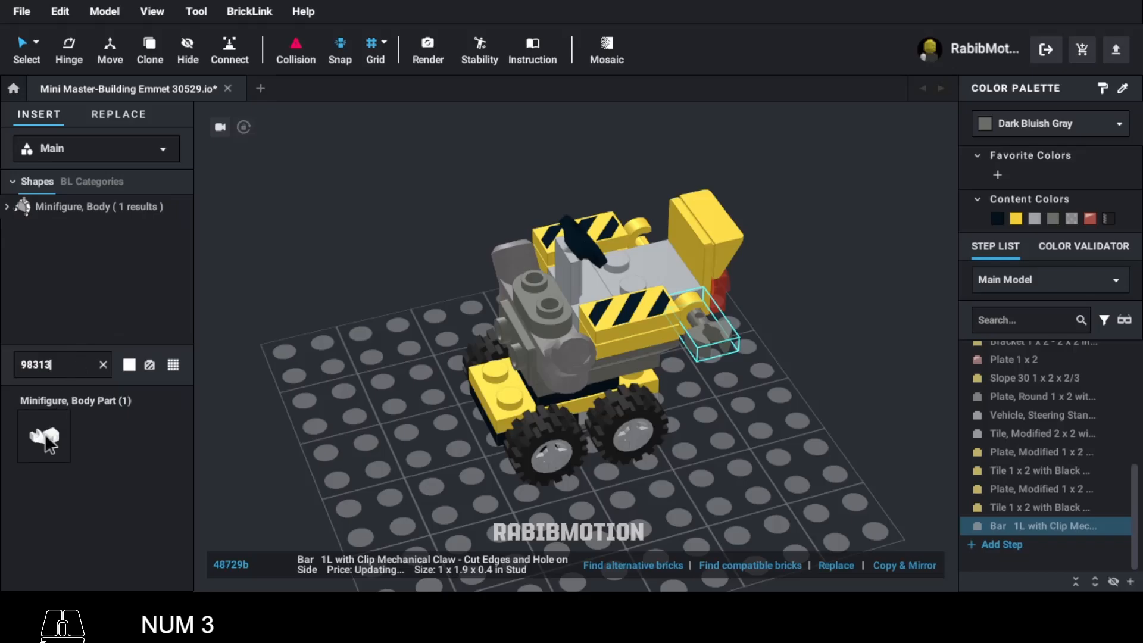
left_click(48, 440)
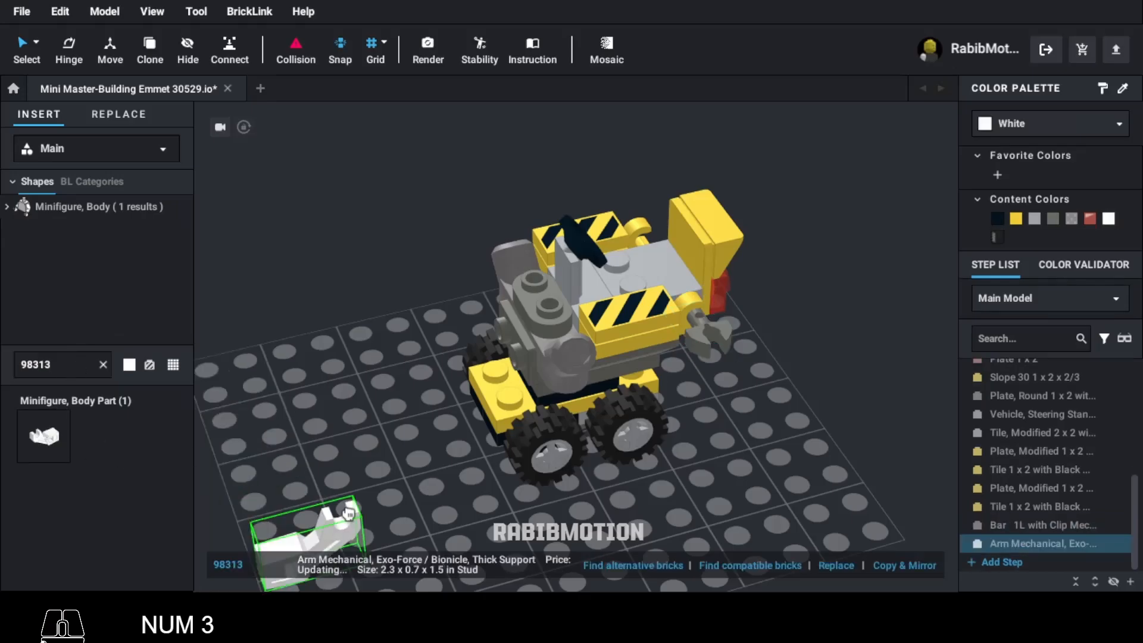
key("Up")
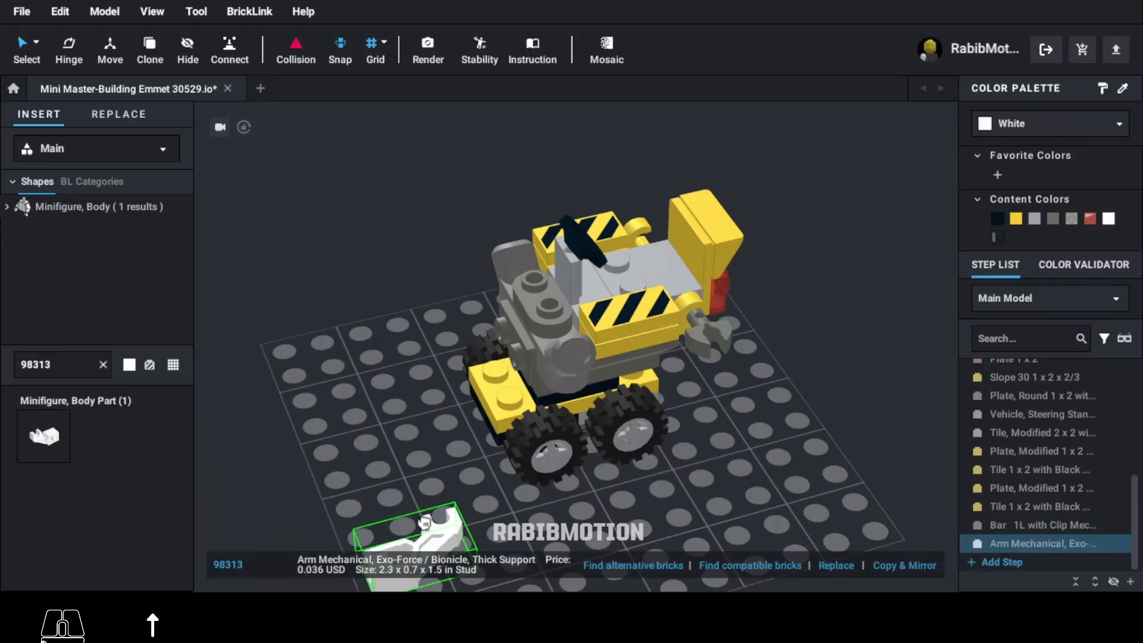
key("Right")
key("Down")
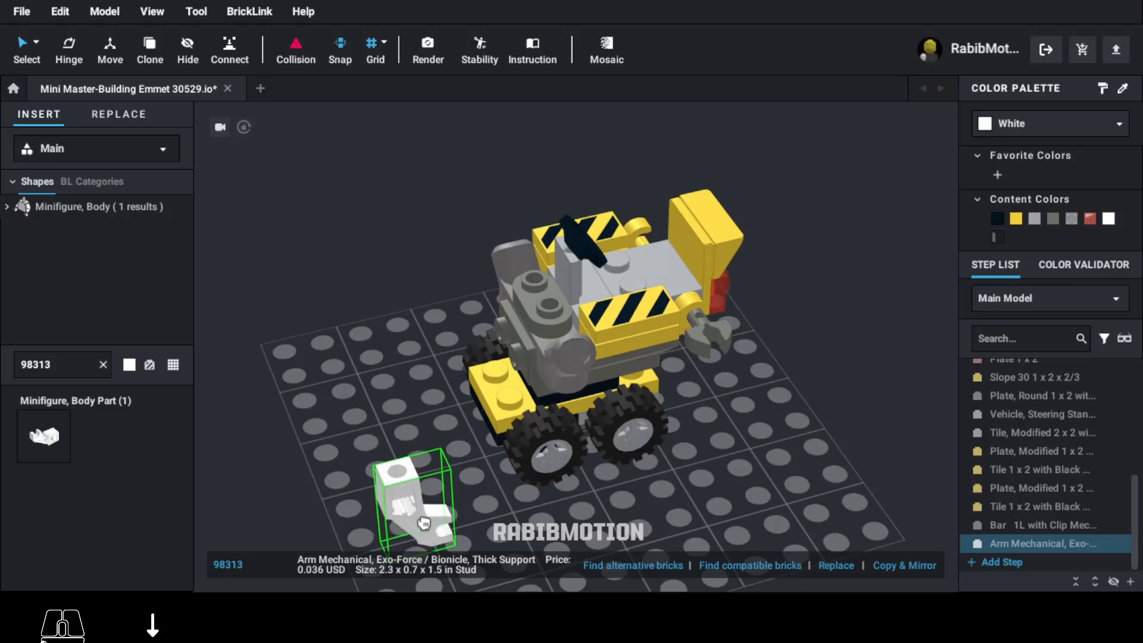
key("Right")
key("Right")
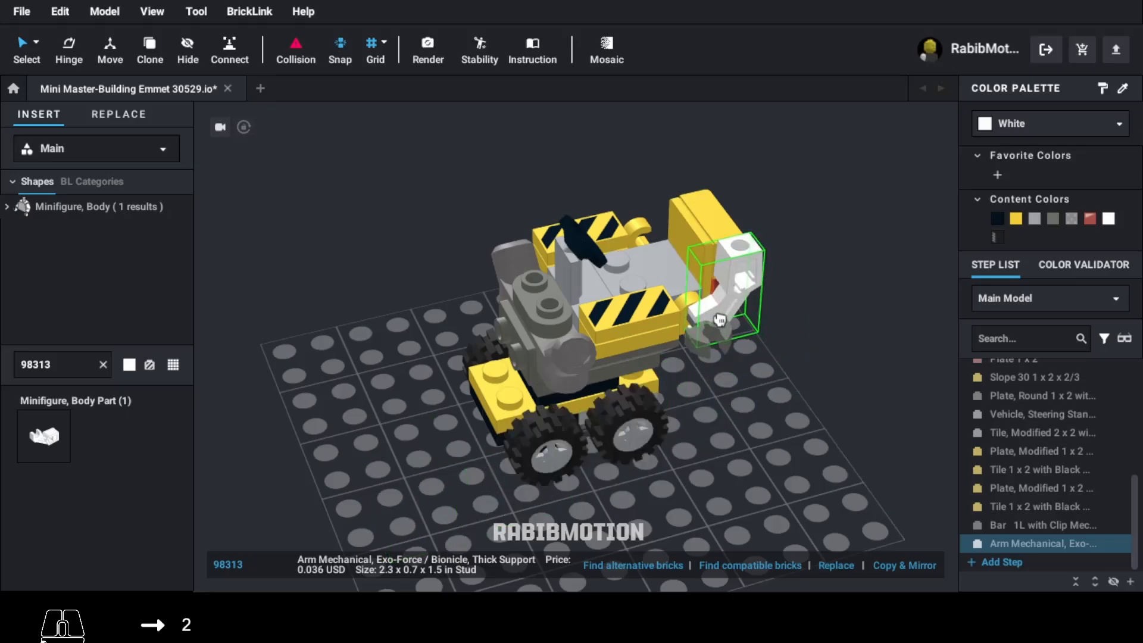
left_click(720, 320)
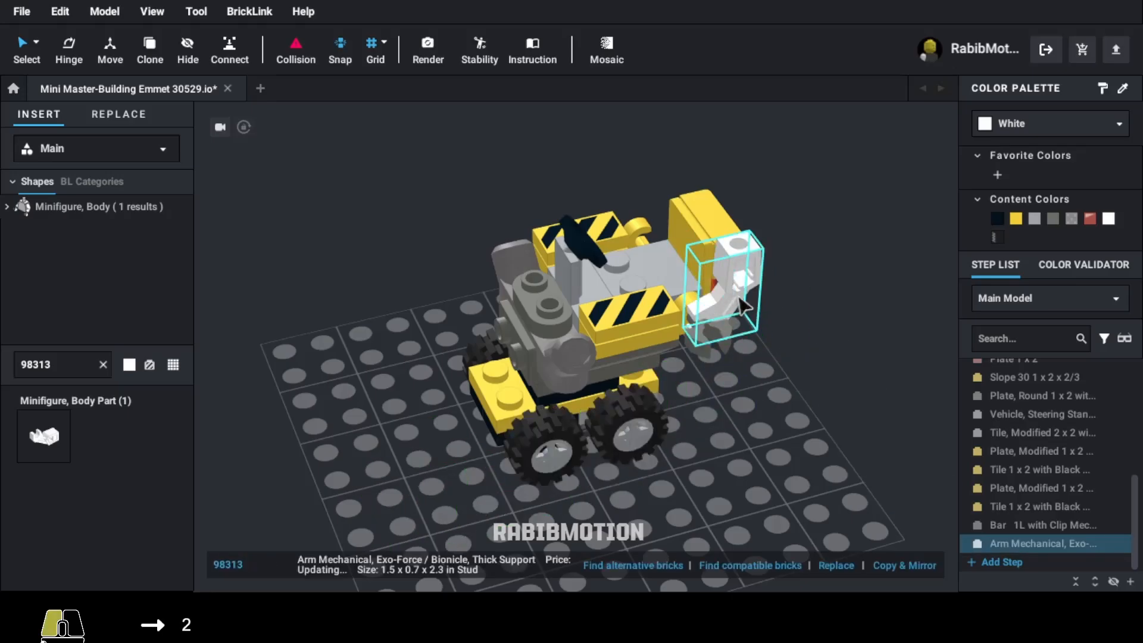
Color the mechanical arm Pearl Dark Gray
left_click(1017, 122)
type("pe")
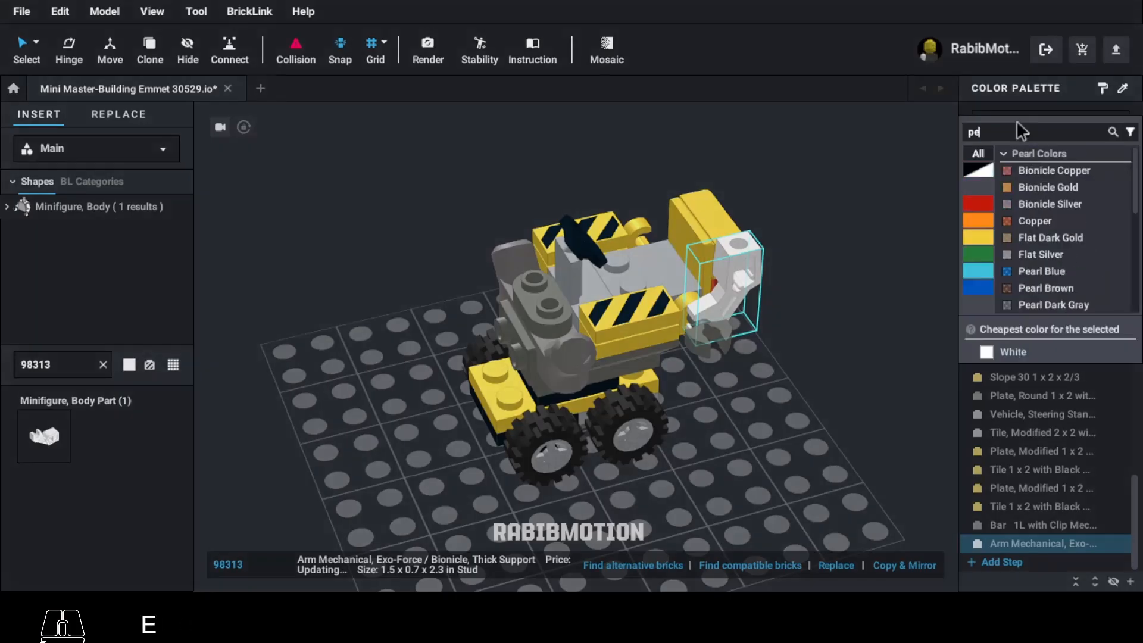
type("arl")
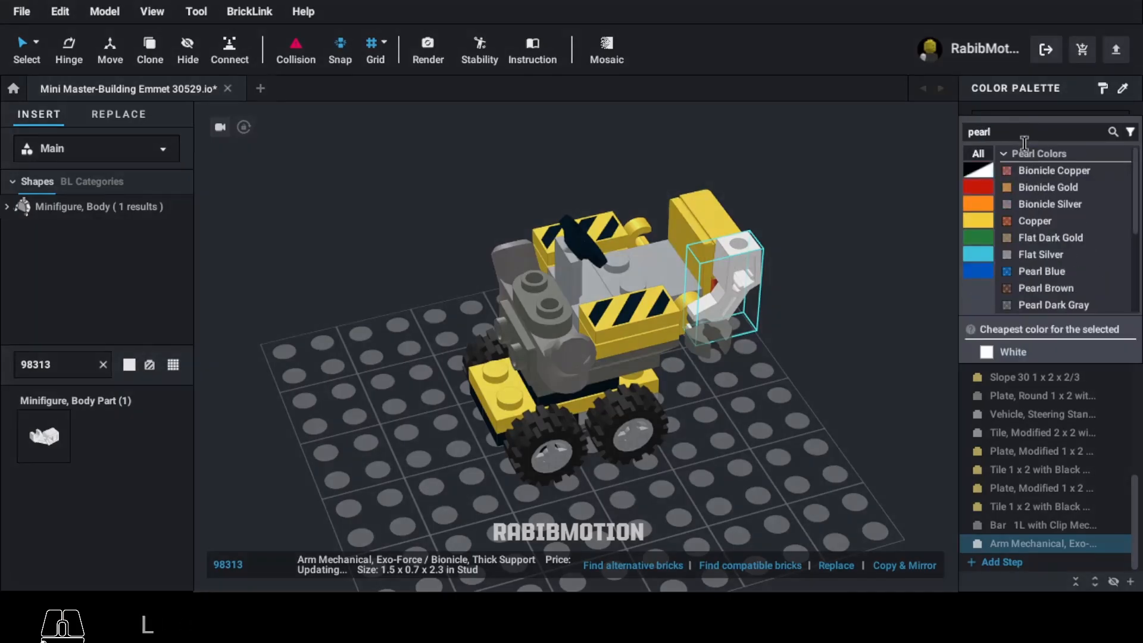
left_click(1053, 304)
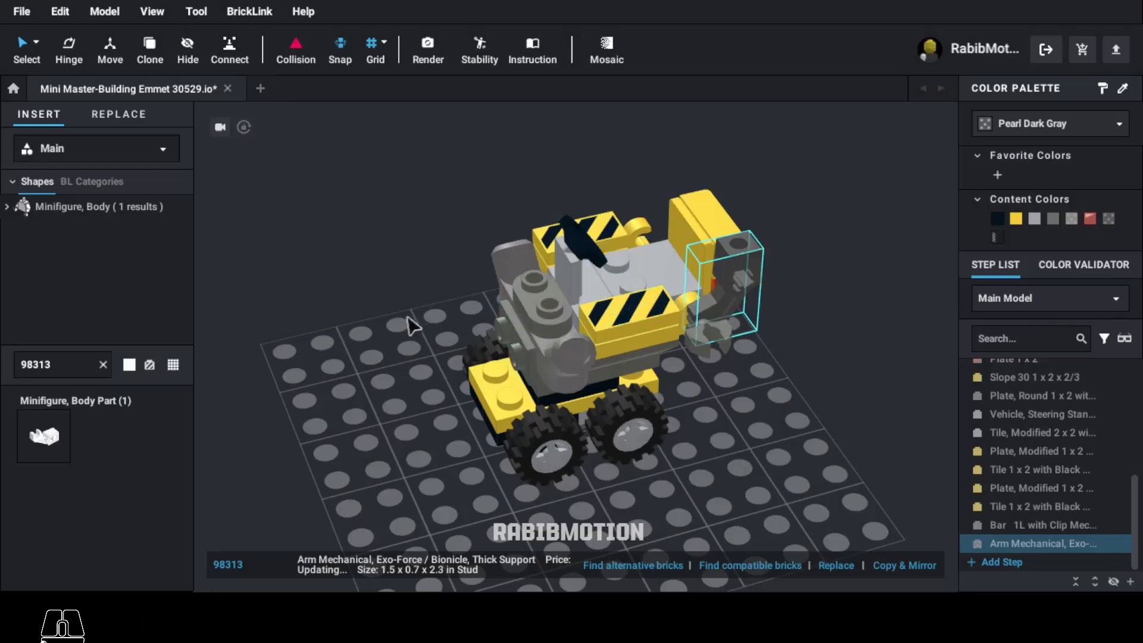
Place a 1 x 2 - 1 x 4 bracket (2436b) on the front round plate, facing forward, and color it Yellow
double_click(80, 366)
type("2436b")
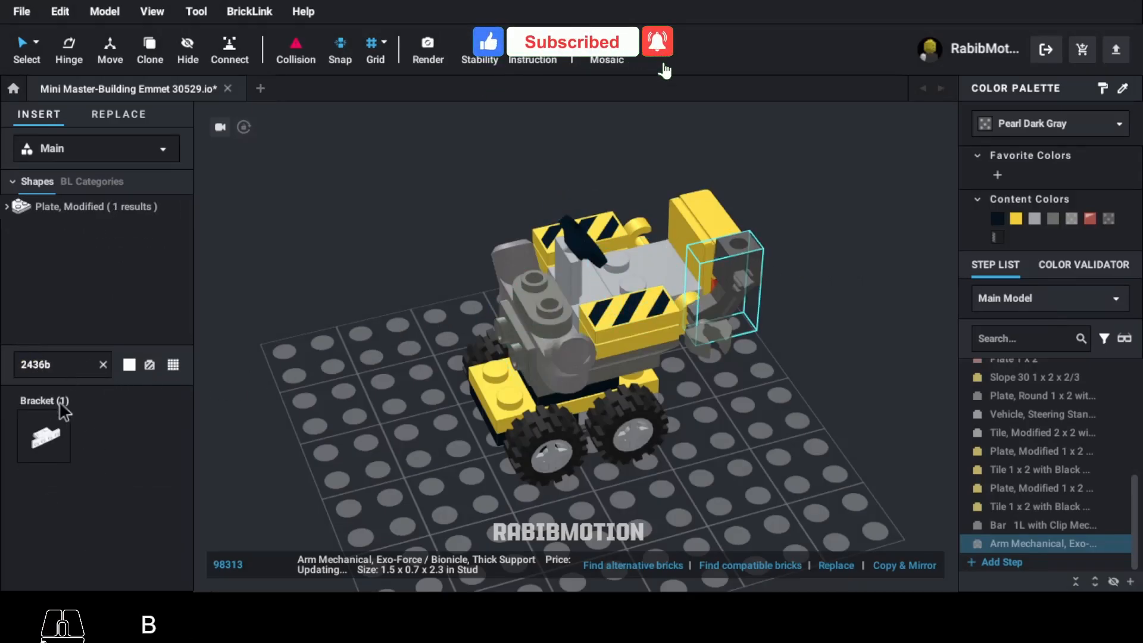
left_click_drag(46, 436, 544, 301)
key("Left")
left_click(1018, 220)
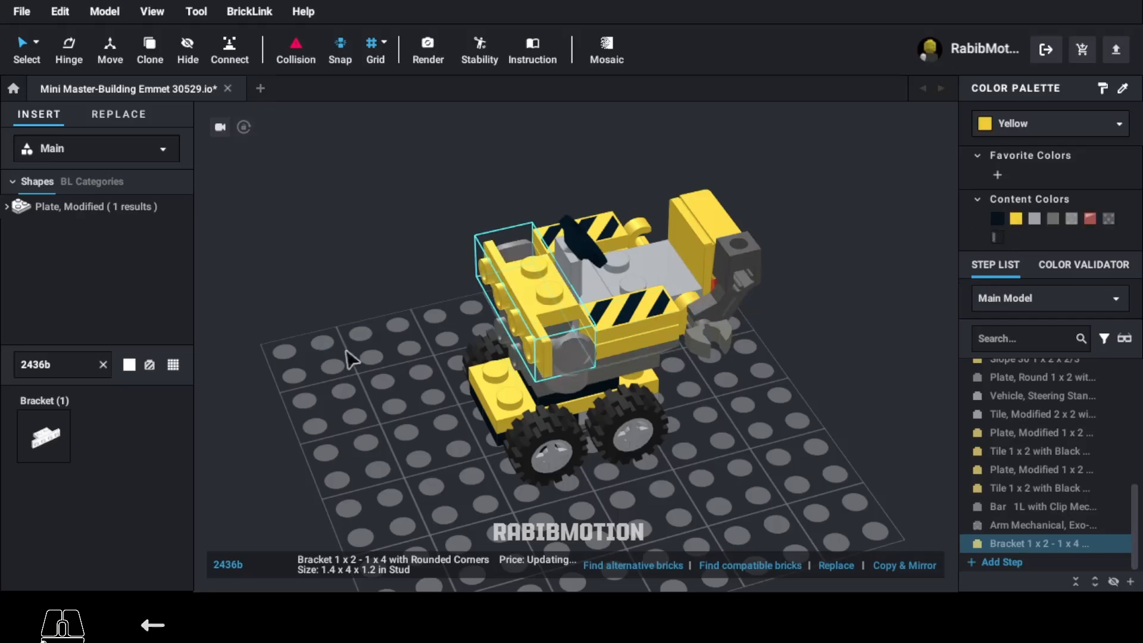
Place a 1 x 1 x 2/3 slope (54200) on one top stud of the yellow bracket and color it Trans-Clear
type("54200")
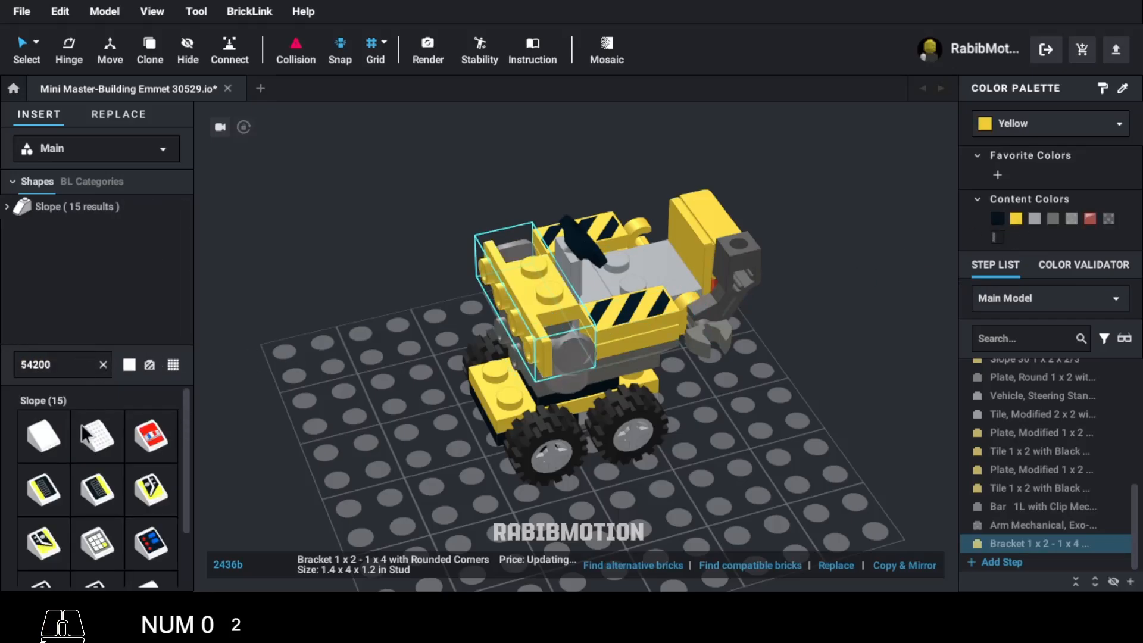
left_click(44, 435)
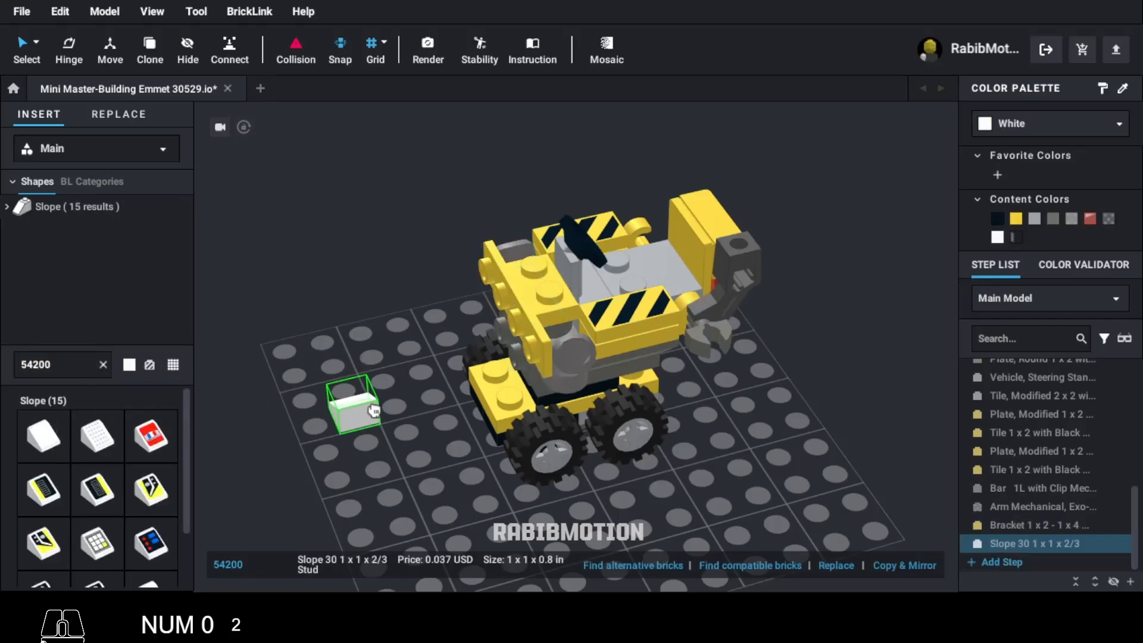
left_click(543, 262)
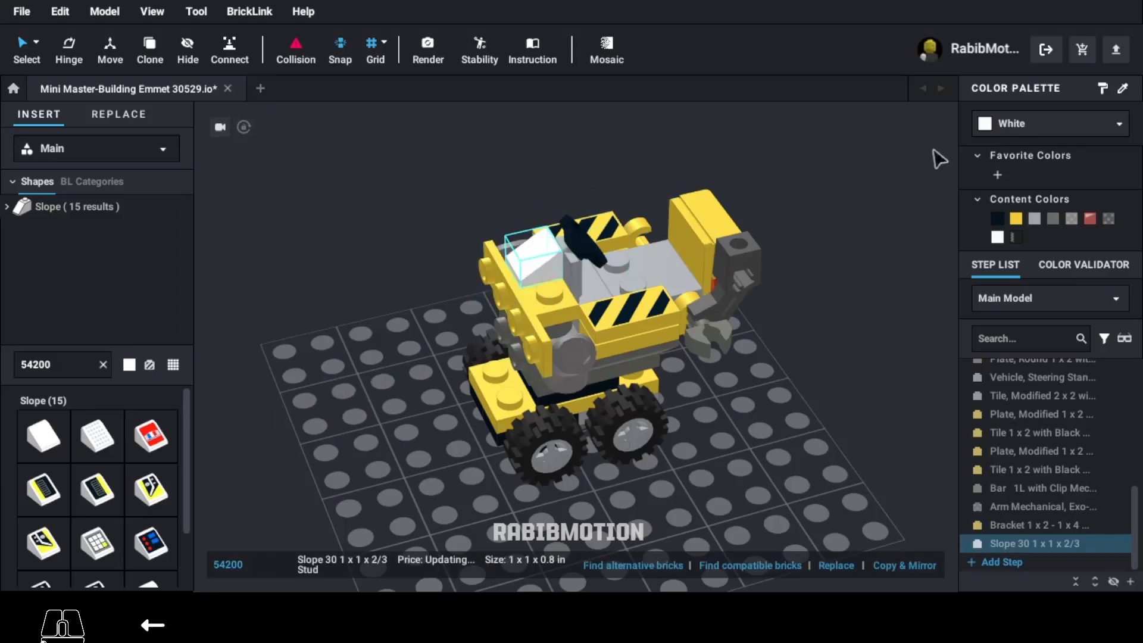
left_click(1010, 126)
type("clear")
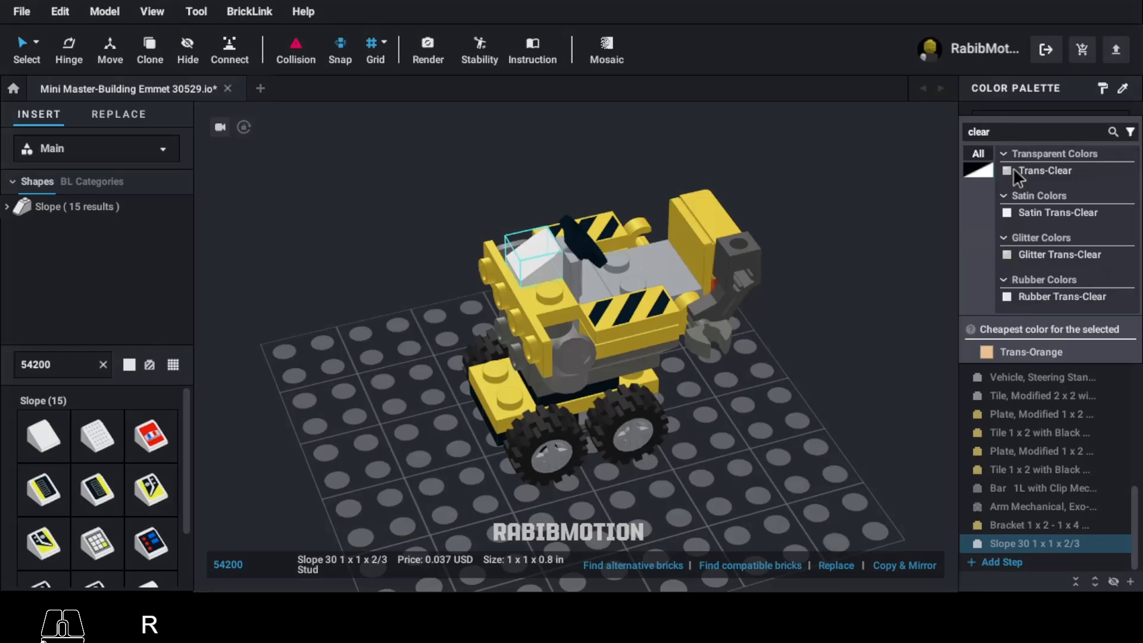
left_click(1014, 170)
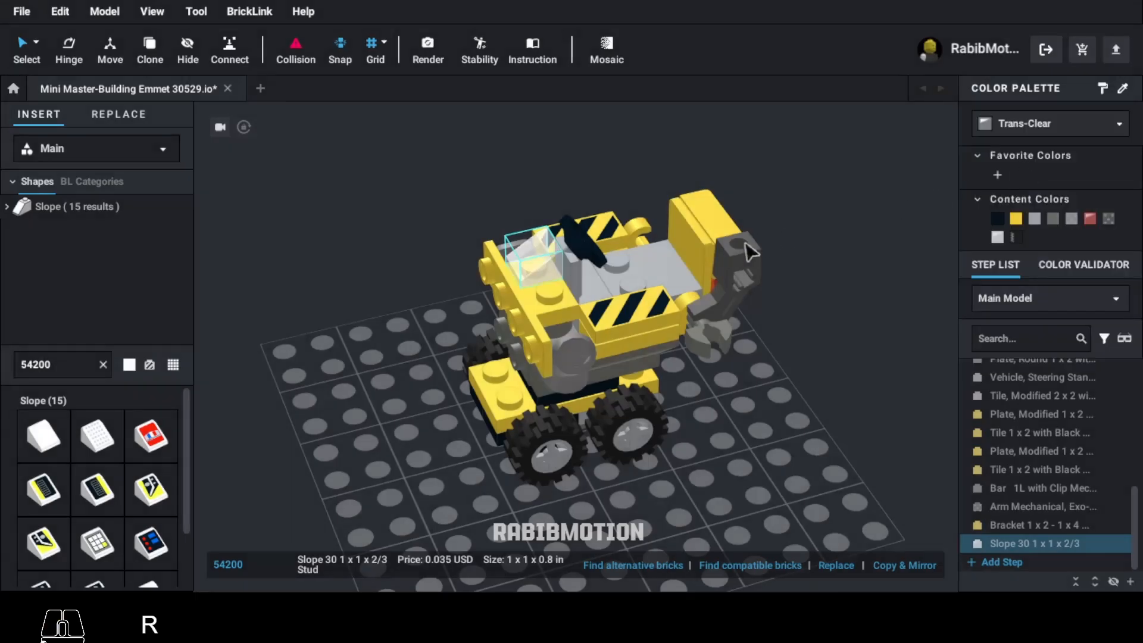
Clone the Trans-Clear slope onto the bracket's other top stud
key("c")
left_click(564, 281)
key("Escape")
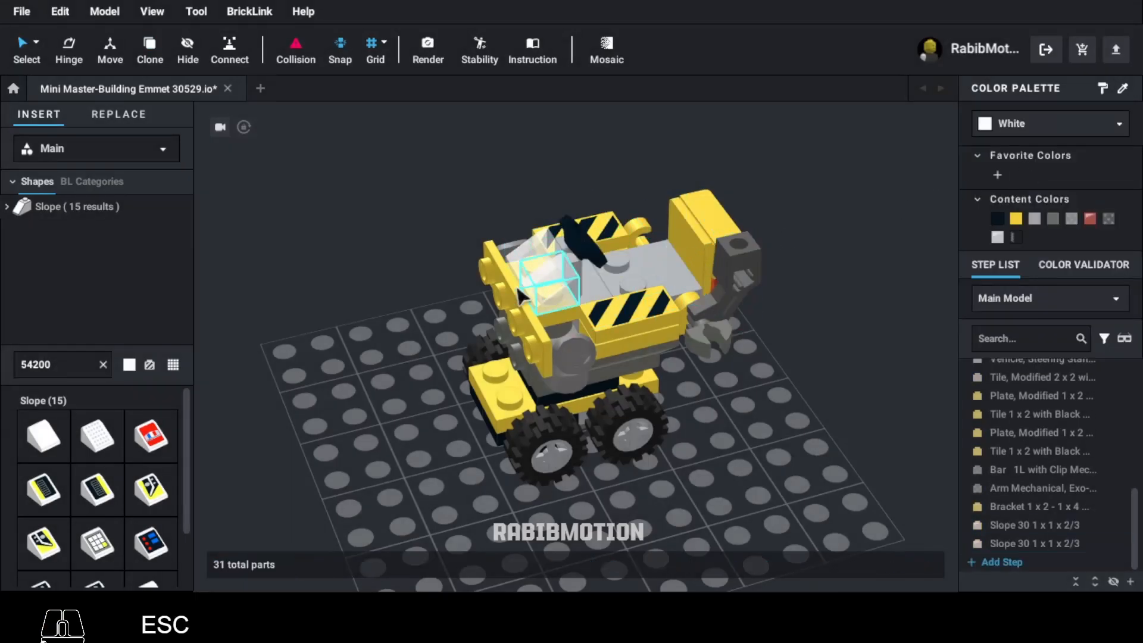
Fit forward-facing 1 x 1 round plates (4073) in Trans-Clear on both outer front studs of the yellow bracket
type("4073")
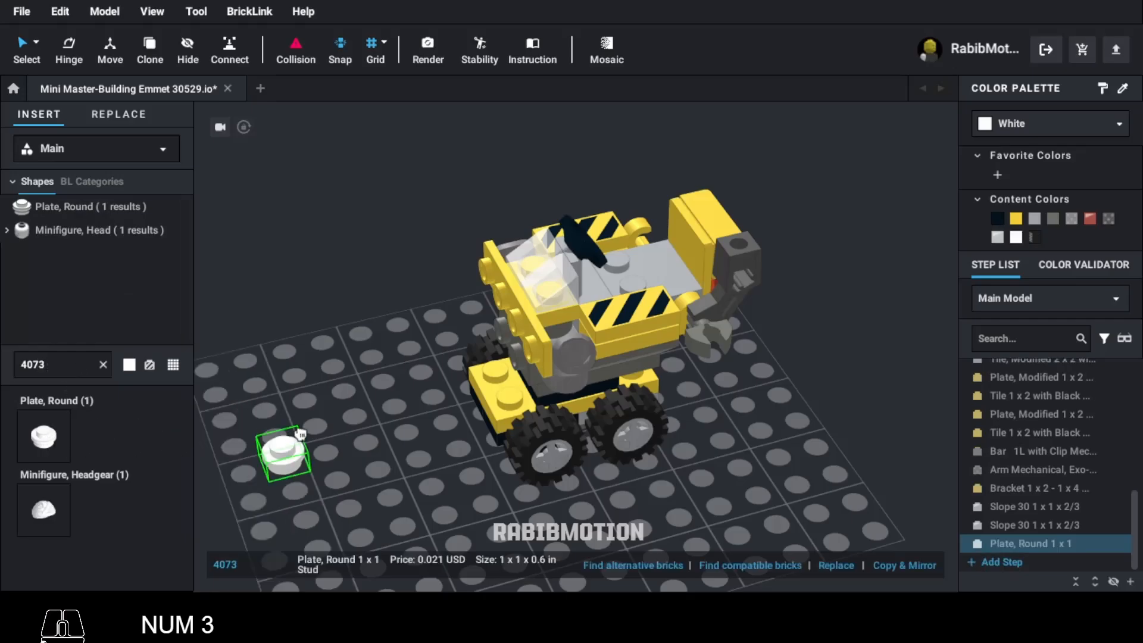
key("Down")
key("Right")
left_click(475, 277)
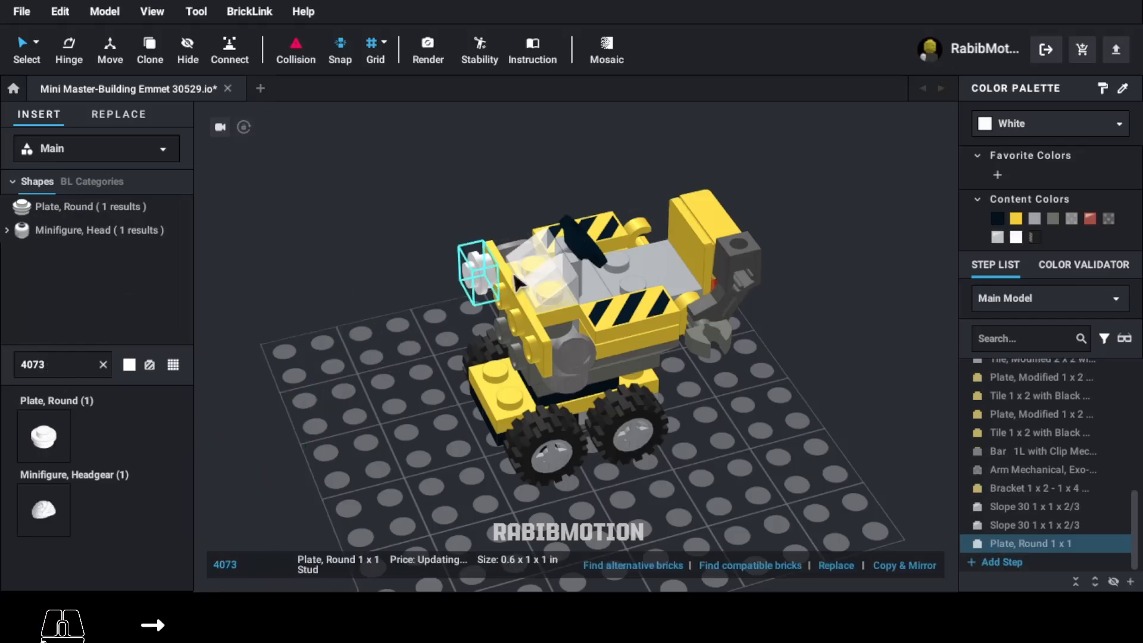
left_click(998, 238)
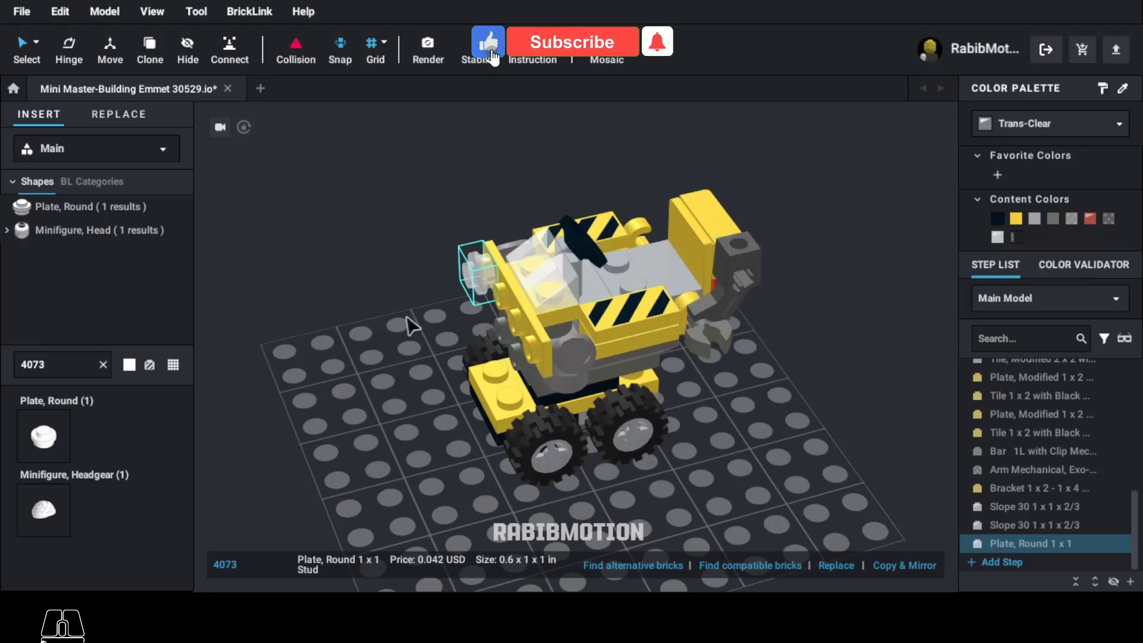
key("c")
key("Escape")
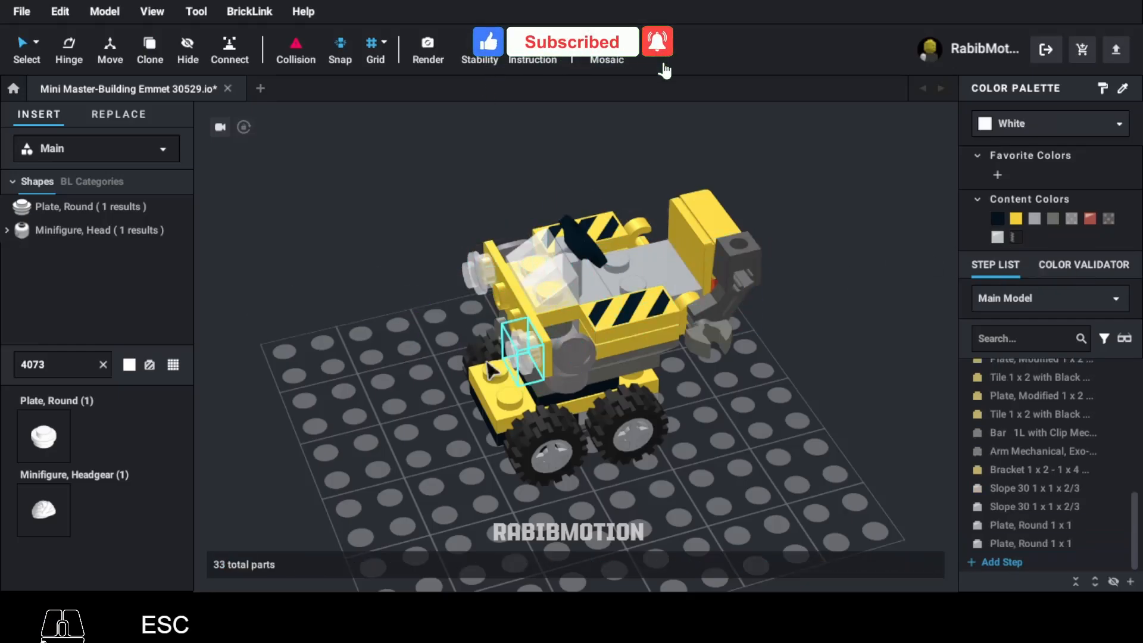
Insert a 1 x 2 clip plate (92280), rotate it upright and attach it to one middle front stud of the bracket
type("92280")
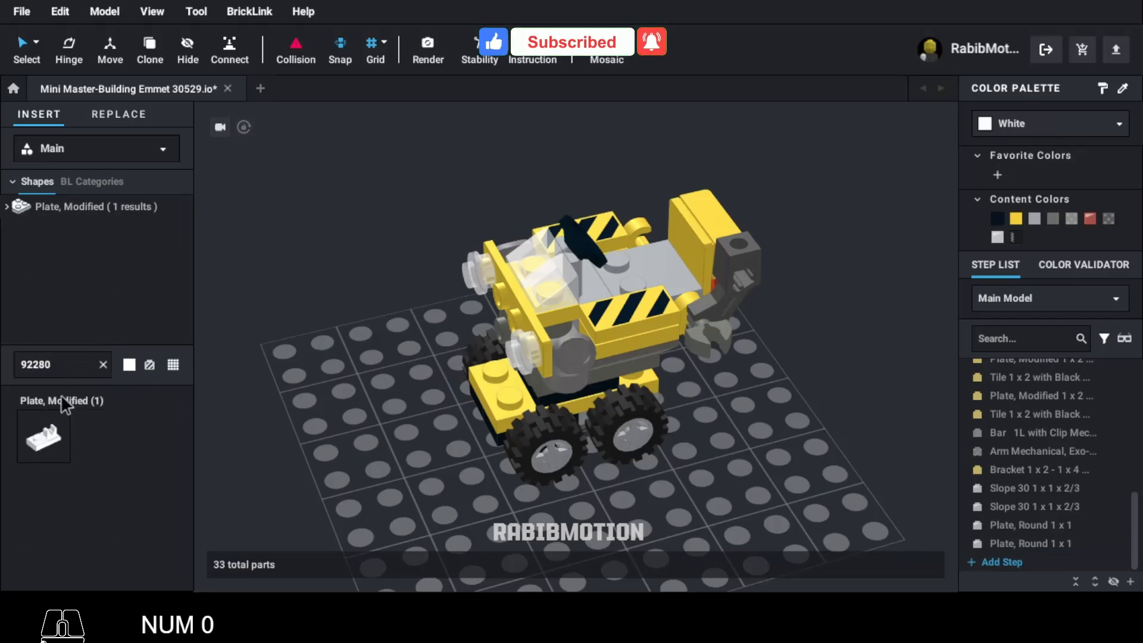
left_click_drag(44, 437, 317, 441)
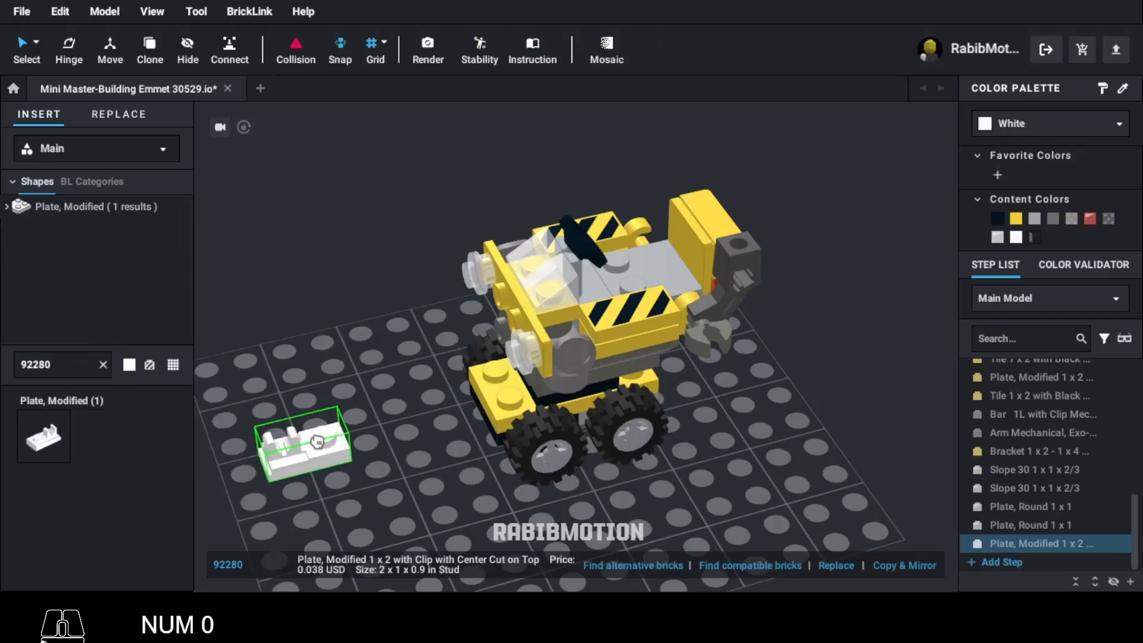
key("Left")
key("Down")
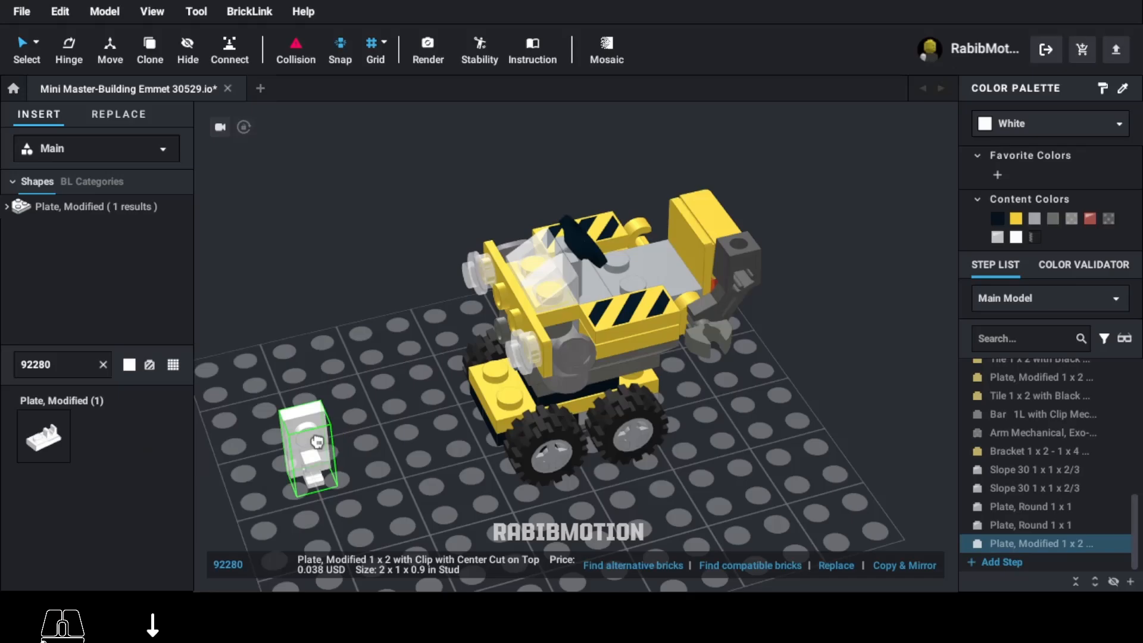
key("Up")
key("Left")
key("Down")
key("Right")
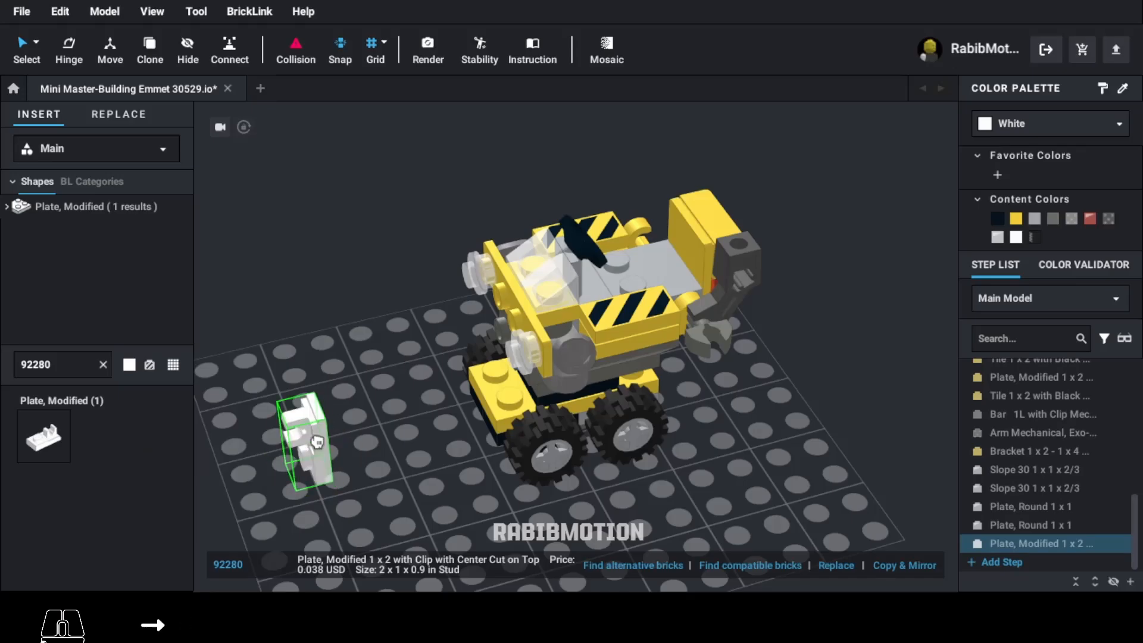
left_click_drag(318, 441, 496, 317)
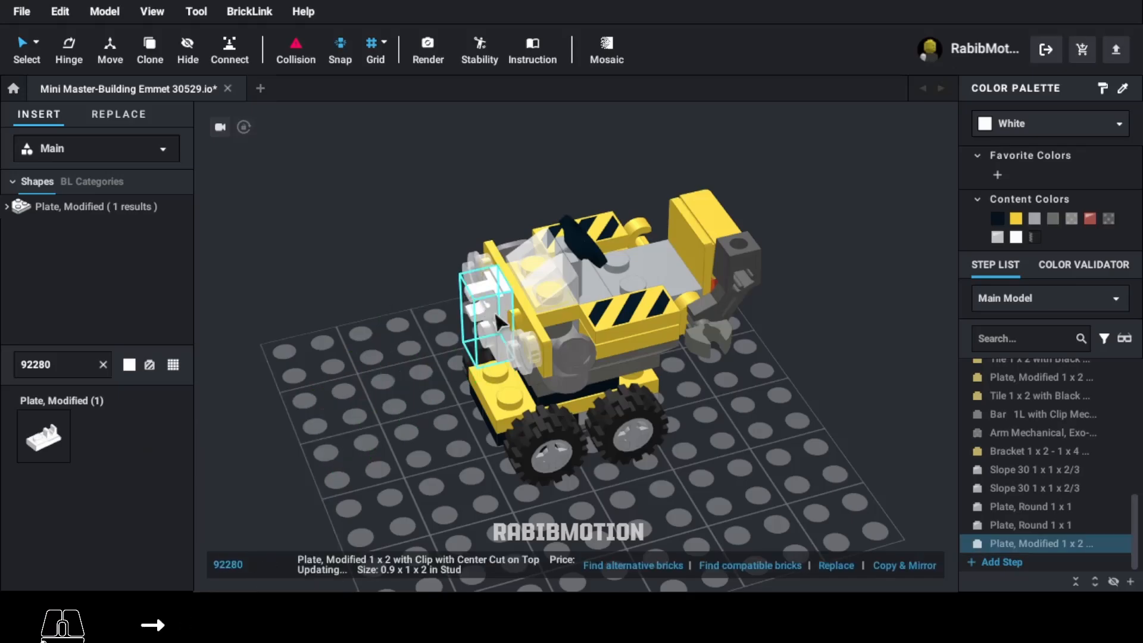
Color the clip plate Light Bluish Gray and clone it onto the adjacent middle stud
left_click(1034, 219)
right_click_drag(864, 297, 857, 543)
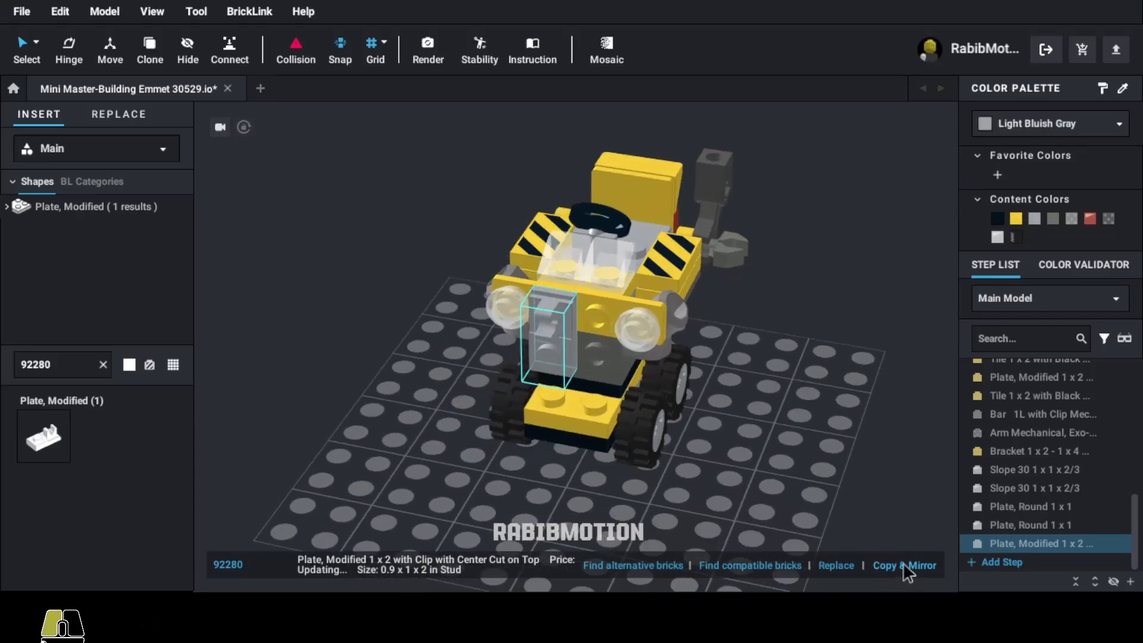
right_click_drag(783, 487, 728, 493)
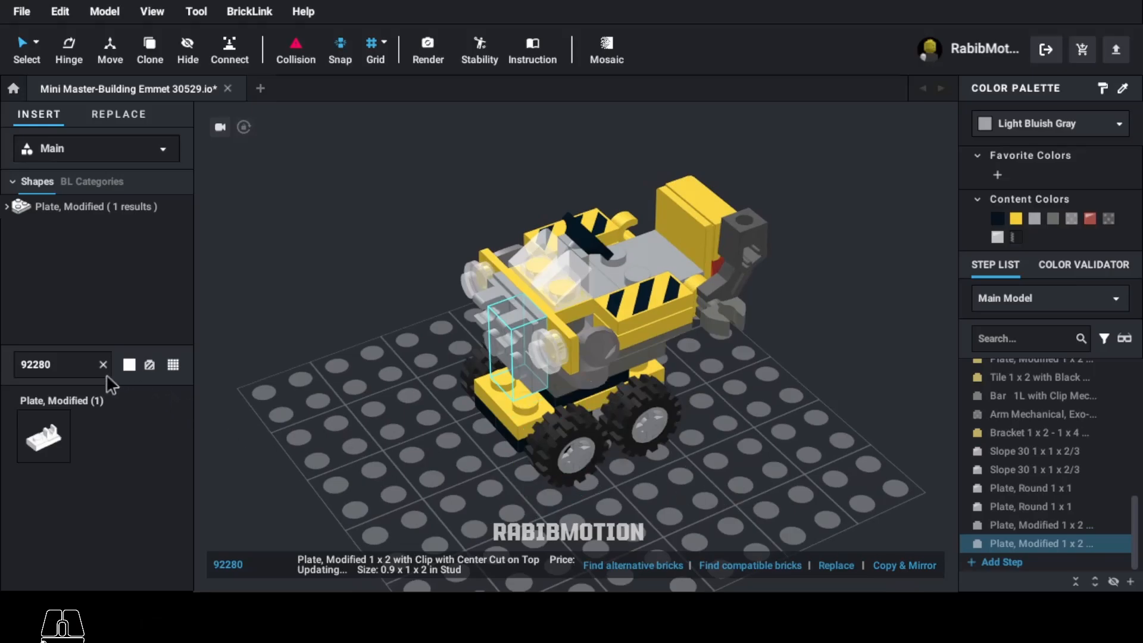
Place a 1 x 2 grille tile (2412b) across the lower studs of the two clip plates and color it Dark Bluish Gray
type("2412b")
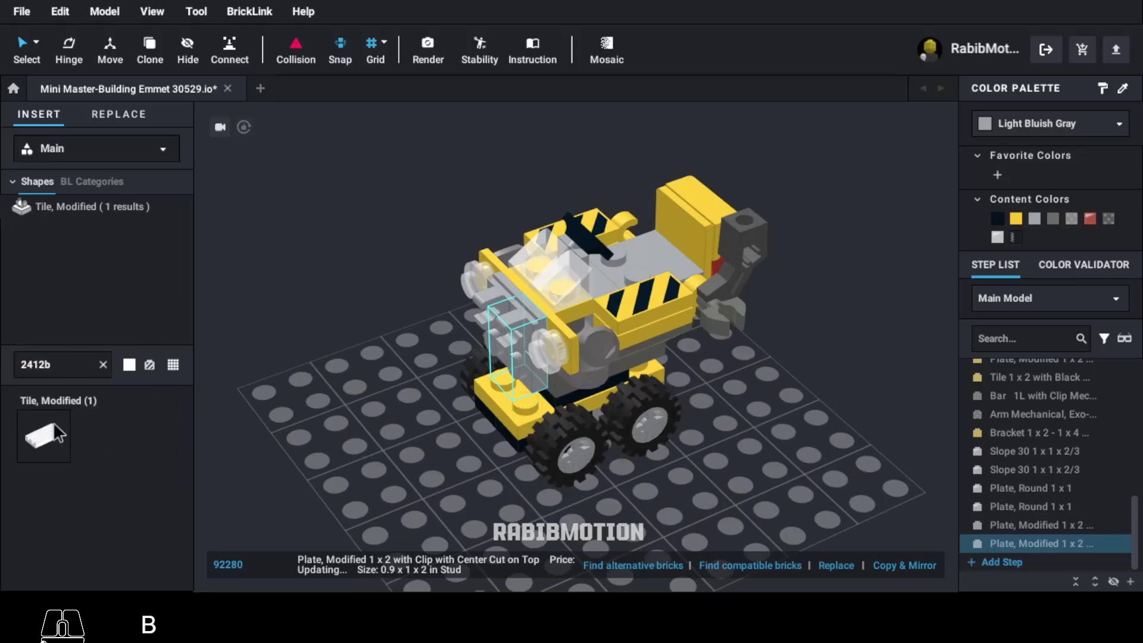
left_click_drag(43, 436, 299, 440)
left_click(503, 357)
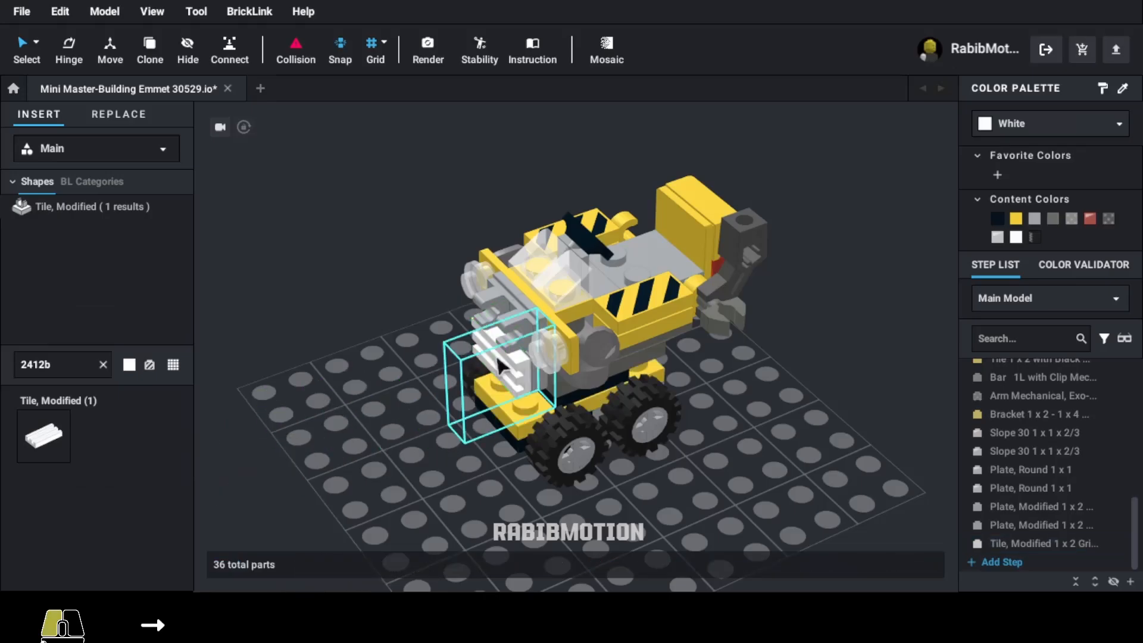
left_click(1053, 218)
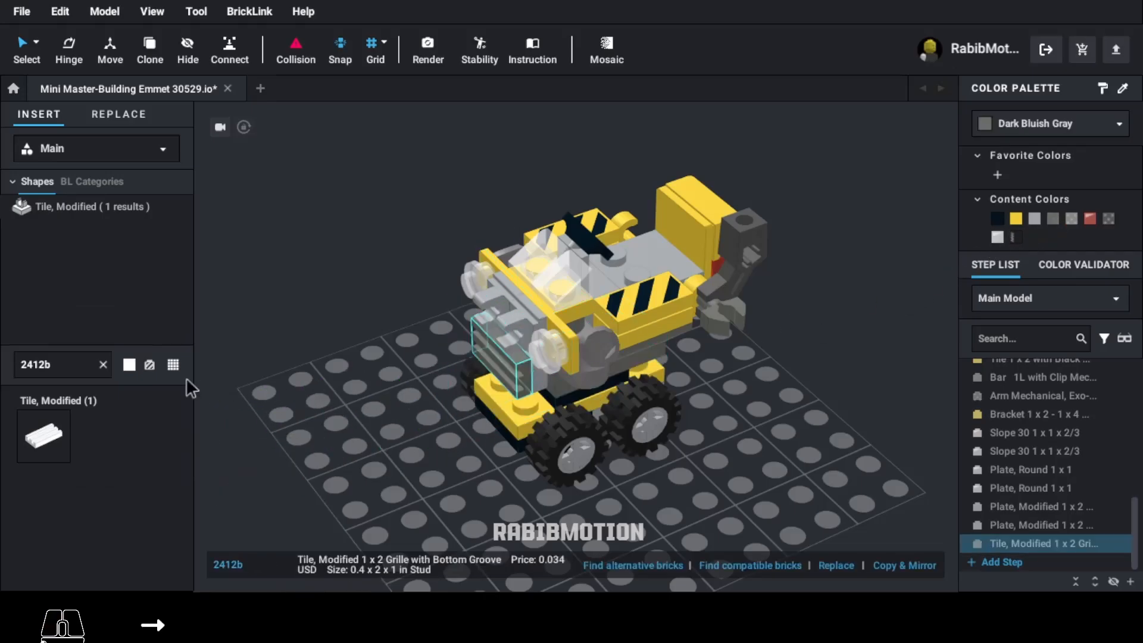
Insert a 1 x 2 bar handle plate (60478), attach it upright at the front clips and color it Dark Bluish Gray
type("604")
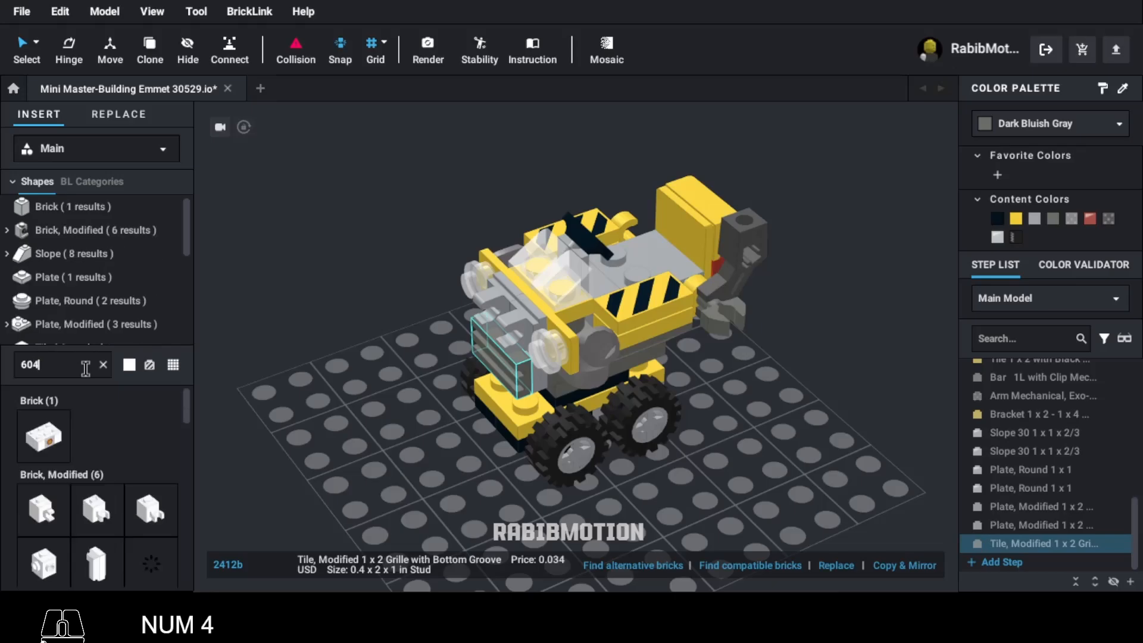
type("78")
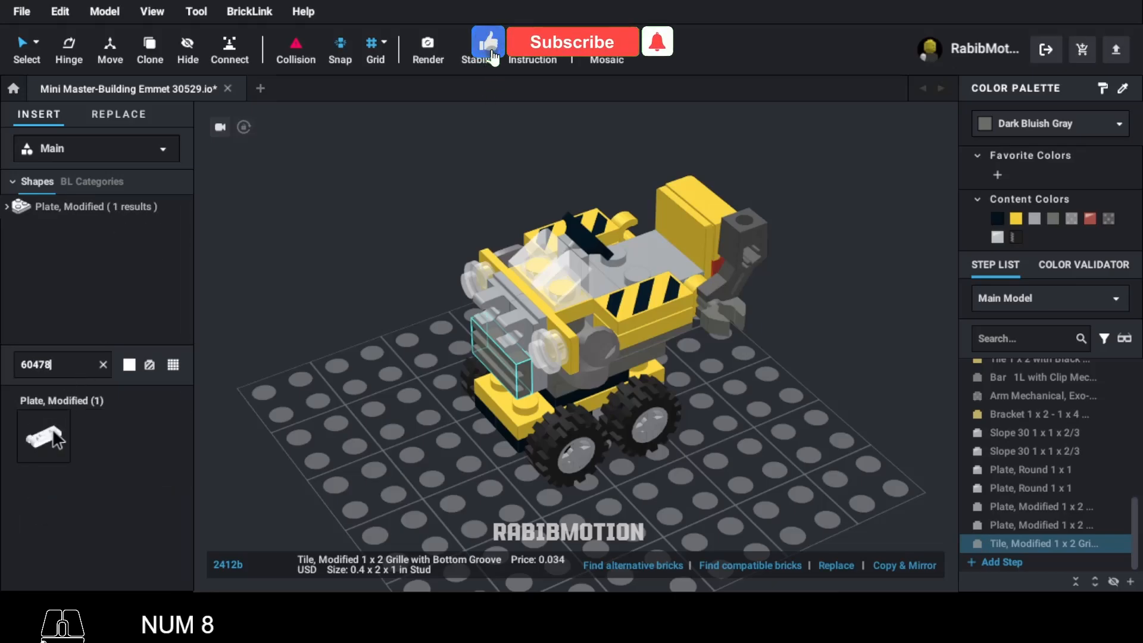
left_click_drag(44, 436, 279, 428)
key("Left")
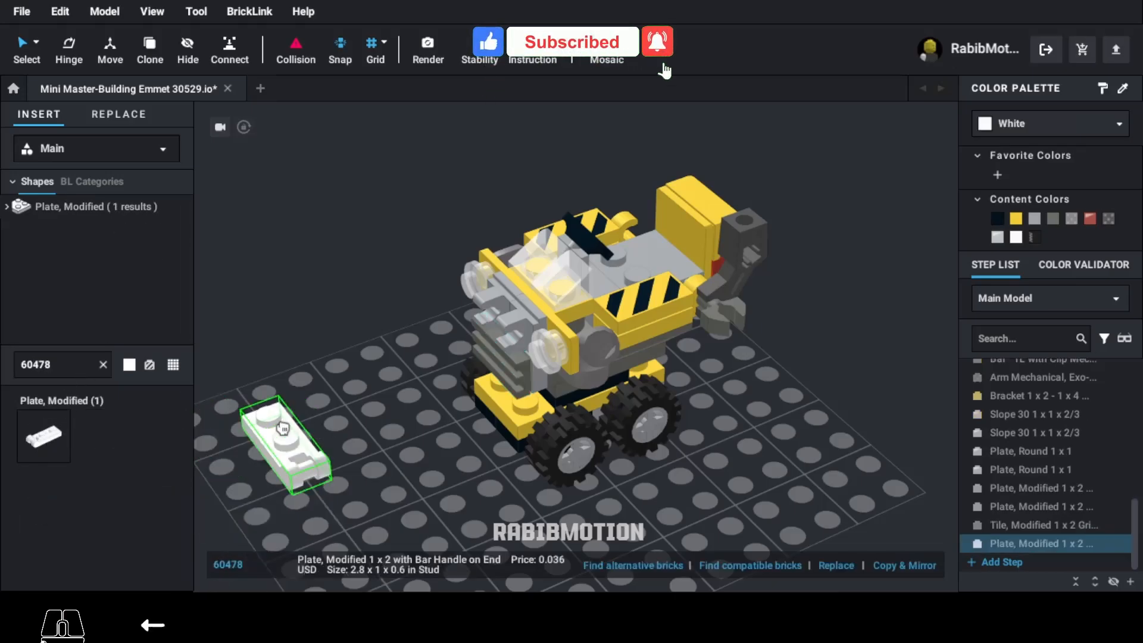
key("Down")
key("Right")
left_click(521, 286)
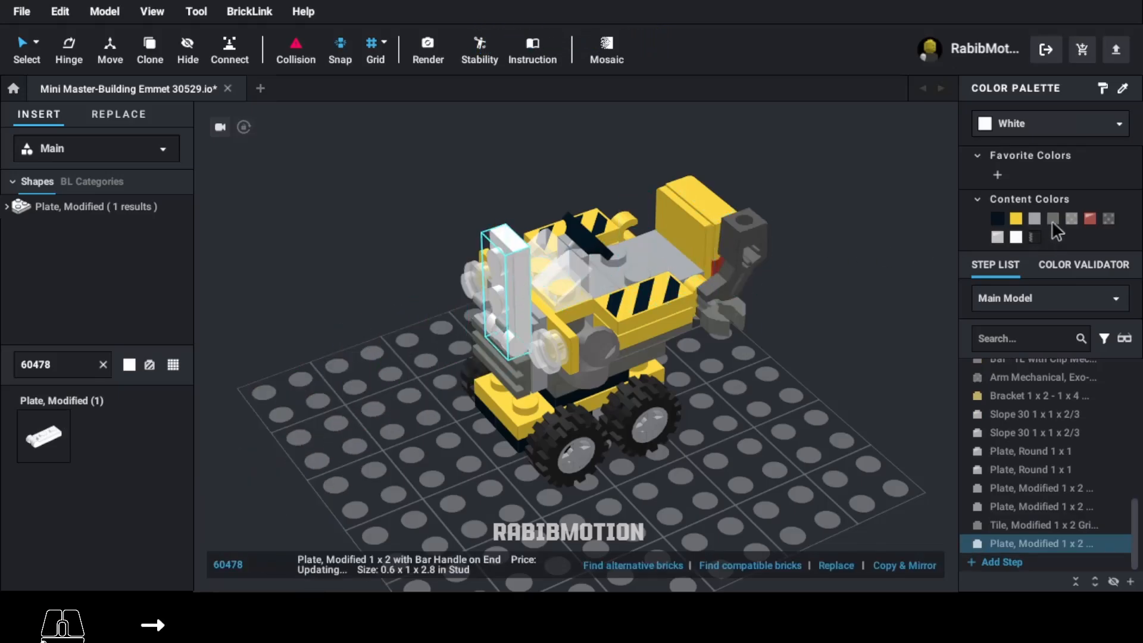
left_click(1052, 220)
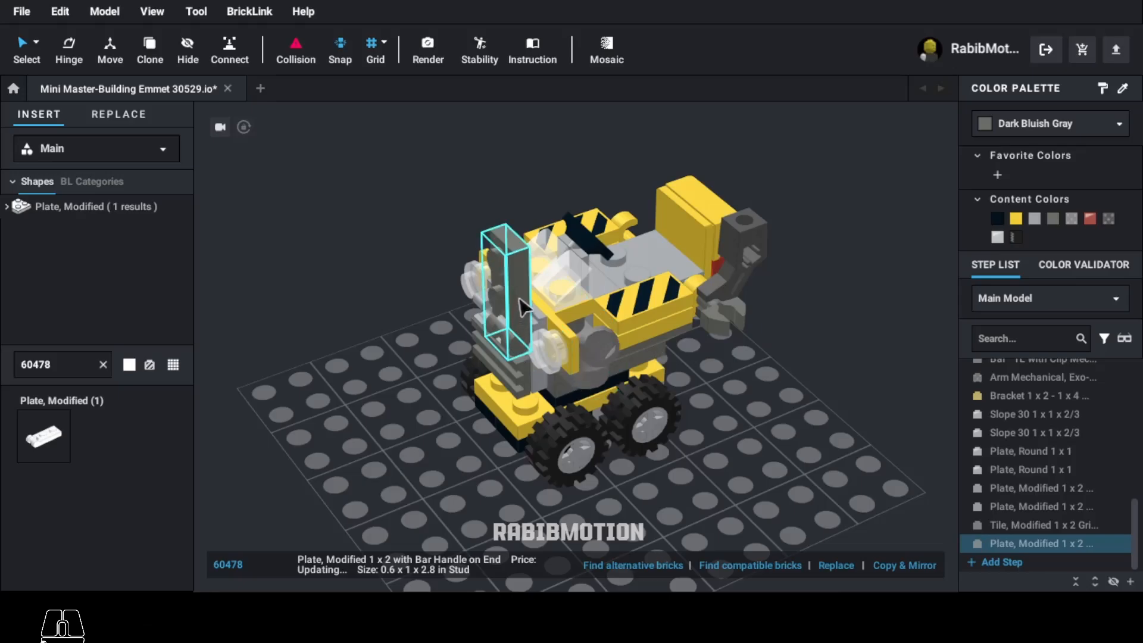
Clone the bar handle plate, flip it so the handle points up, and attach it behind the first one
key("c")
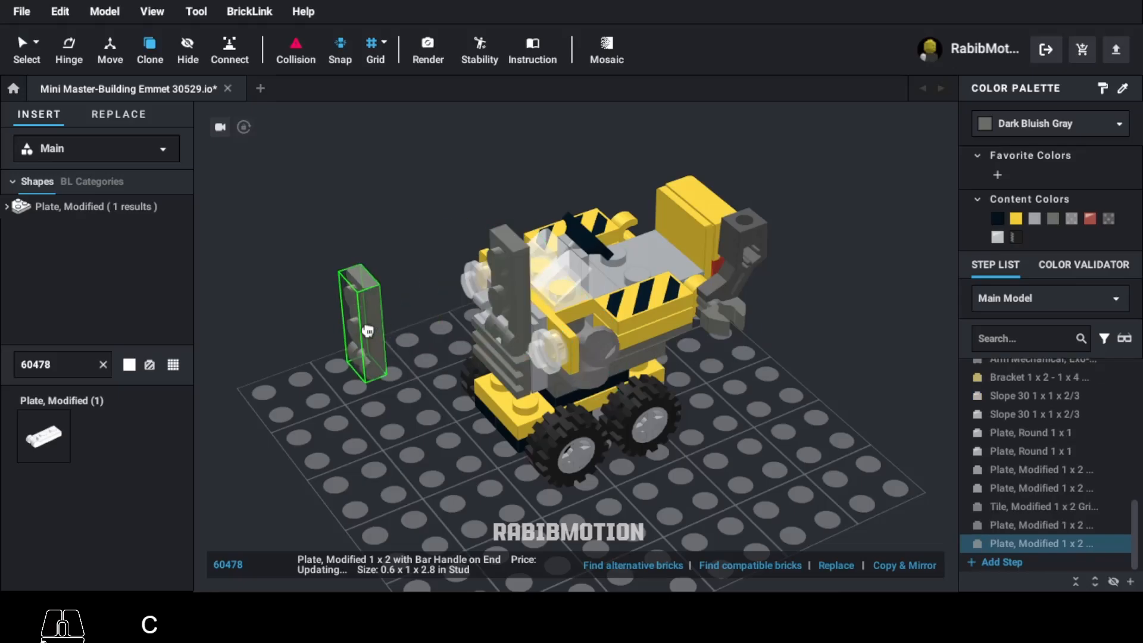
key("Down")
key("Down")
left_click(522, 260)
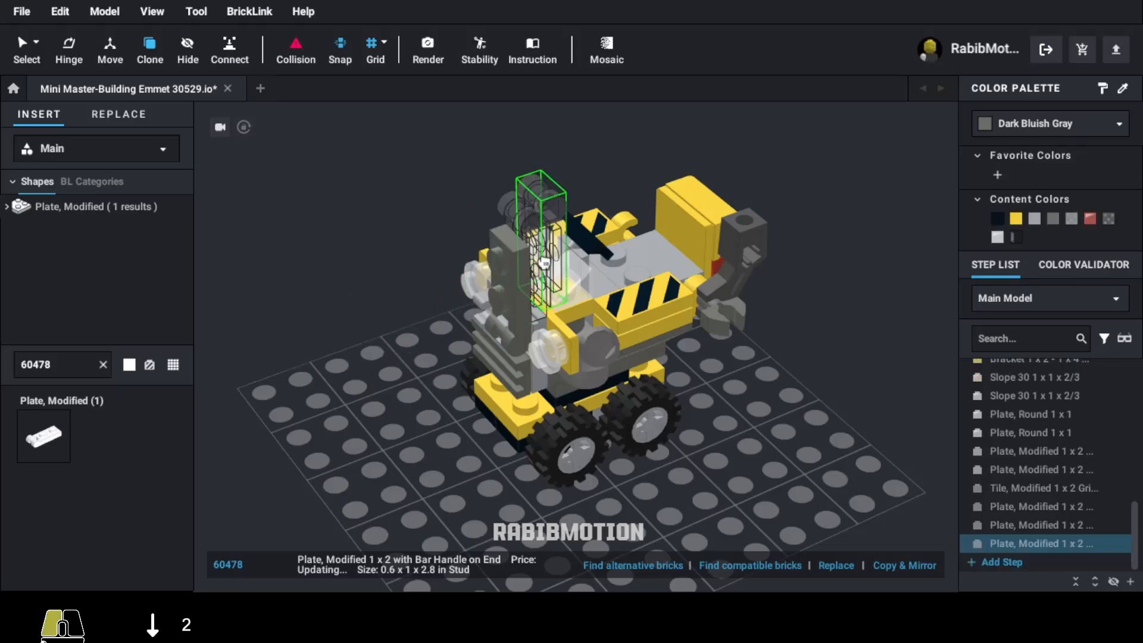
key("Escape")
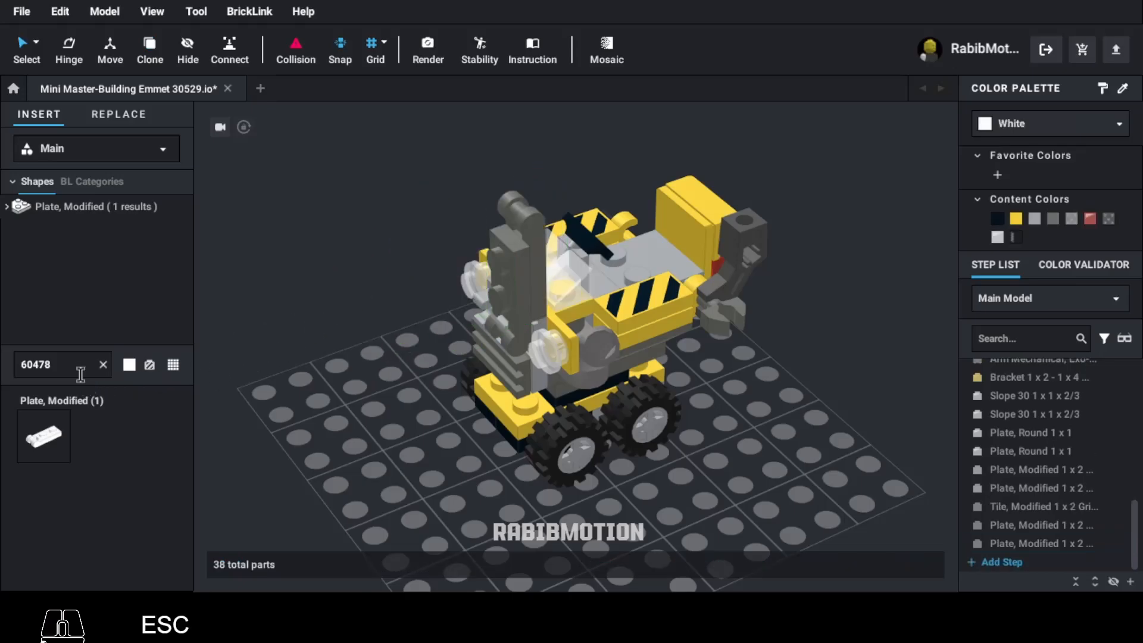
Clone the rear mechanical arm and attach the copy to the handle atop the front upright plates
left_click(745, 280)
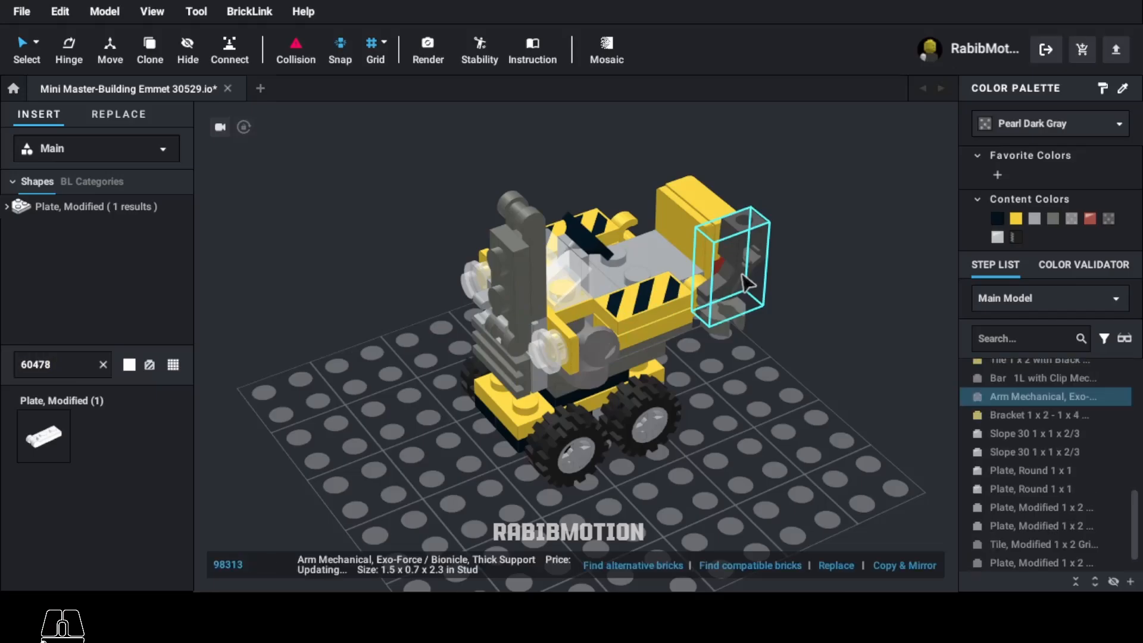
key("c")
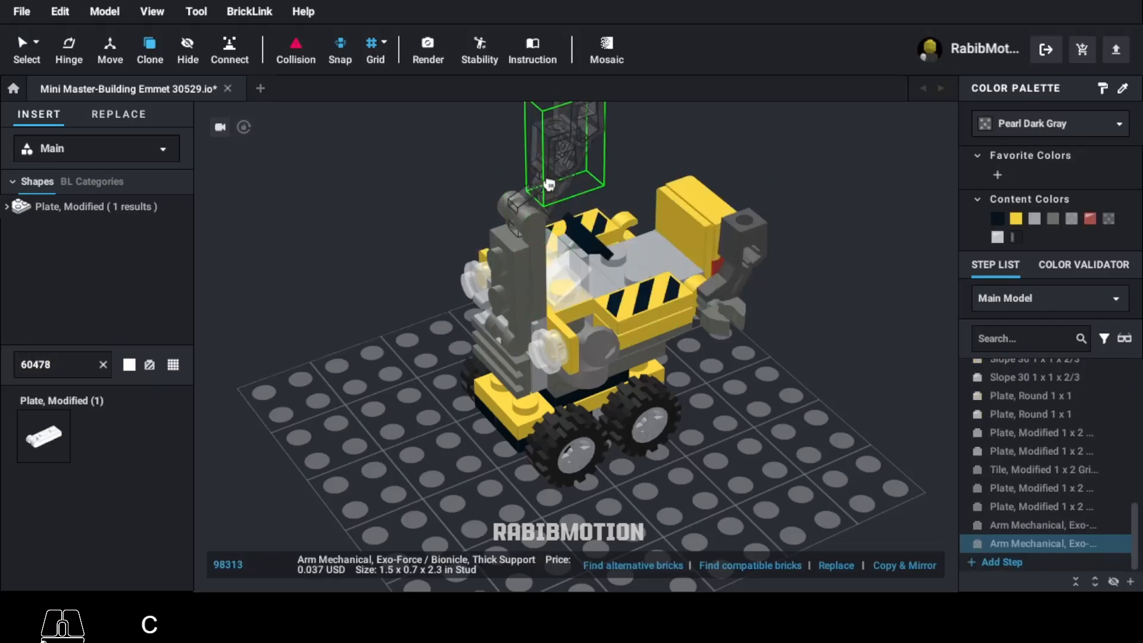
left_click(549, 184)
key("Escape")
Clone the mechanical claw bar, rotate it upright and fit it on top of the front mechanical arm
middle_click_drag(681, 410, 676, 431)
left_click(718, 357)
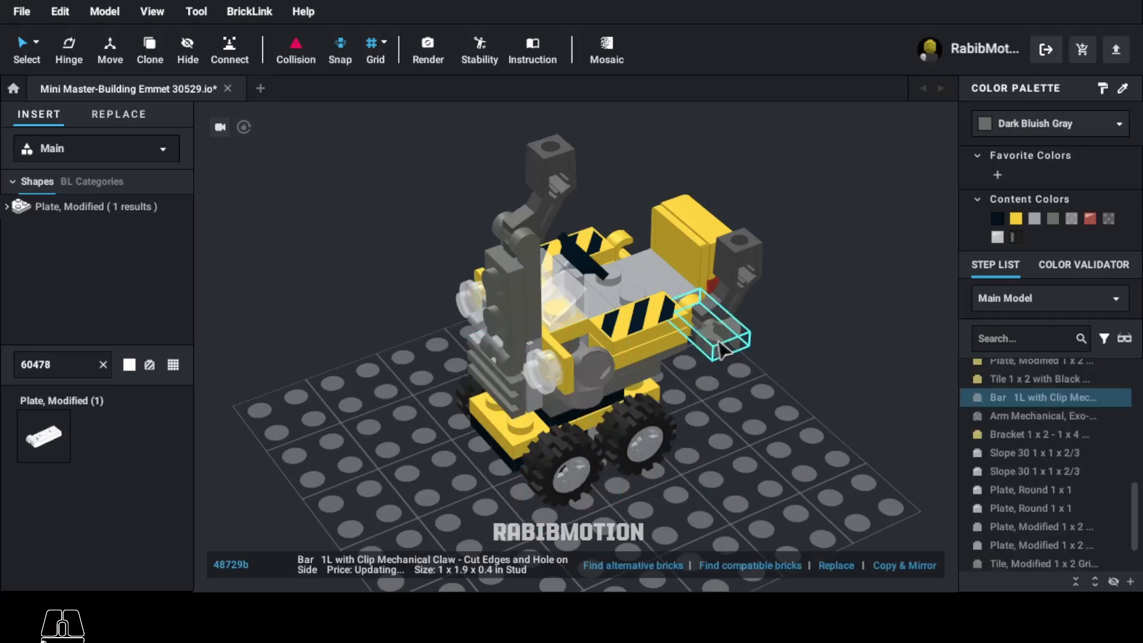
key("c")
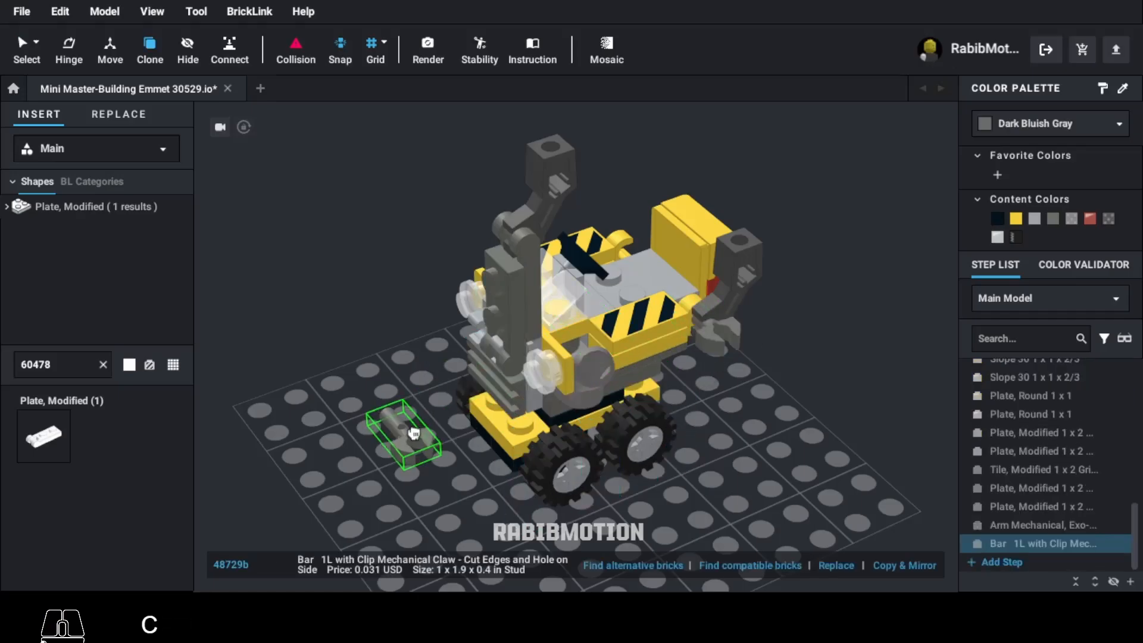
key("Up")
key("Right")
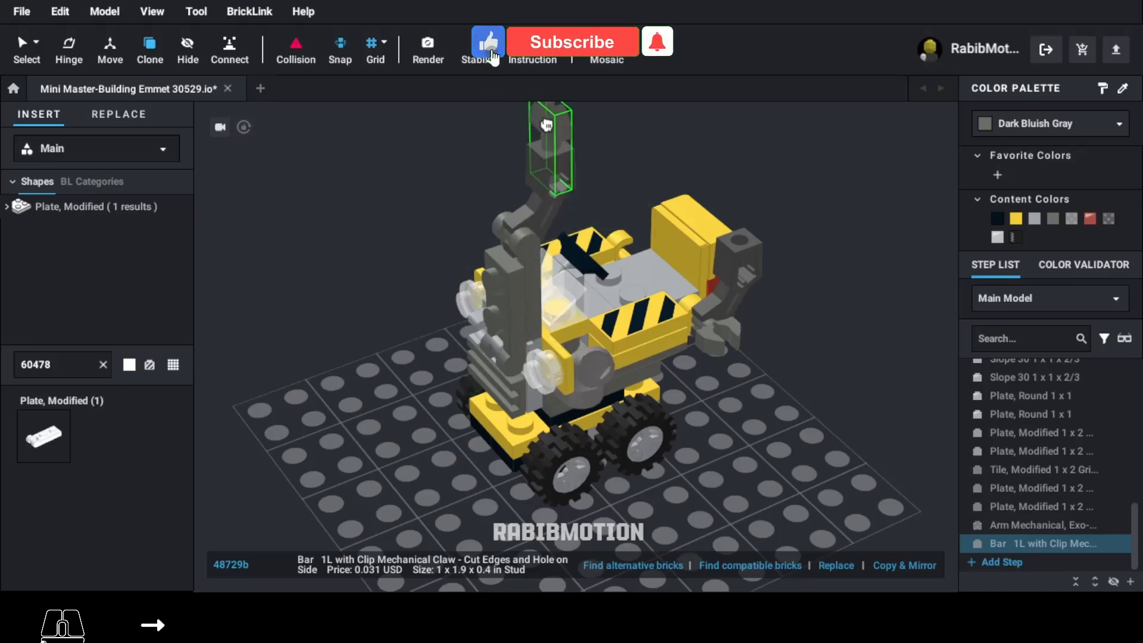
key("Escape")
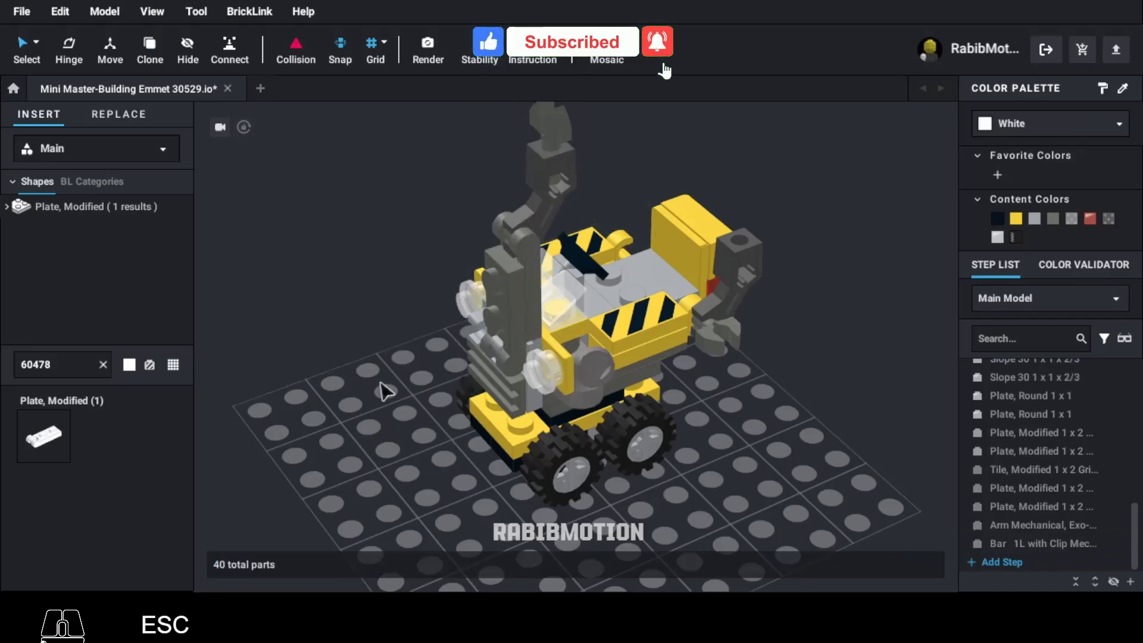
Rotate the front mechanical arm together with its claw forward about the upper handle to 340°
left_click(536, 230)
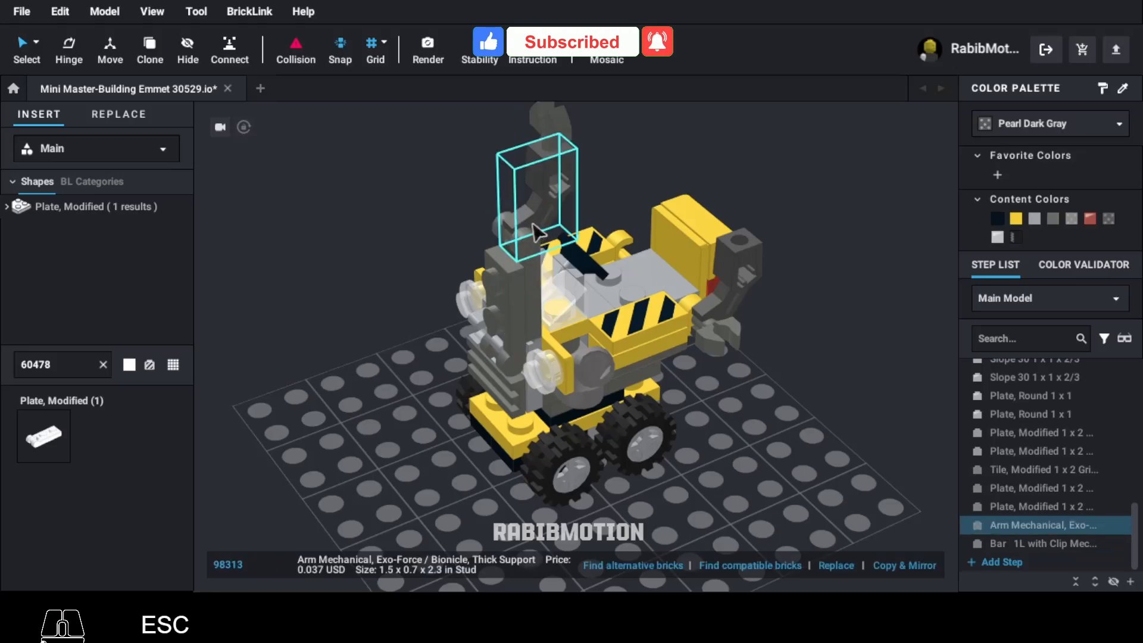
key("r")
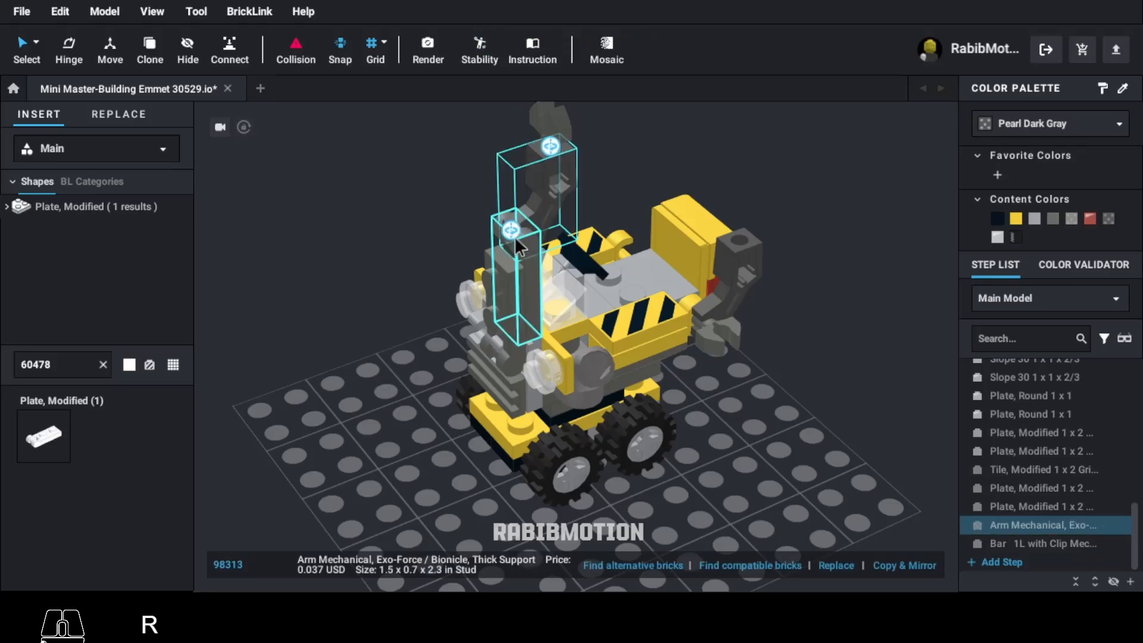
left_click(565, 298, "ctrl")
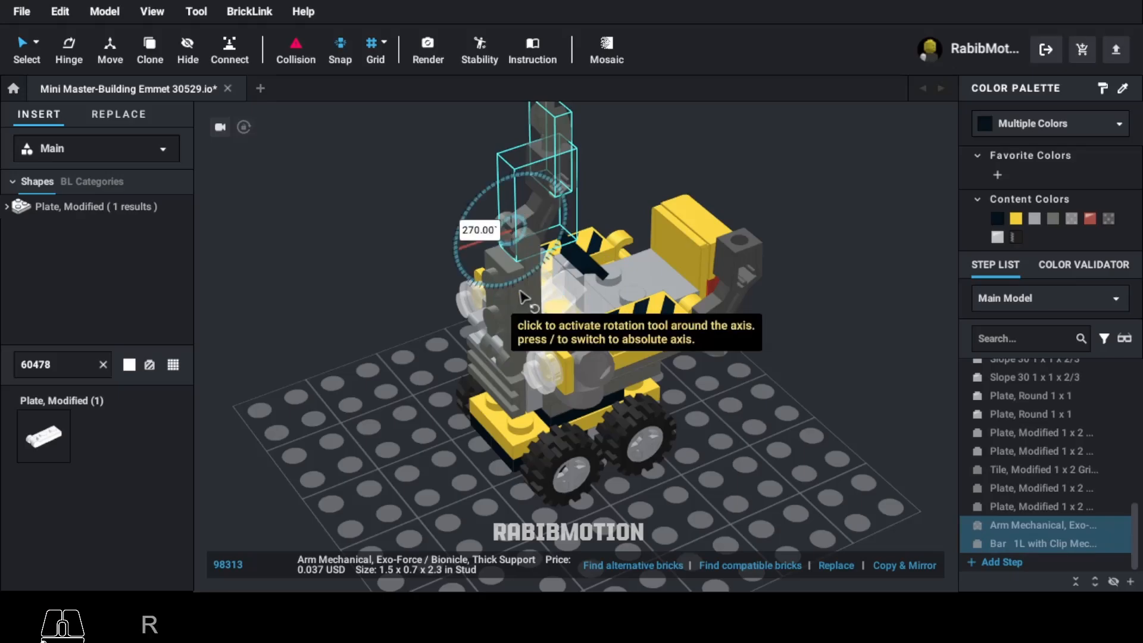
key("Left")
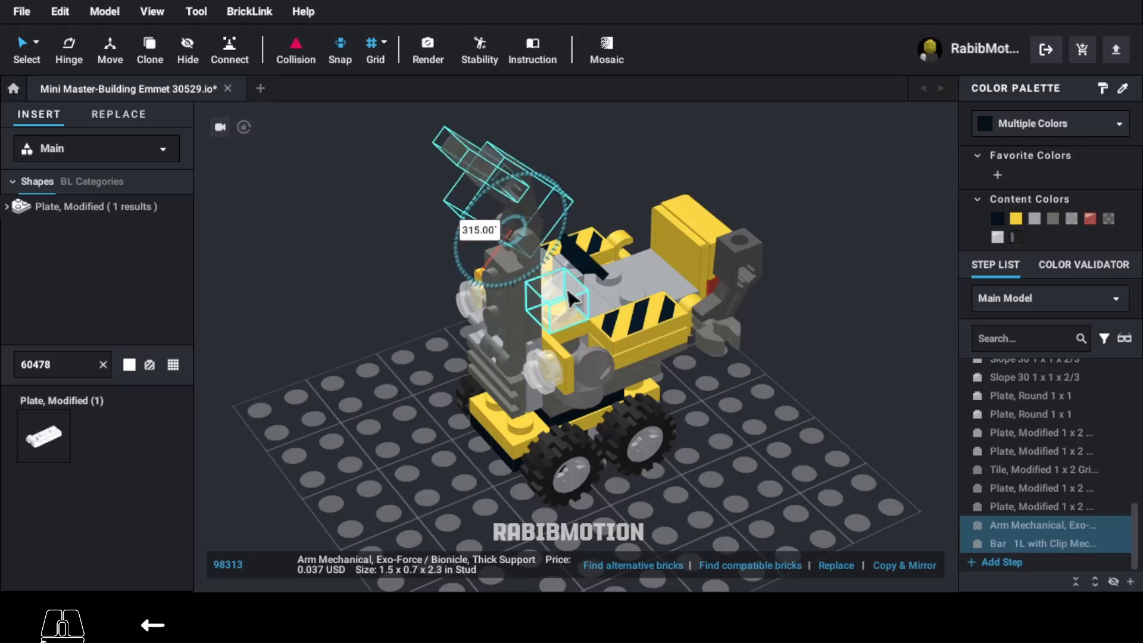
key("shift+Left")
key("shift+Left")
key("shift+Left")
key("shift+Left")
key("shift+Left")
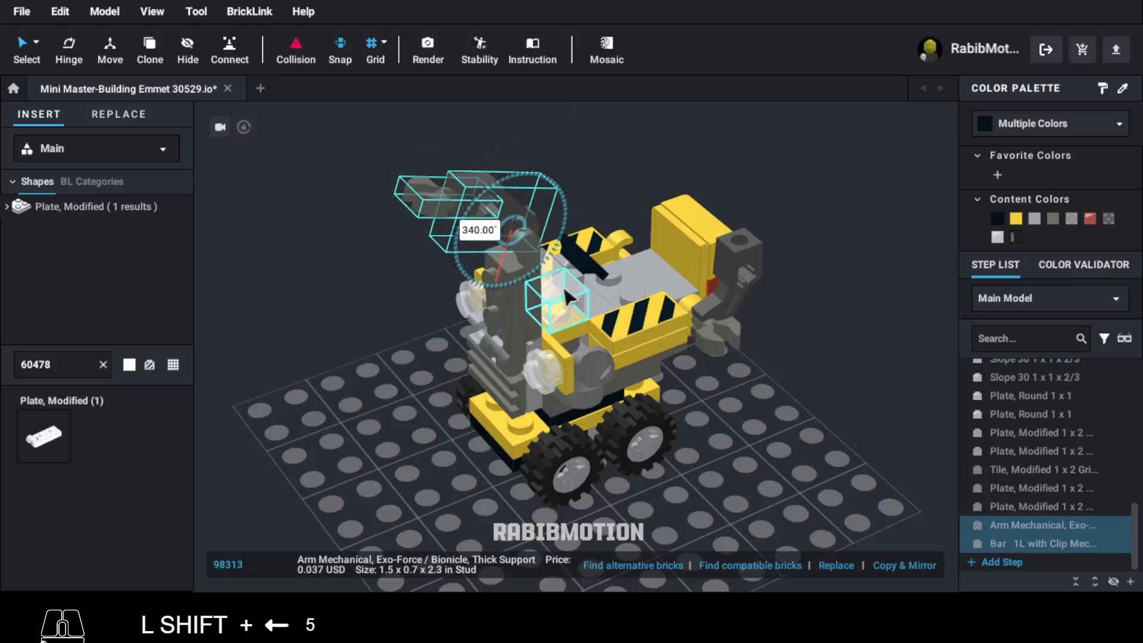
Rotate the two front bar handle plates with the attached arm and claw about the lower clip joint to 235°
left_click(517, 351)
left_click(521, 226, "ctrl")
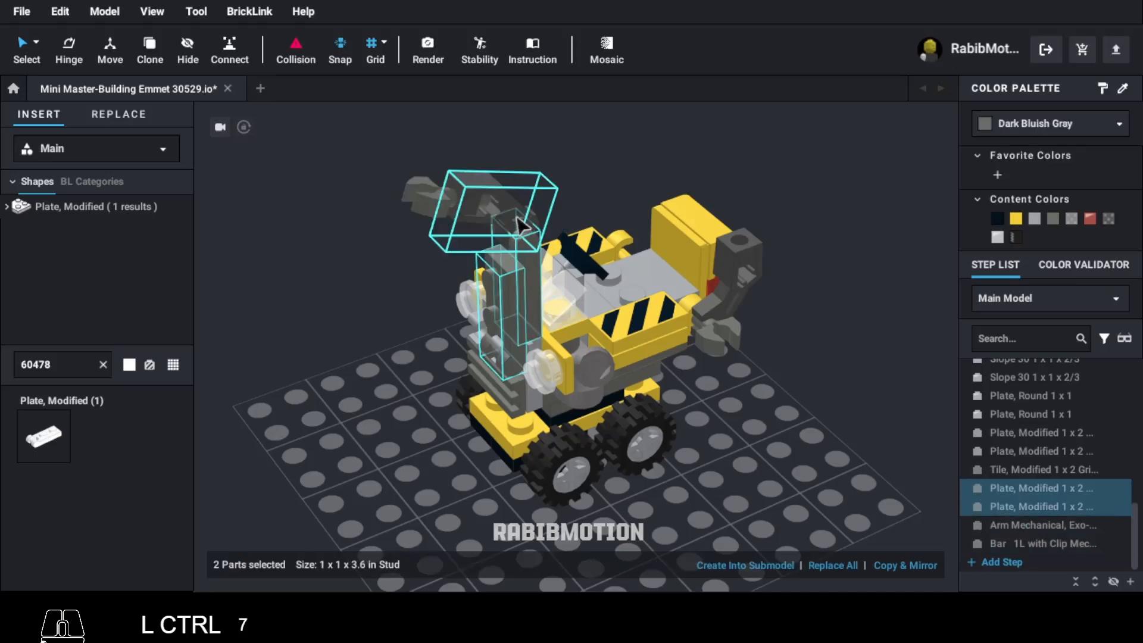
left_click(515, 223, "ctrl")
left_click(464, 217, "ctrl")
key("r")
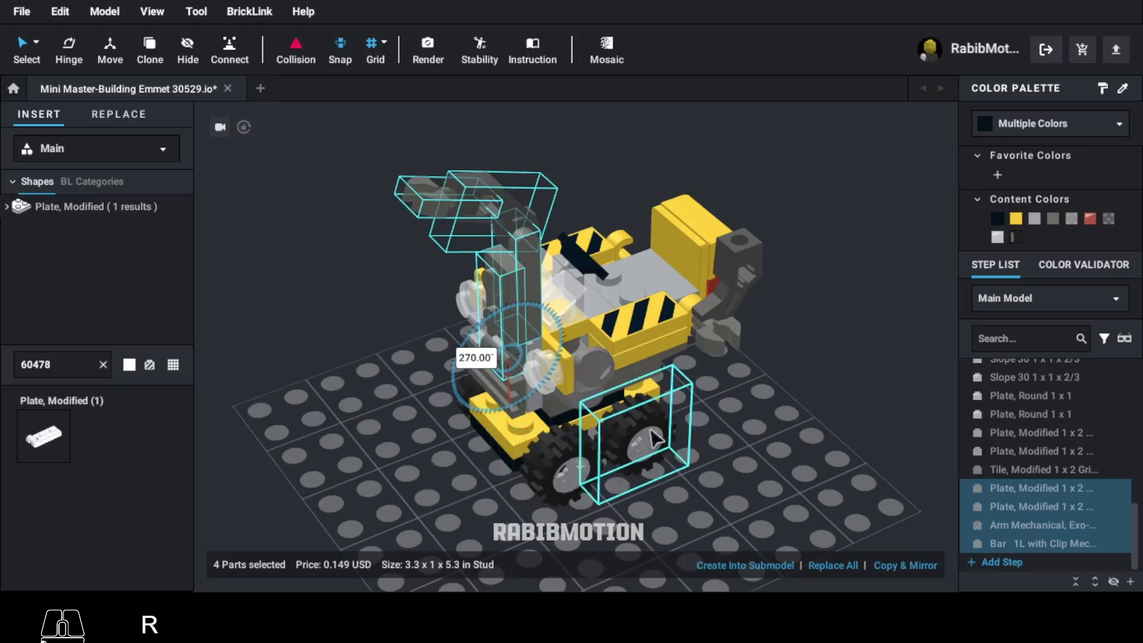
key("Left")
key("Right")
key("Right")
key("Right")
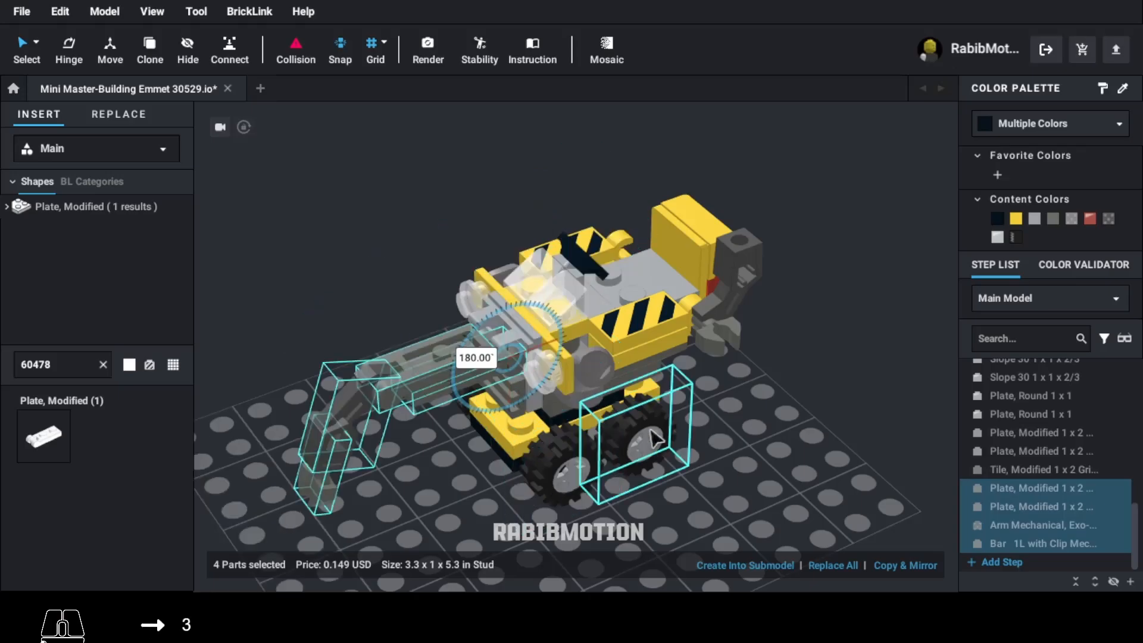
key("Left")
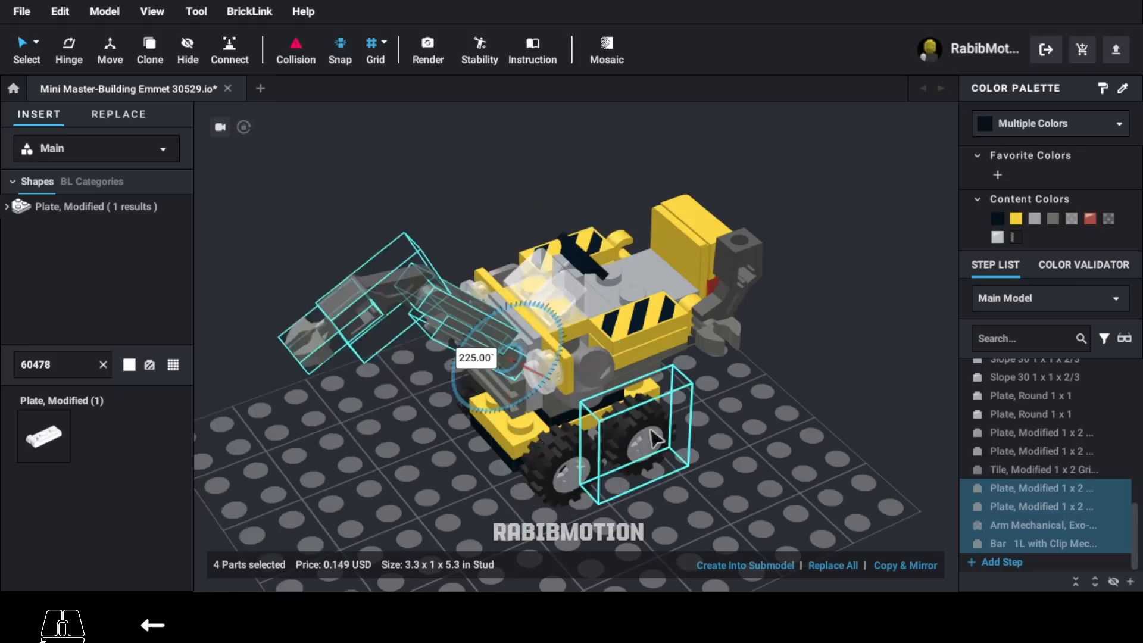
key("shift+Left")
key("shift+Left")
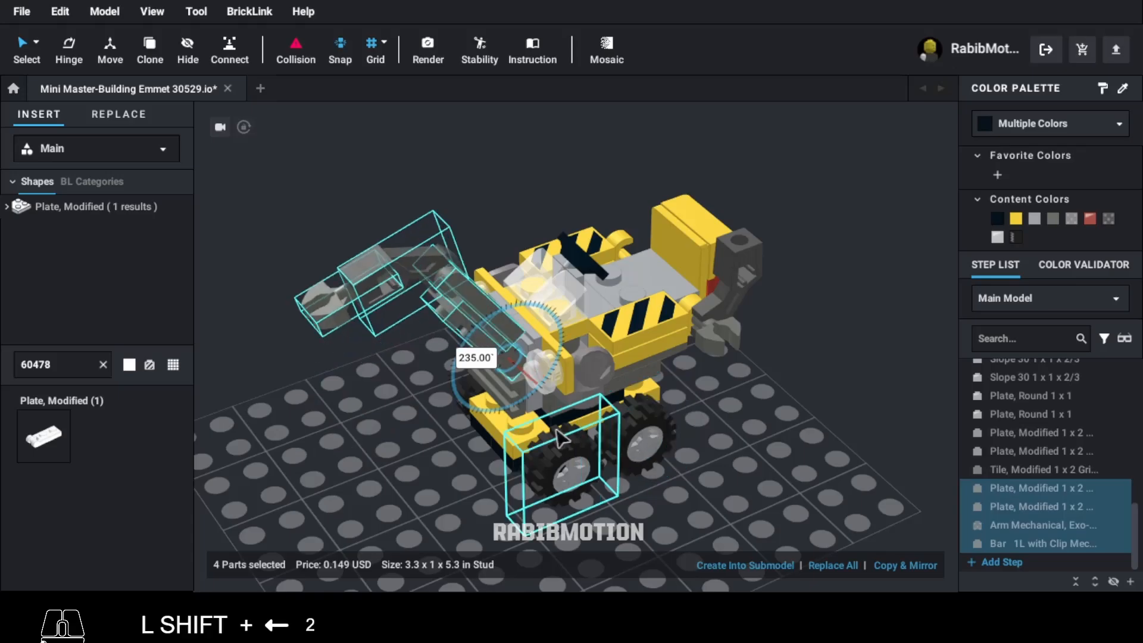
Bend the front mechanical arm and its claw downward about the handle to 30°
left_click(391, 479)
left_click(430, 284)
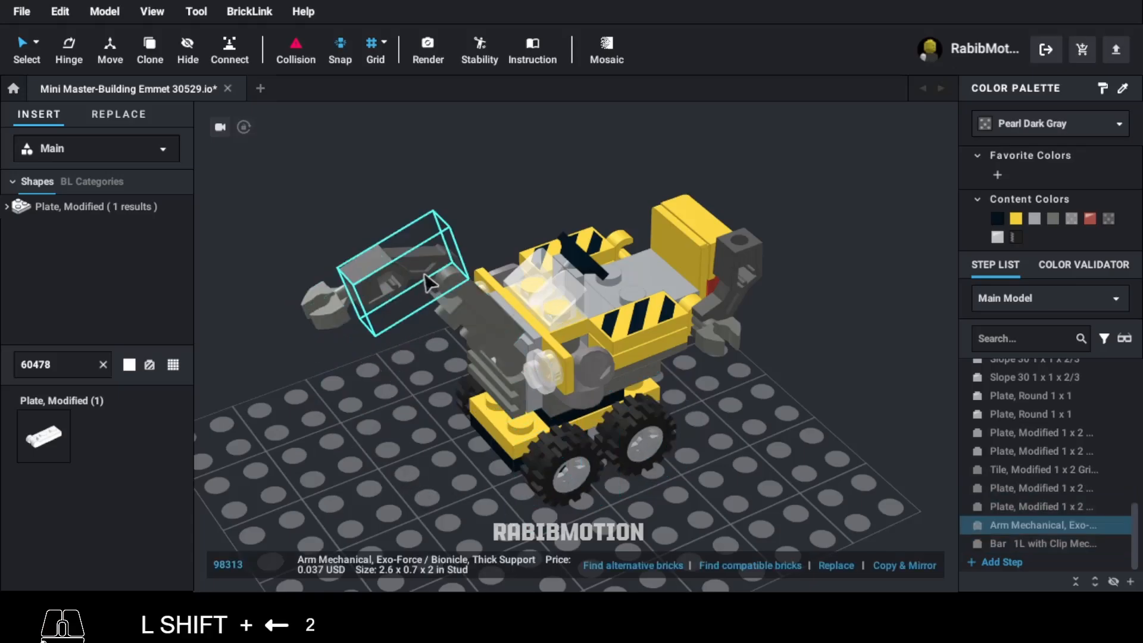
left_click(479, 336, "ctrl")
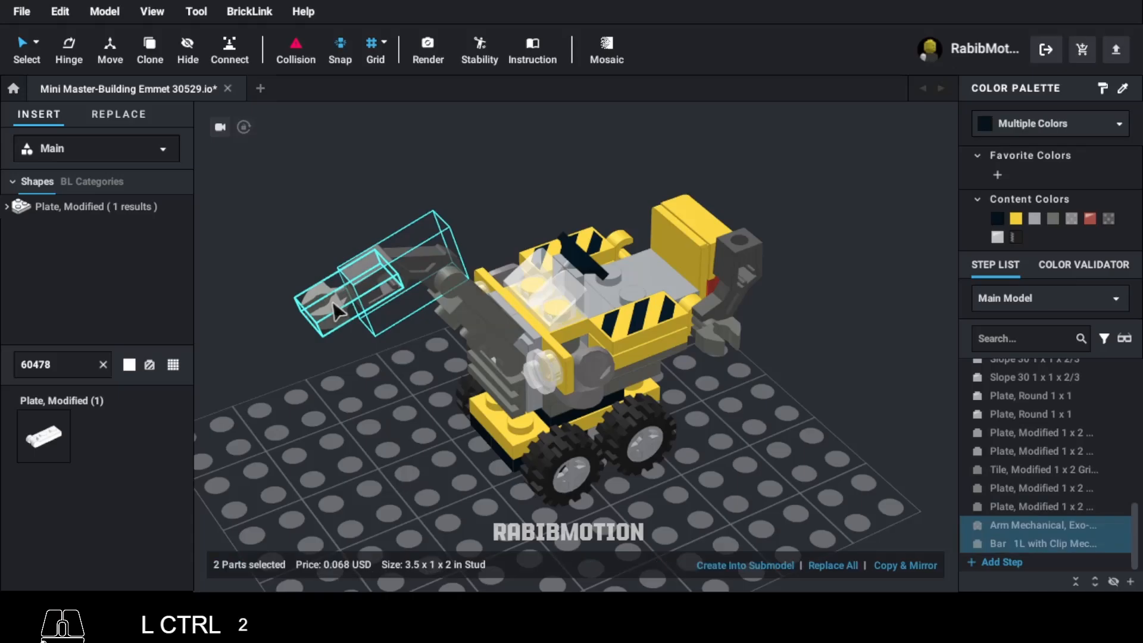
key("r")
left_click_drag(479, 337, 517, 322)
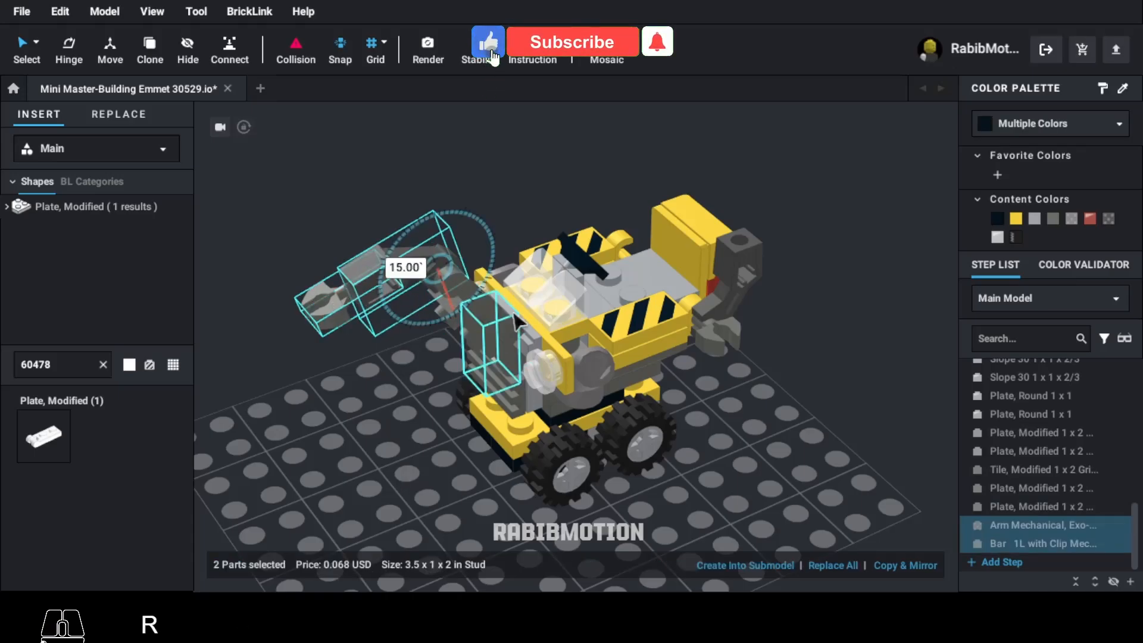
key("shift+Left")
key("shift+Left")
key("shift+Left")
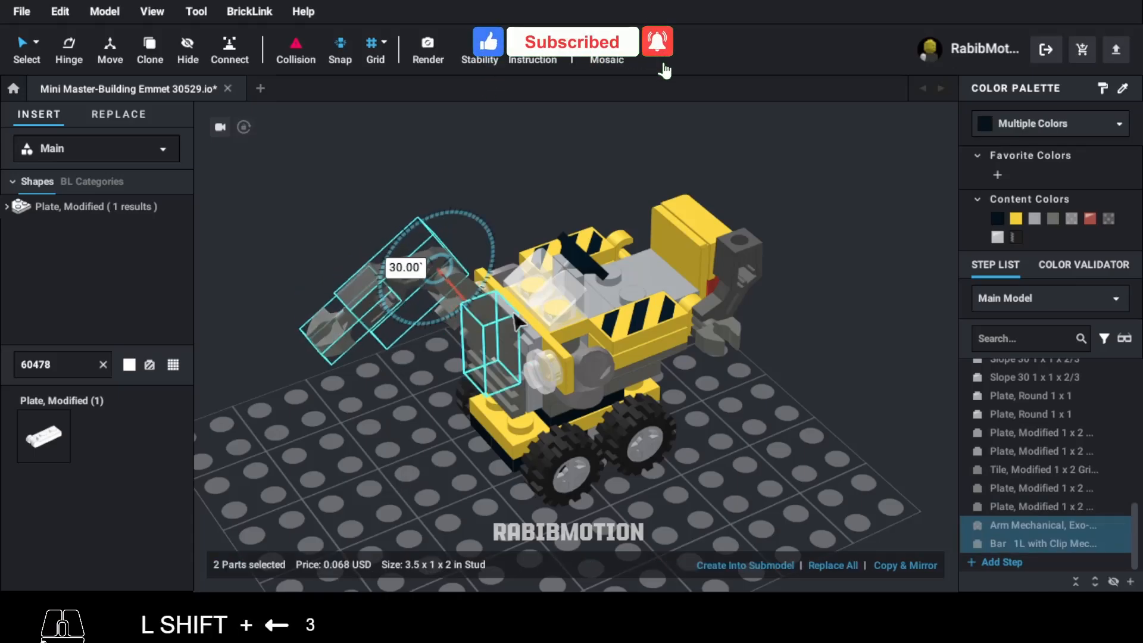
left_click(421, 417)
Search the parts for "emmet", place the minifigure legs with the EMMET name tag in front of the vehicle and turn them to face forward
scroll(411, 417, "down", 2)
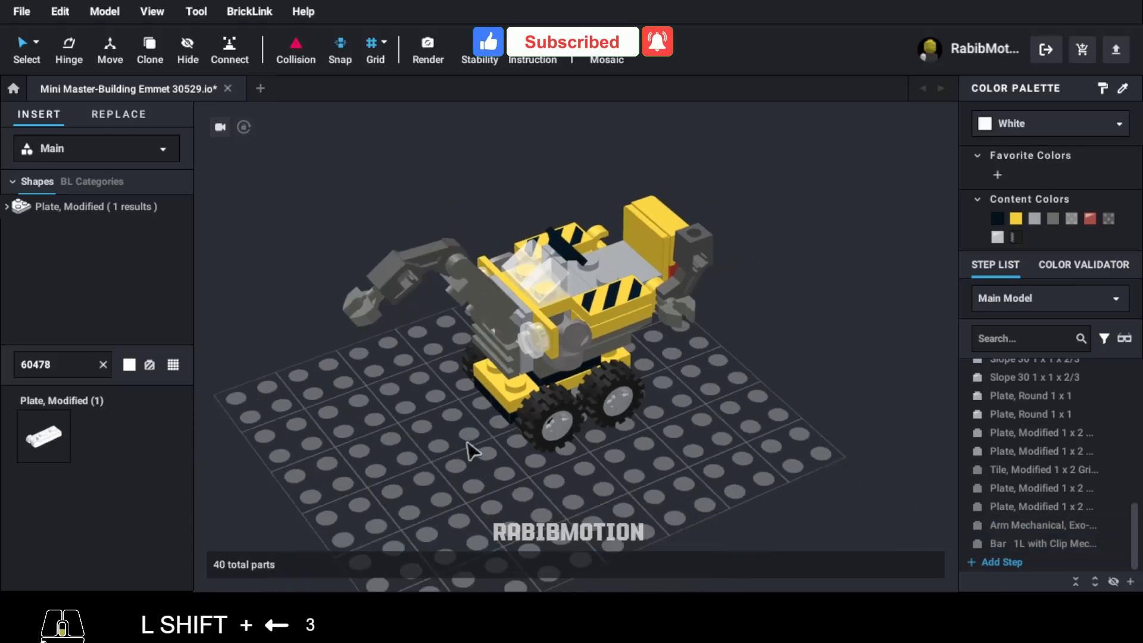
scroll(467, 442, "down", 2)
right_click_drag(492, 484, 496, 470)
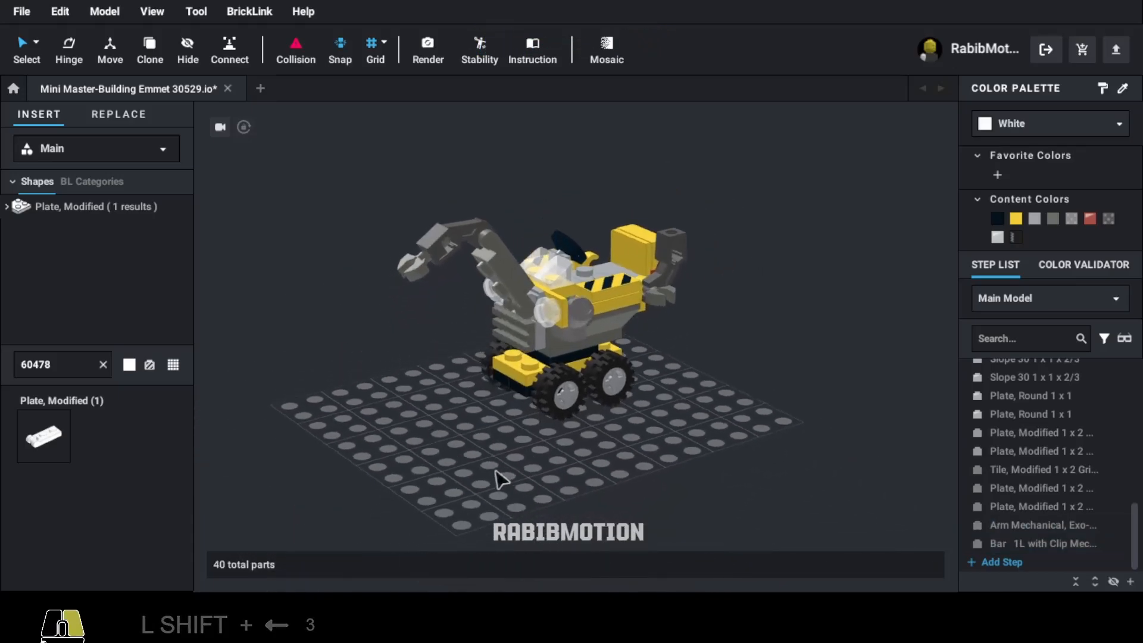
middle_click_drag(500, 477, 487, 486)
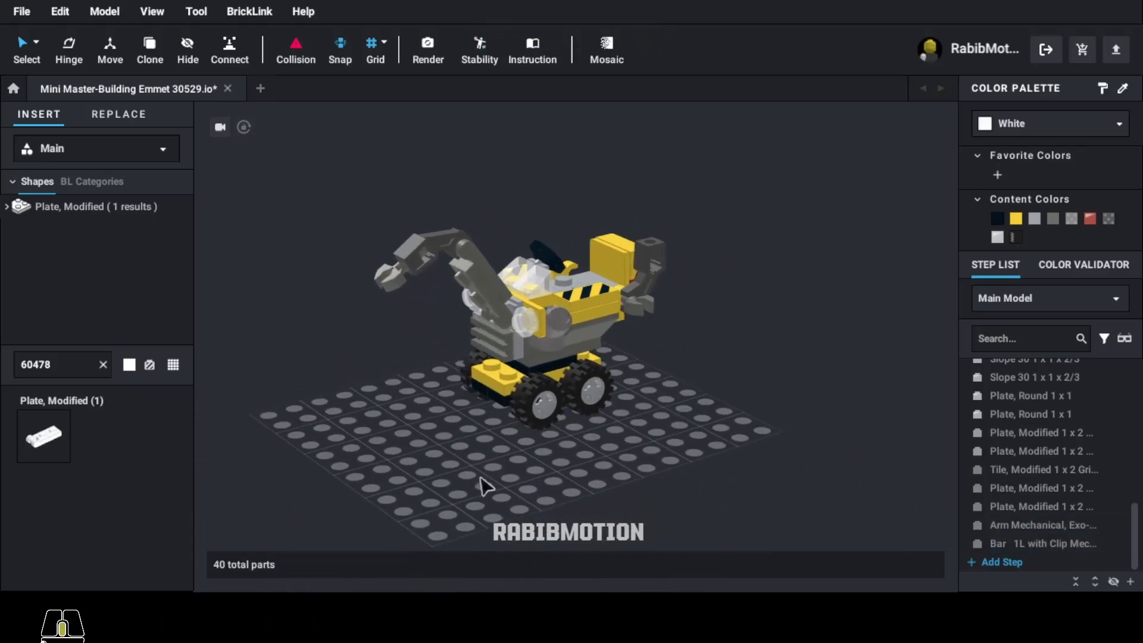
left_click(89, 368)
type("emmet")
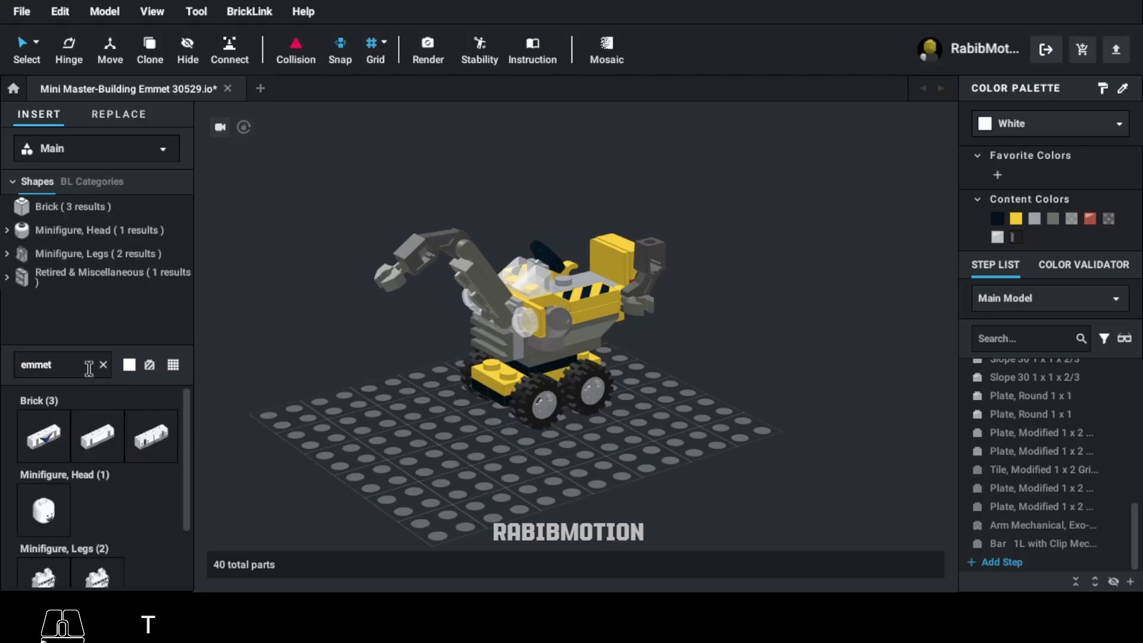
scroll(126, 505, "down", 2)
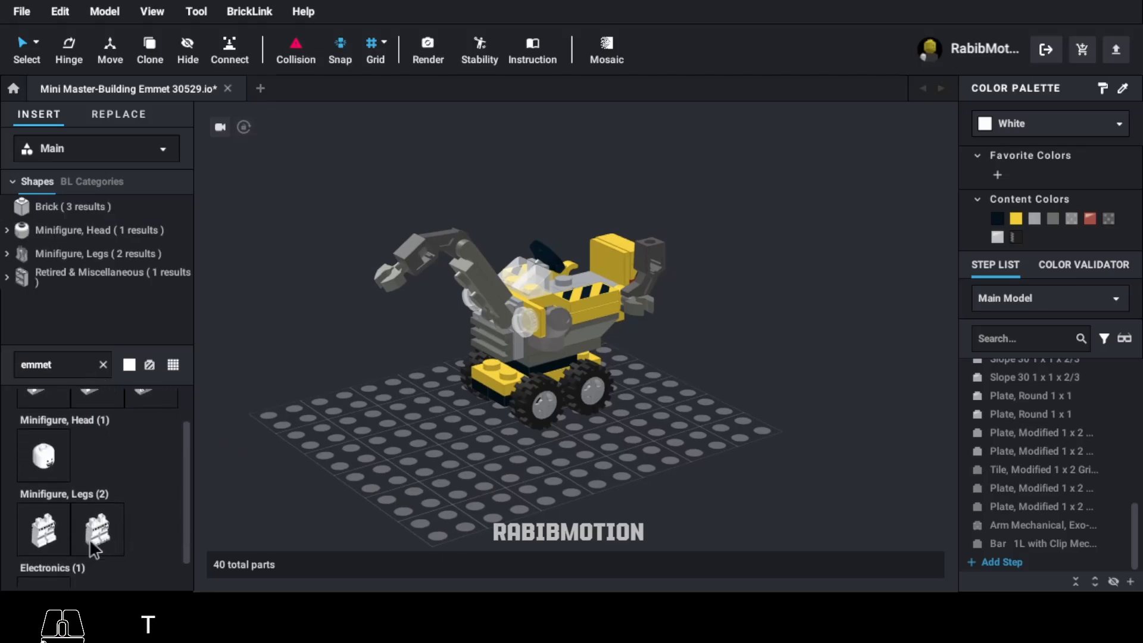
left_click_drag(106, 533, 543, 448)
key("Left")
key("Left")
Color the minifigure legs Orange
left_click(1062, 128)
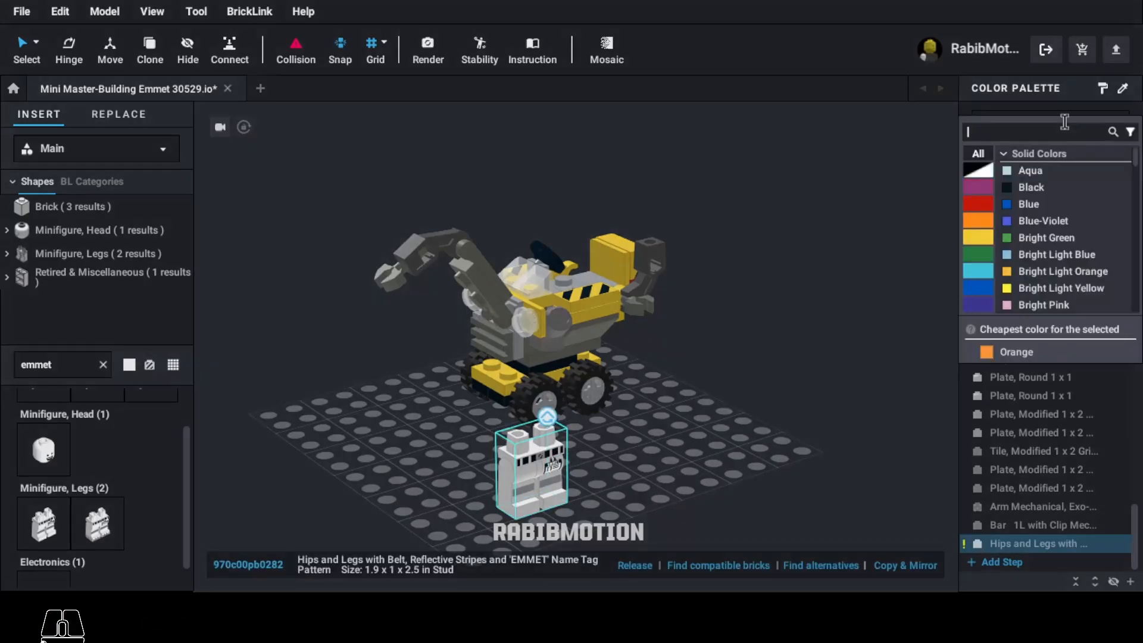
type("orange")
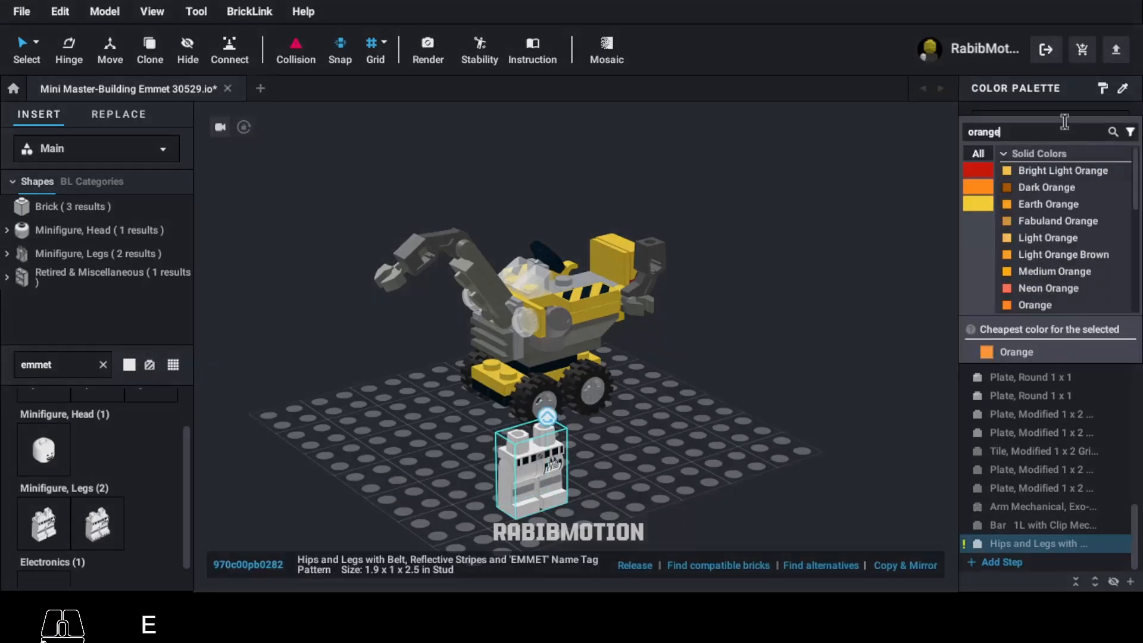
left_click(1031, 302)
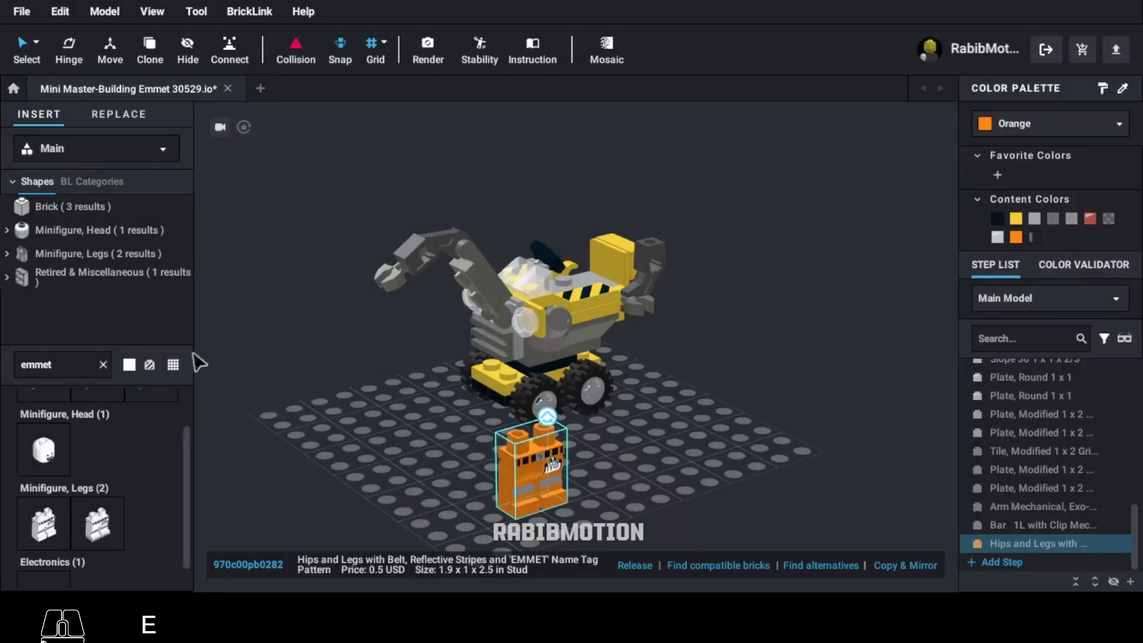
Search for "crossed strip", attach the safety vest torso on top of the legs and color it Orange
left_click(84, 360)
type("cro")
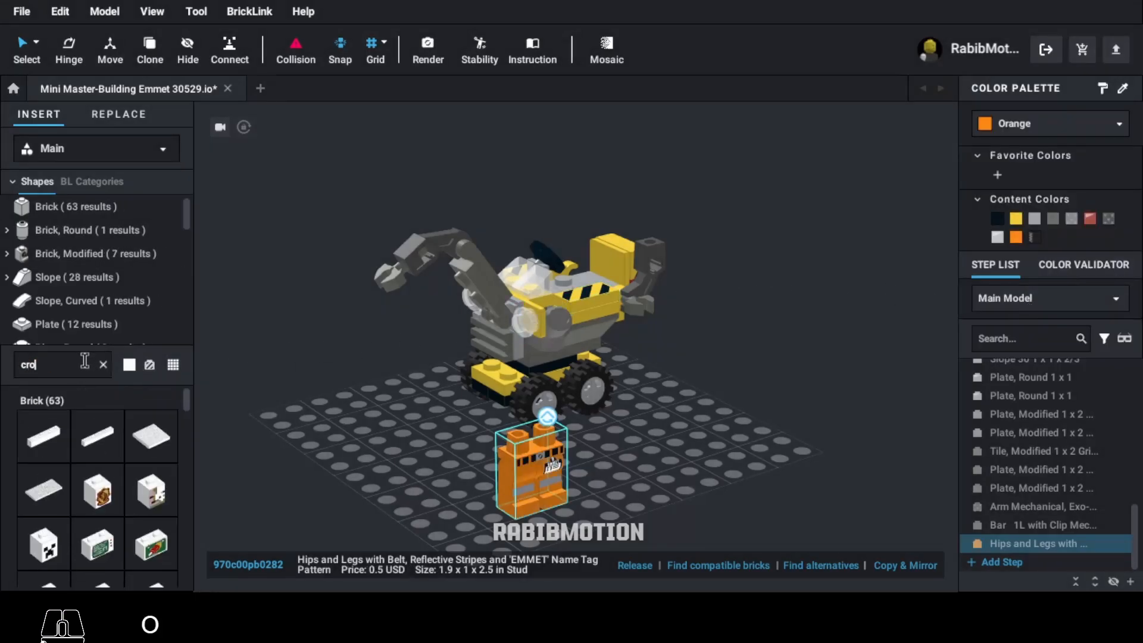
type("ssed strip")
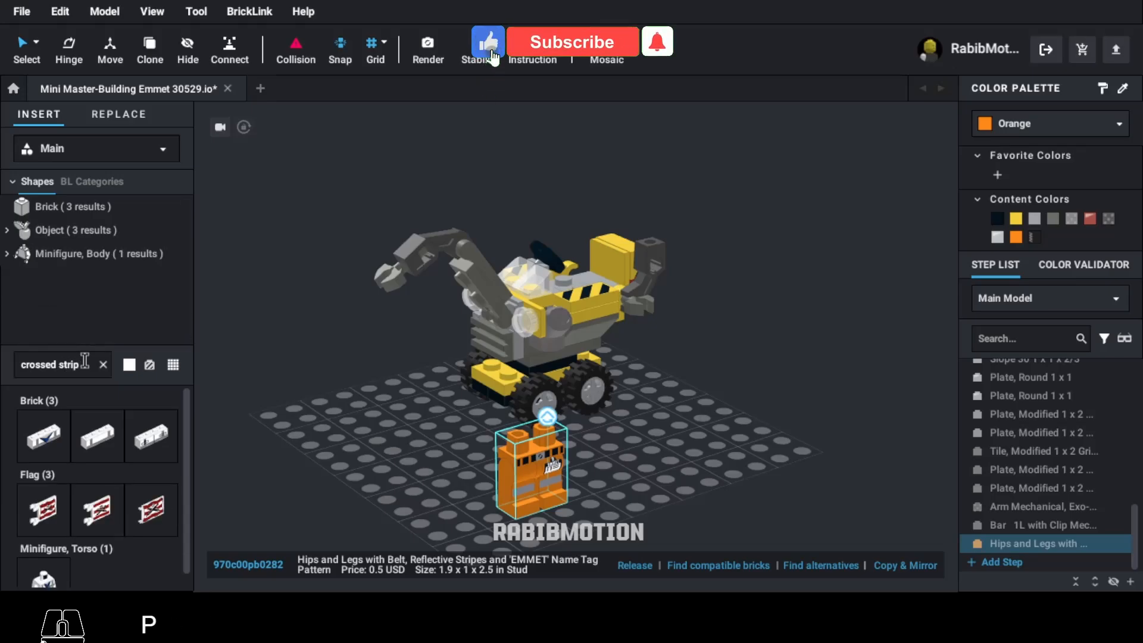
scroll(110, 487, "down", 1)
left_click_drag(62, 571, 559, 415)
left_click(1018, 239)
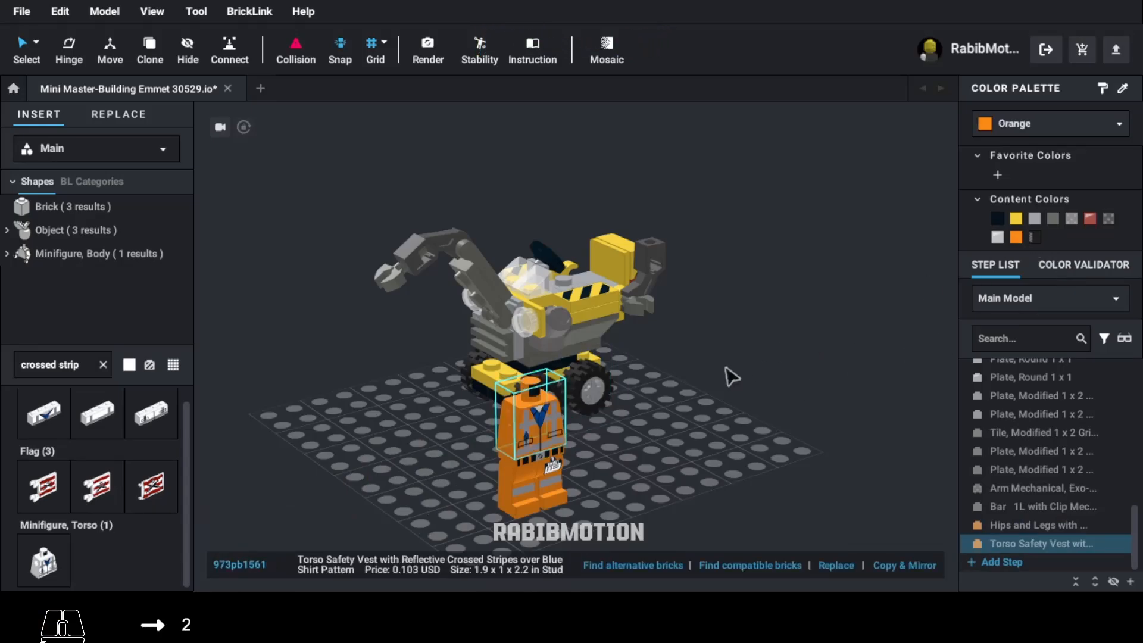
Search the parts for 981 with decorated parts hidden and find the minifigure body parts
triple_click(95, 368)
type("981")
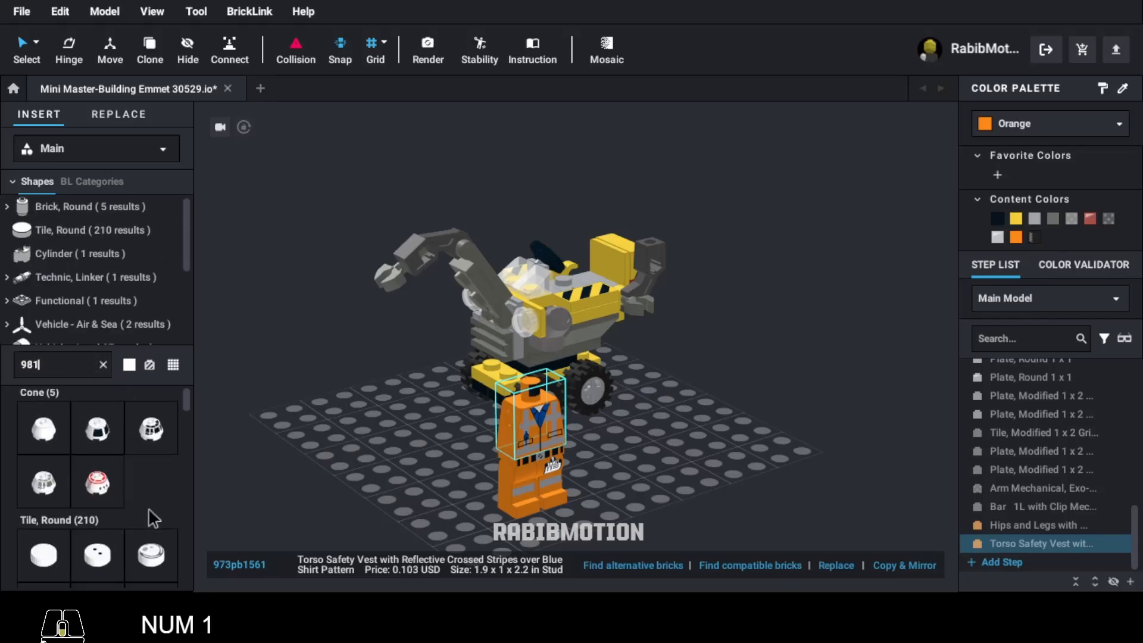
scroll(148, 512, "down", 3)
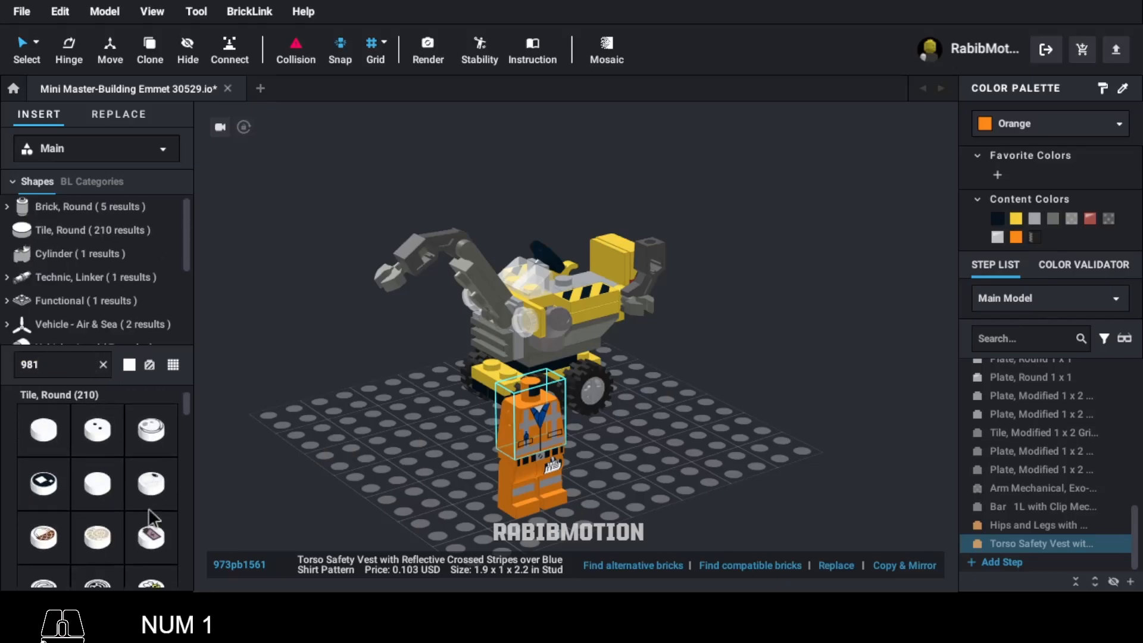
left_click(150, 365)
scroll(114, 528, "down", 6)
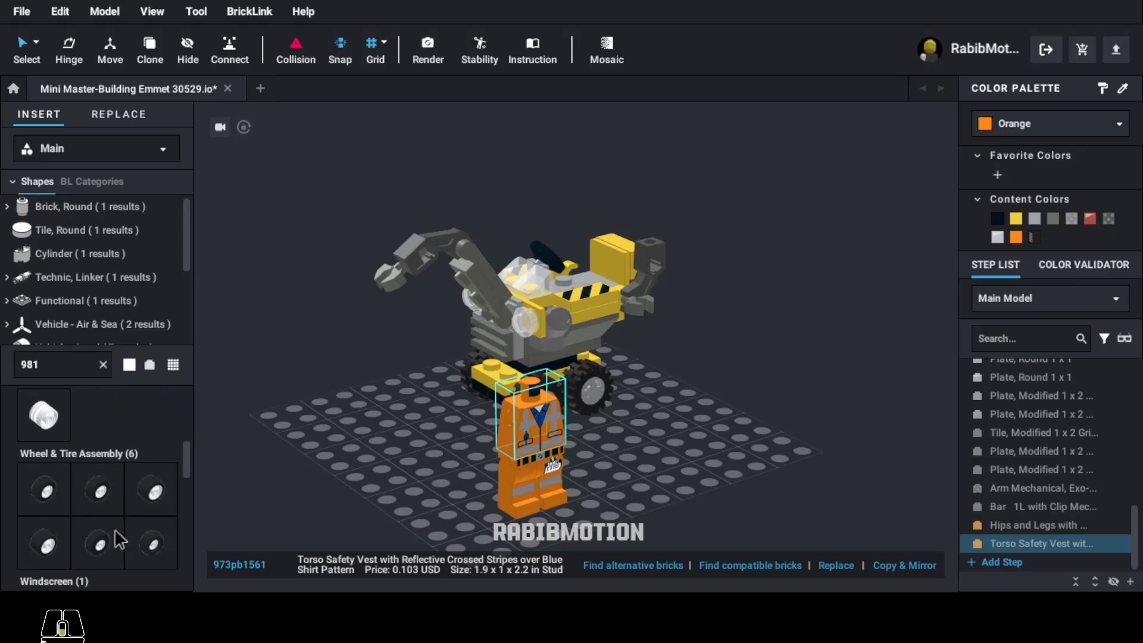
scroll(115, 528, "down", 10)
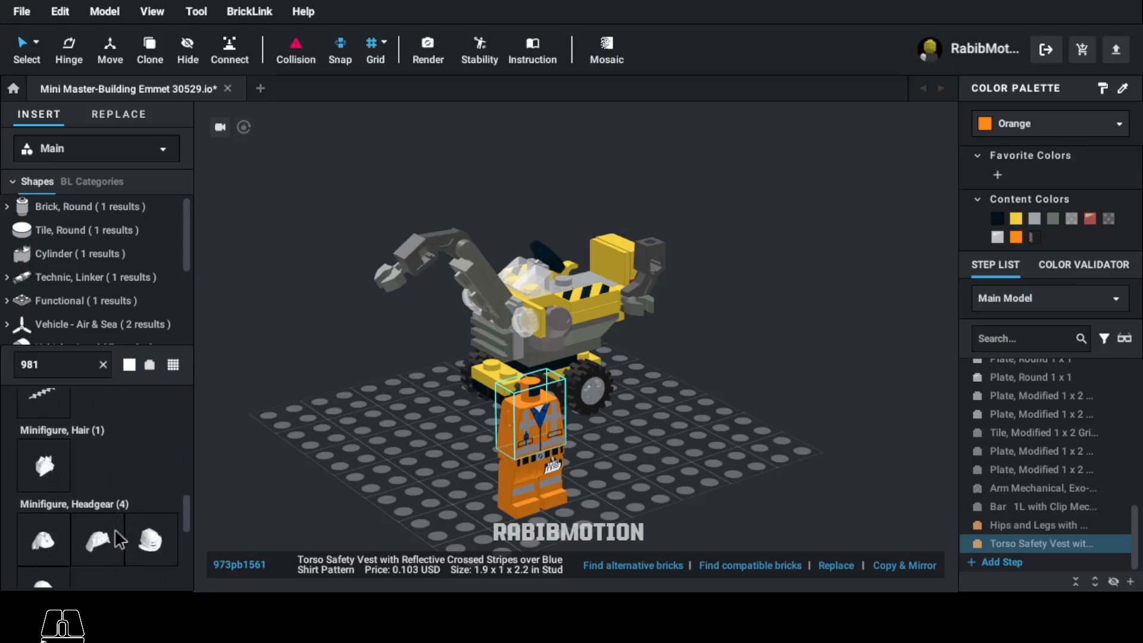
scroll(115, 529, "down", 4)
scroll(114, 529, "down", 1)
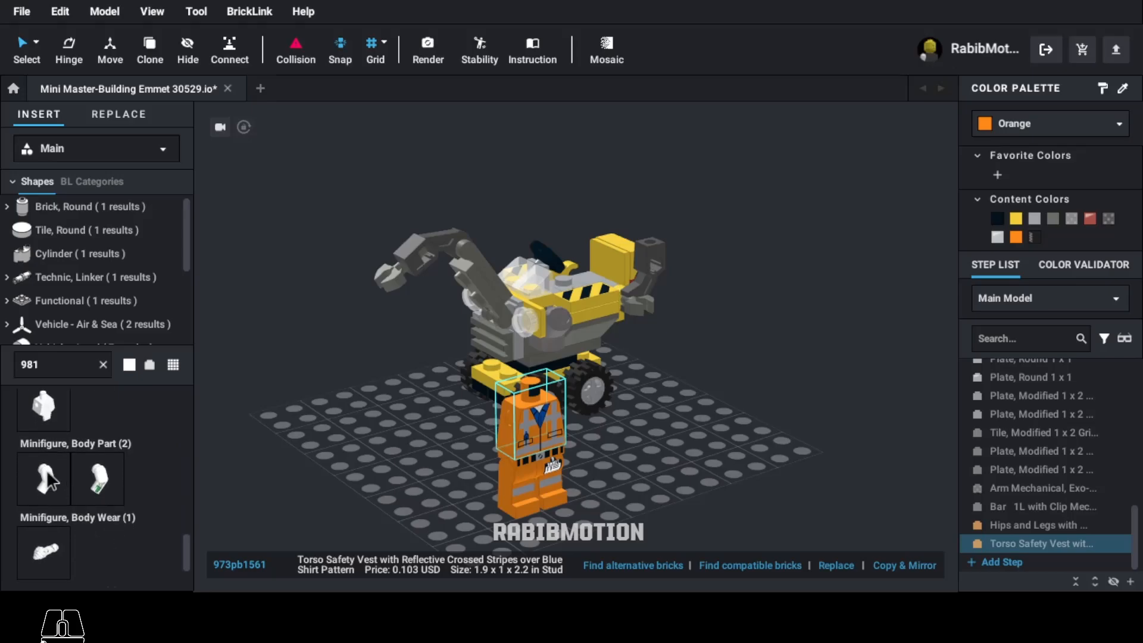
Insert the plain left arm (981), turn it to fit the torso's left shoulder, attach it and color it Blue
left_click_drag(46, 470, 600, 466)
key("Left")
key("Left")
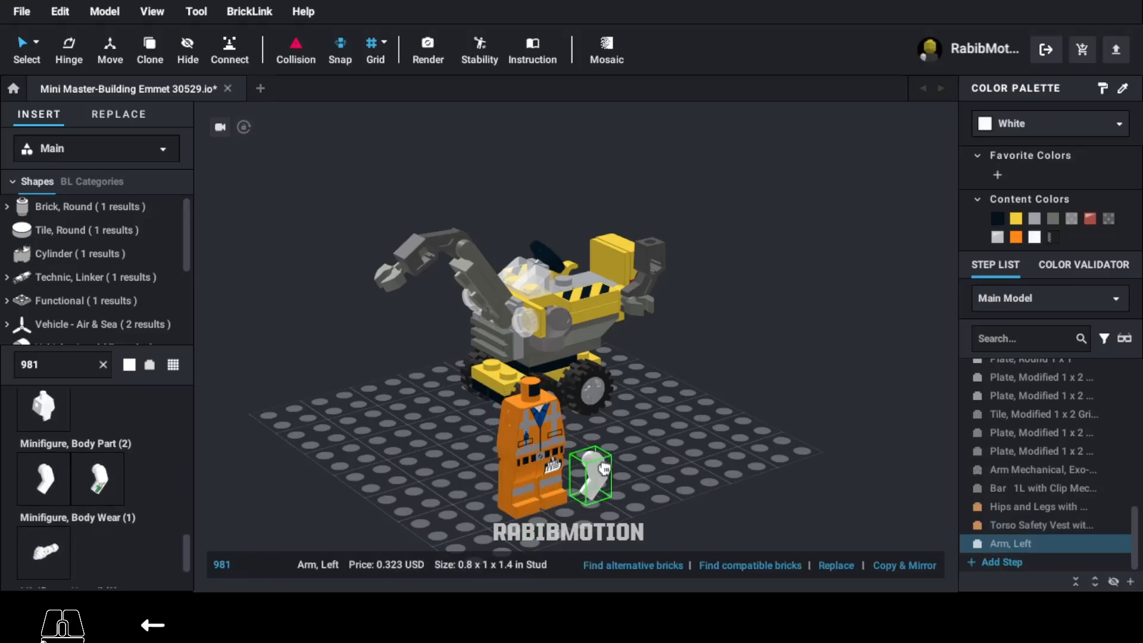
left_click(573, 421)
left_click(575, 424)
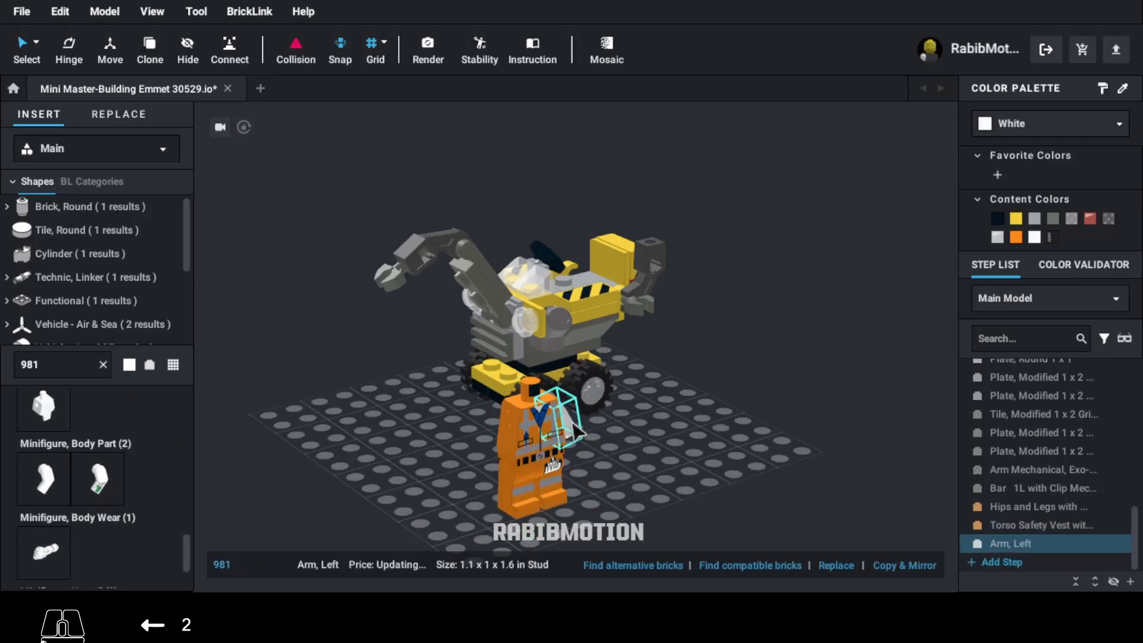
left_click(1059, 128)
left_click(1051, 202)
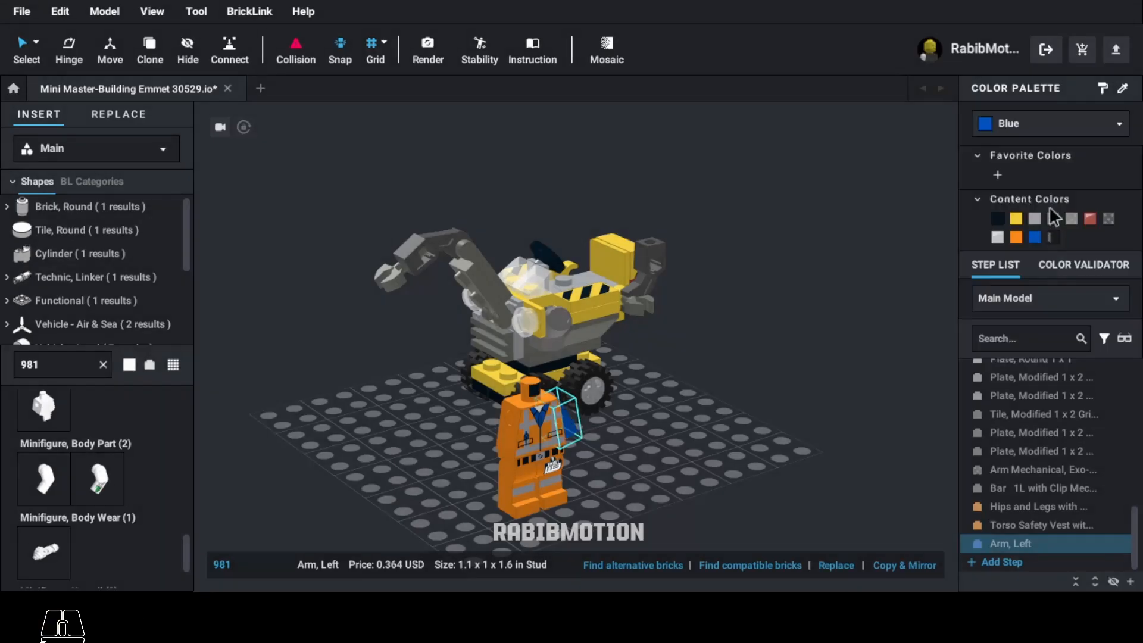
Search the parts for 982 and find the minifigure body parts
left_click(84, 370)
type("9")
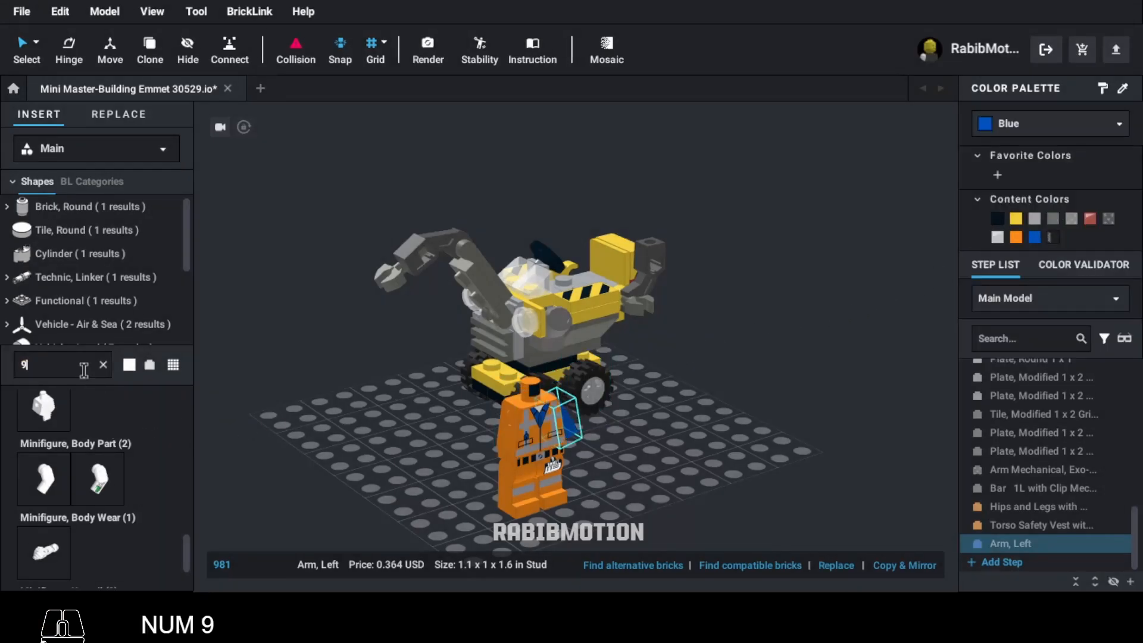
type("82")
scroll(99, 550, "down", 10)
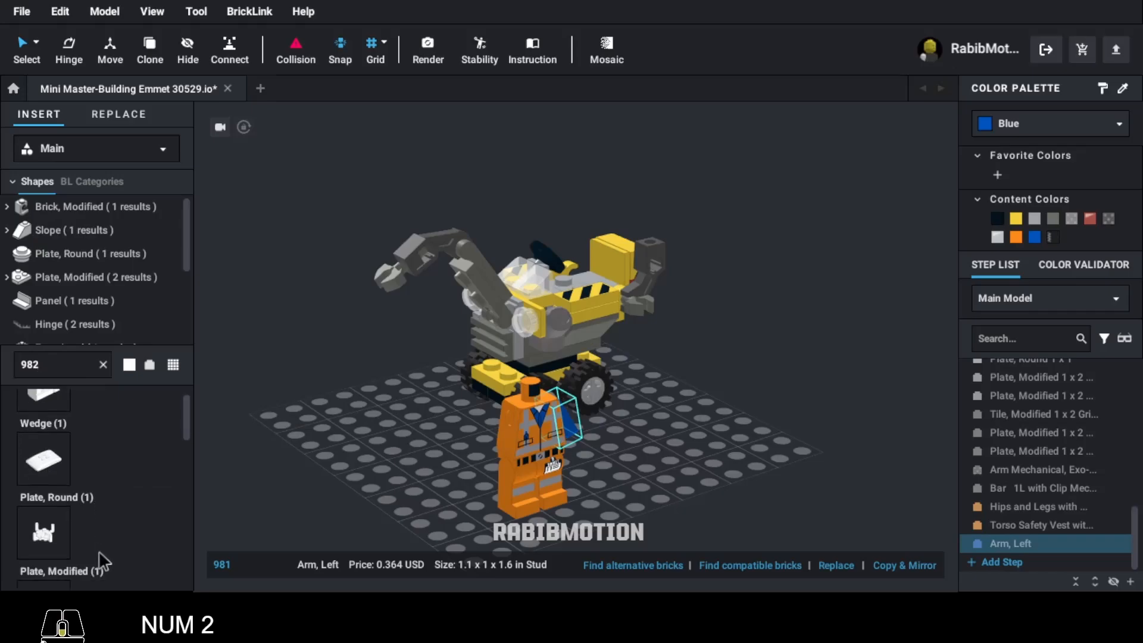
scroll(100, 551, "down", 10)
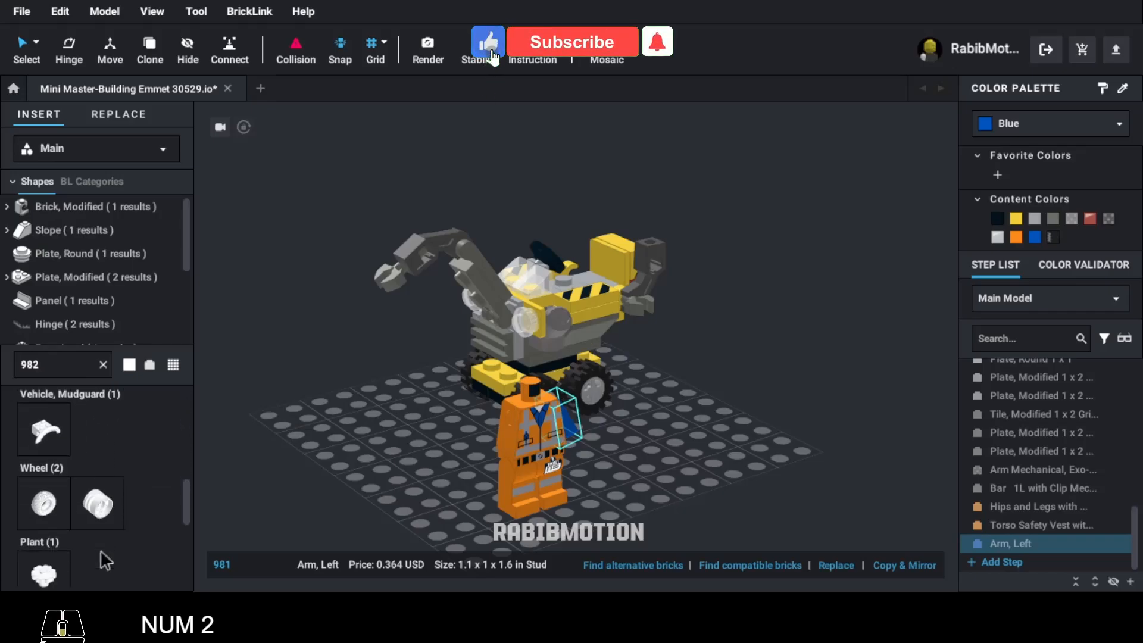
Insert the plain right arm (982), turn it to fit the torso's right shoulder, attach it and color it Blue
left_click(97, 493)
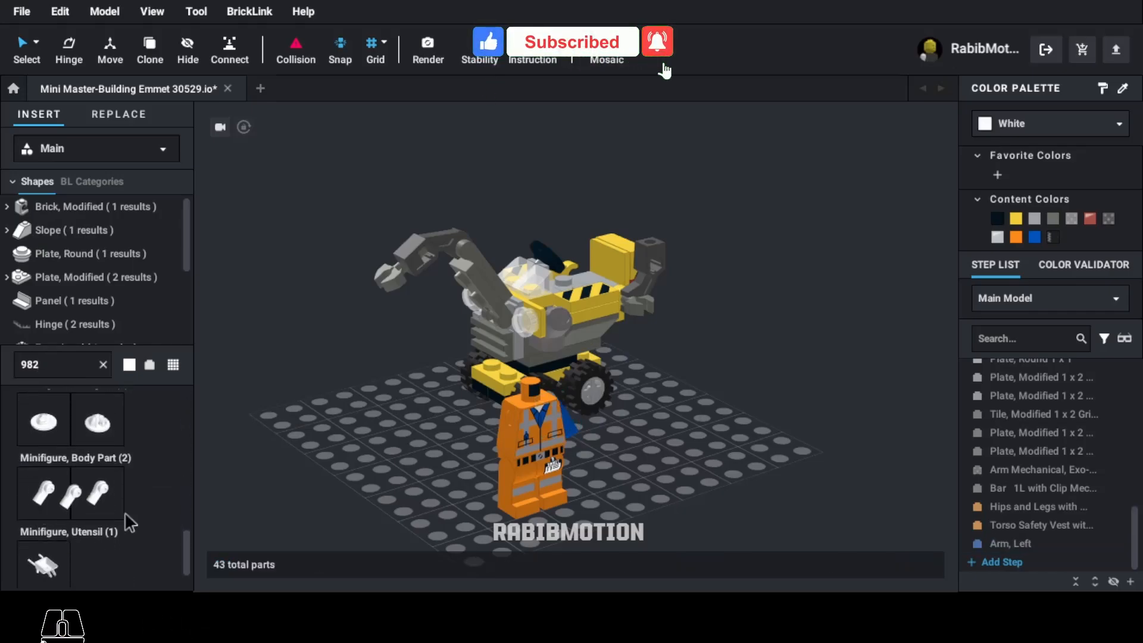
key("Left")
key("Left")
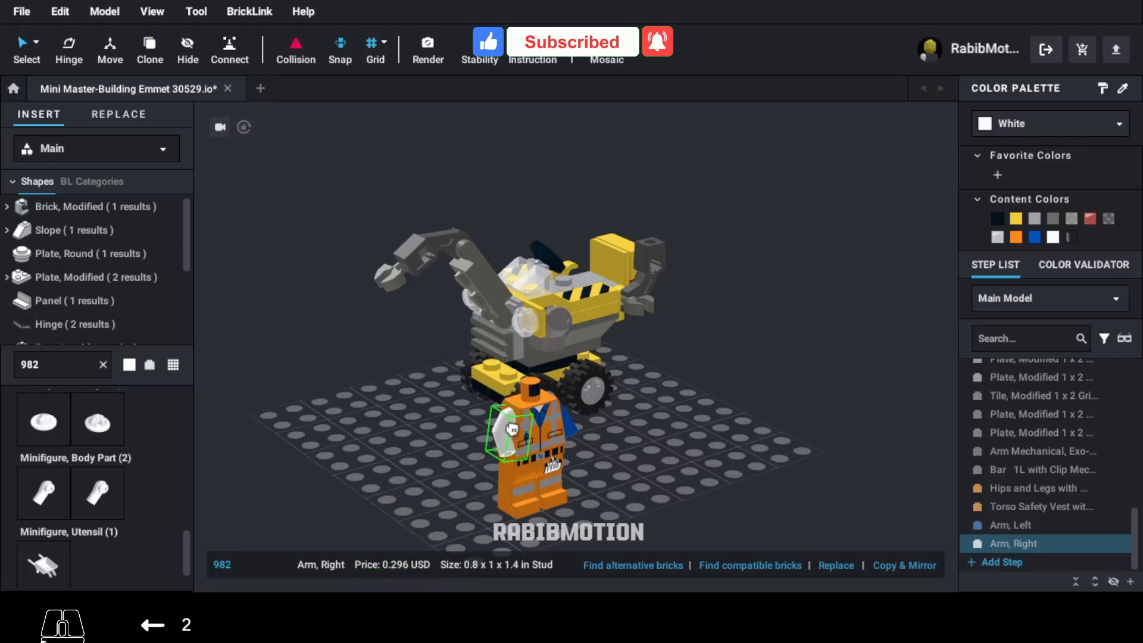
left_click(507, 433)
left_click(1035, 237)
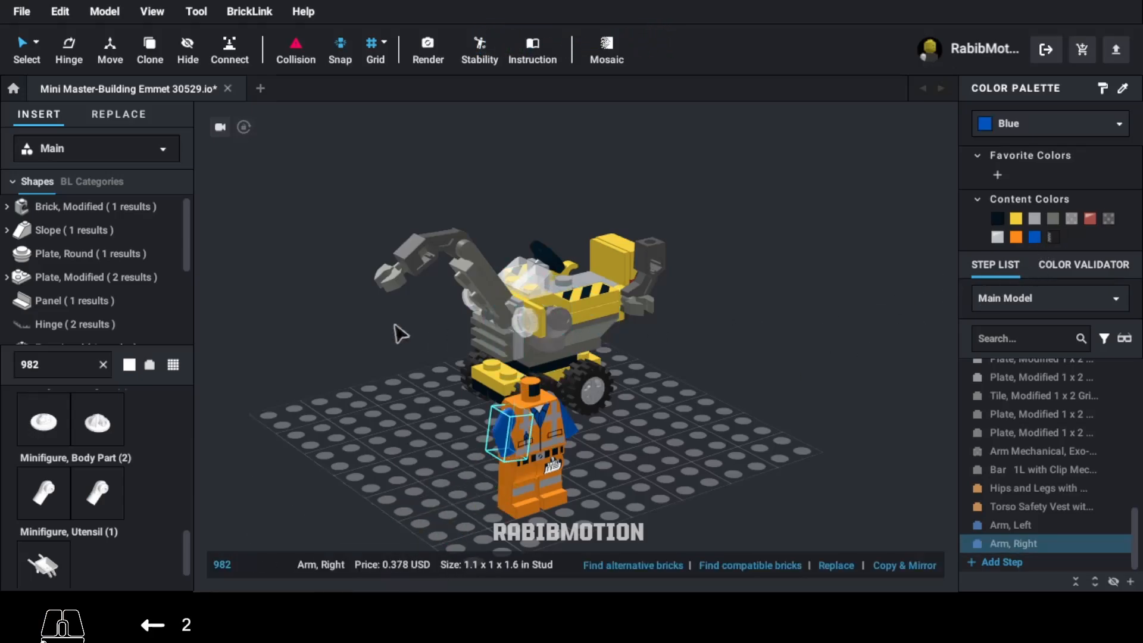
Search the parts for 983 and insert the minifigure hand
type("83")
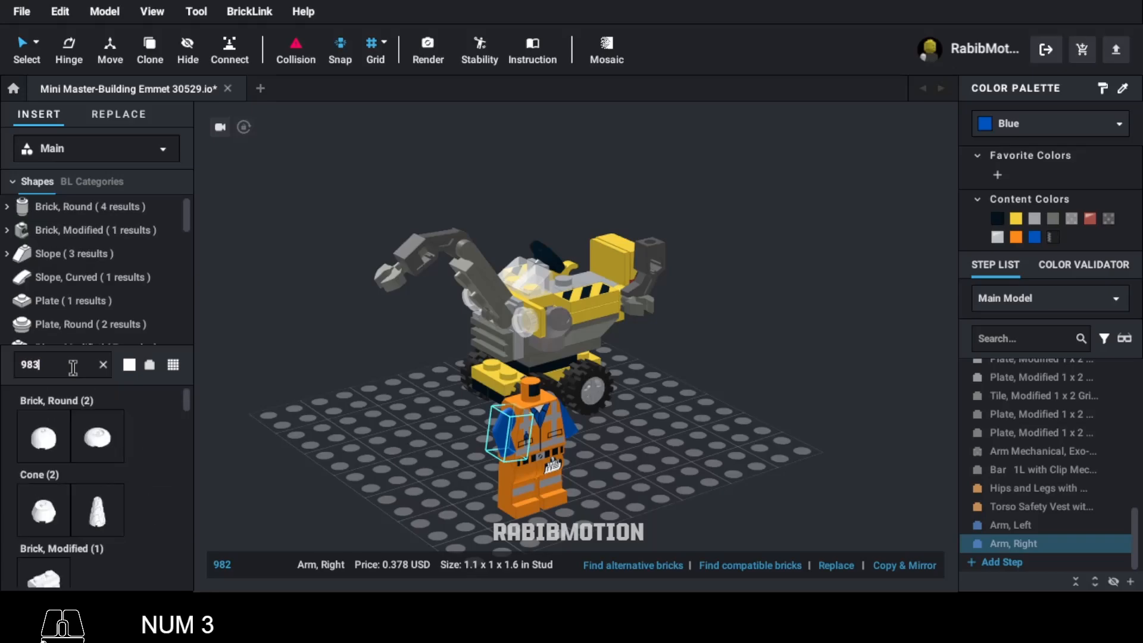
scroll(118, 523, "down", 4)
scroll(119, 523, "down", 5)
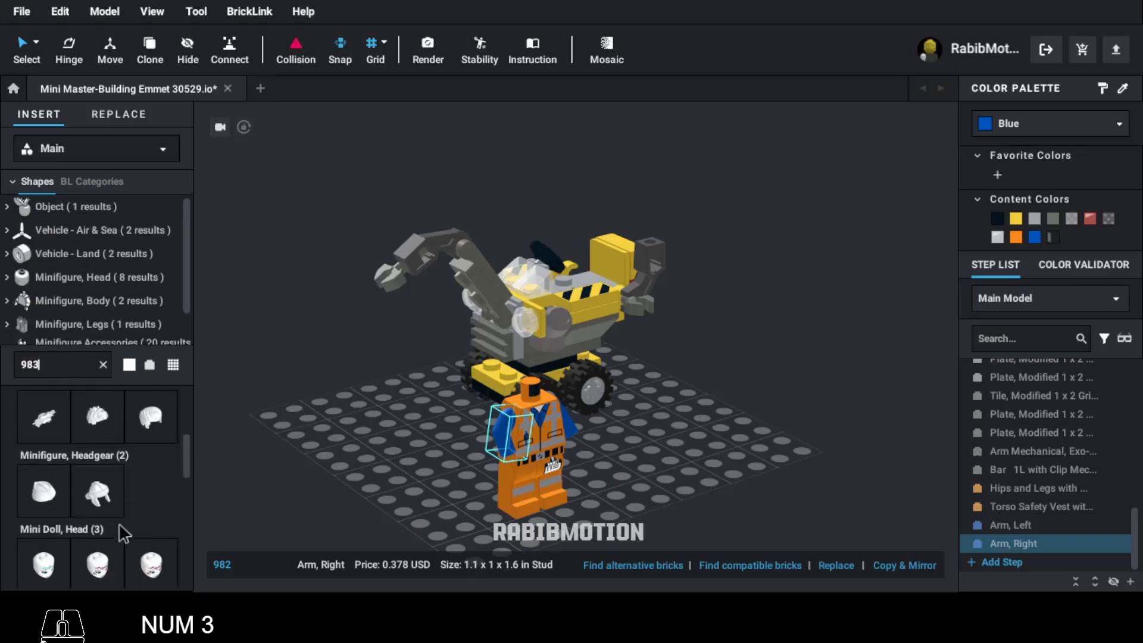
left_click(43, 570)
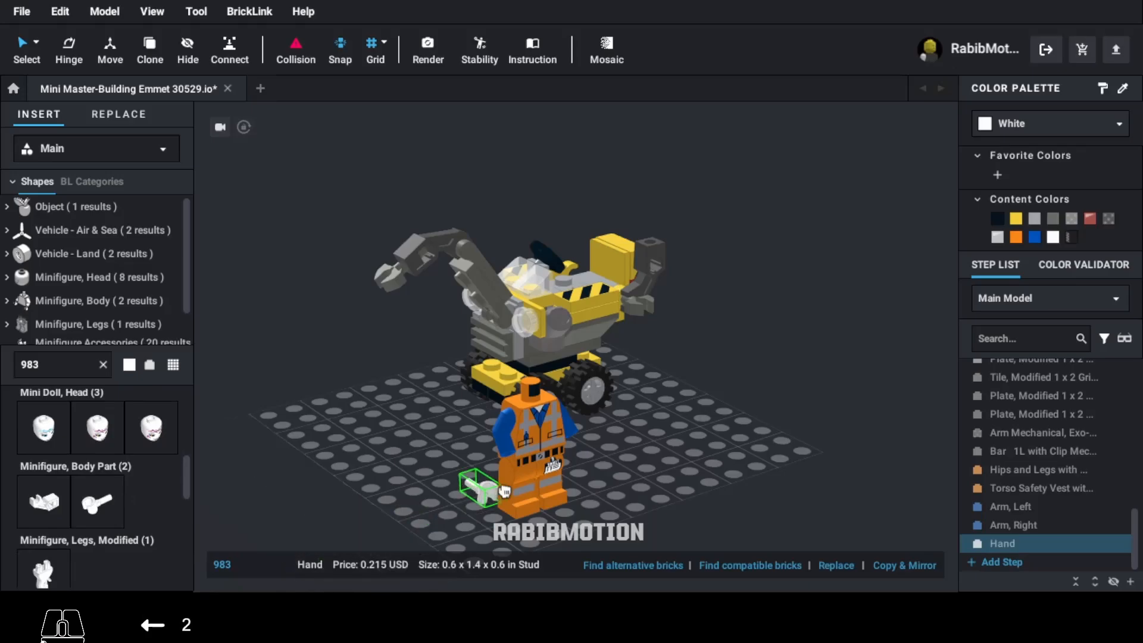
Attach the hand to the right arm in Yellow and clone it onto the left arm
left_click(527, 471)
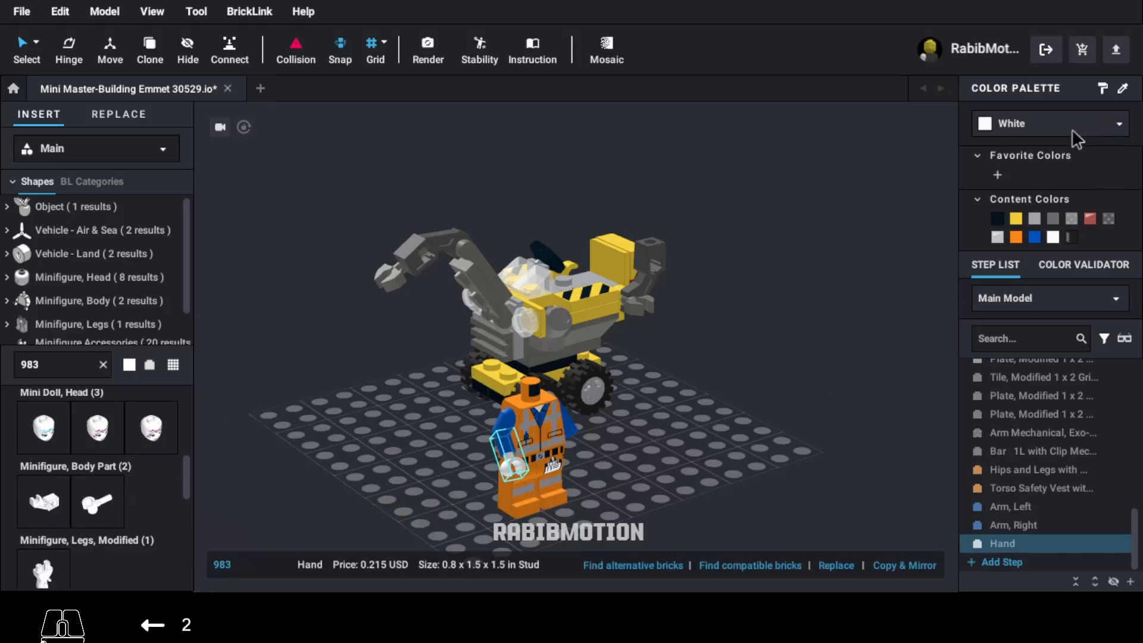
key("c")
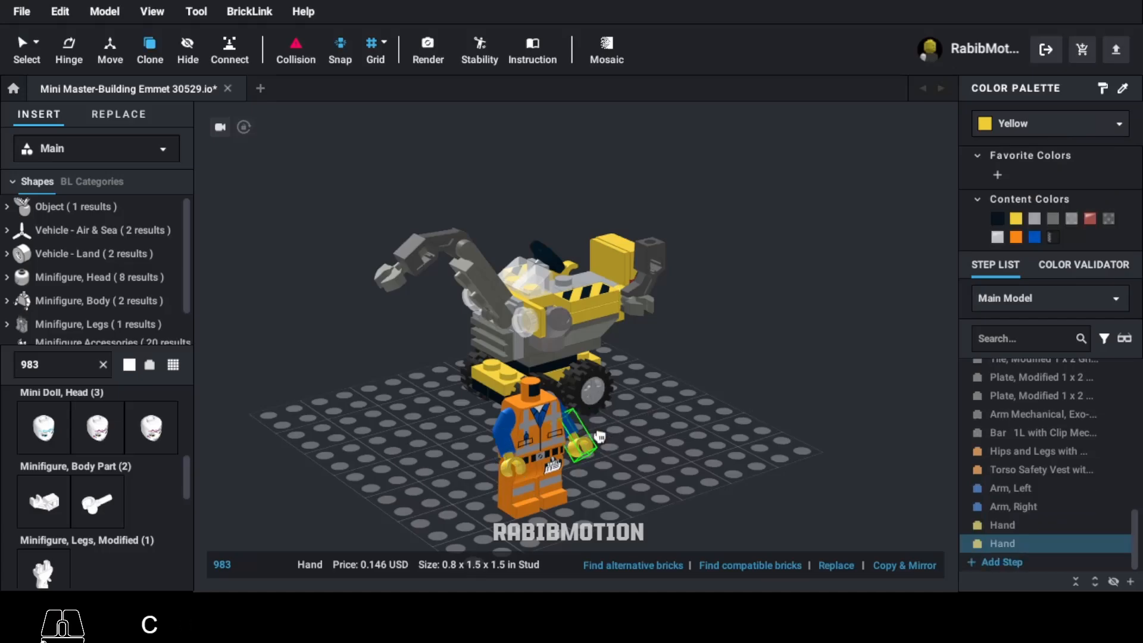
key("Escape")
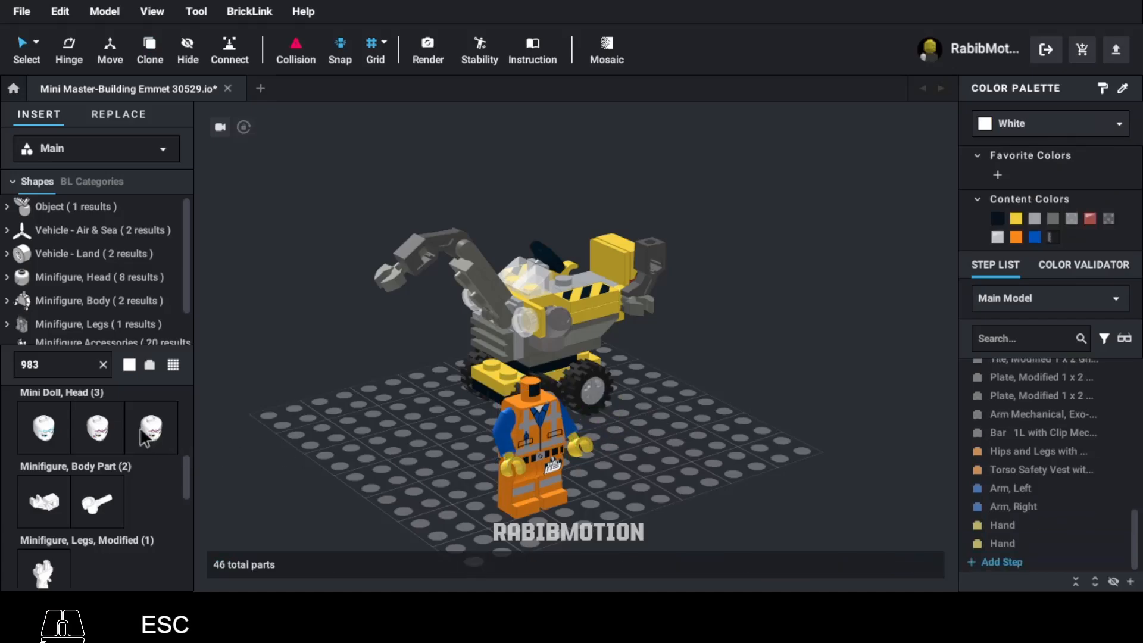
Search the parts for the minifigure head 3626cpb1089 with decorated parts shown
left_click(88, 371)
type("362")
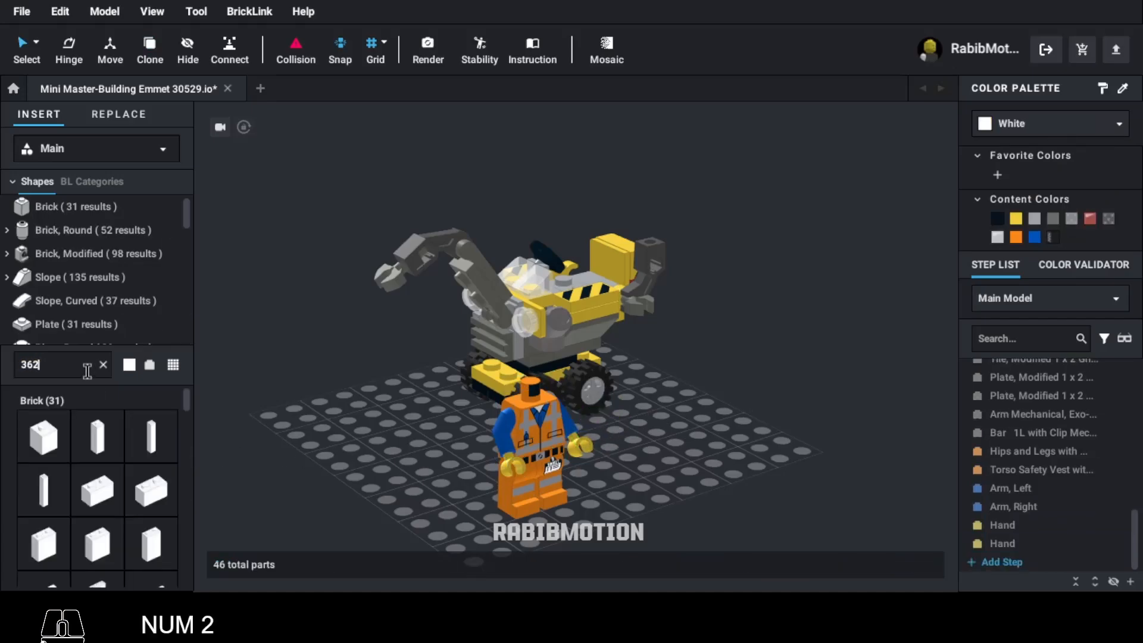
type("6cpb")
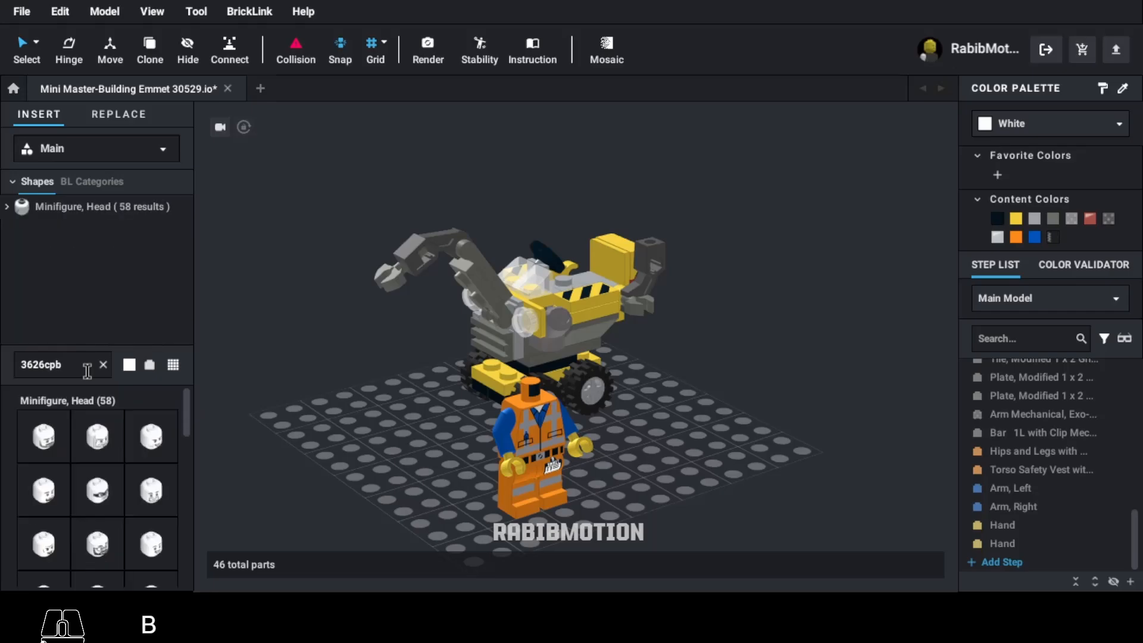
type("1089")
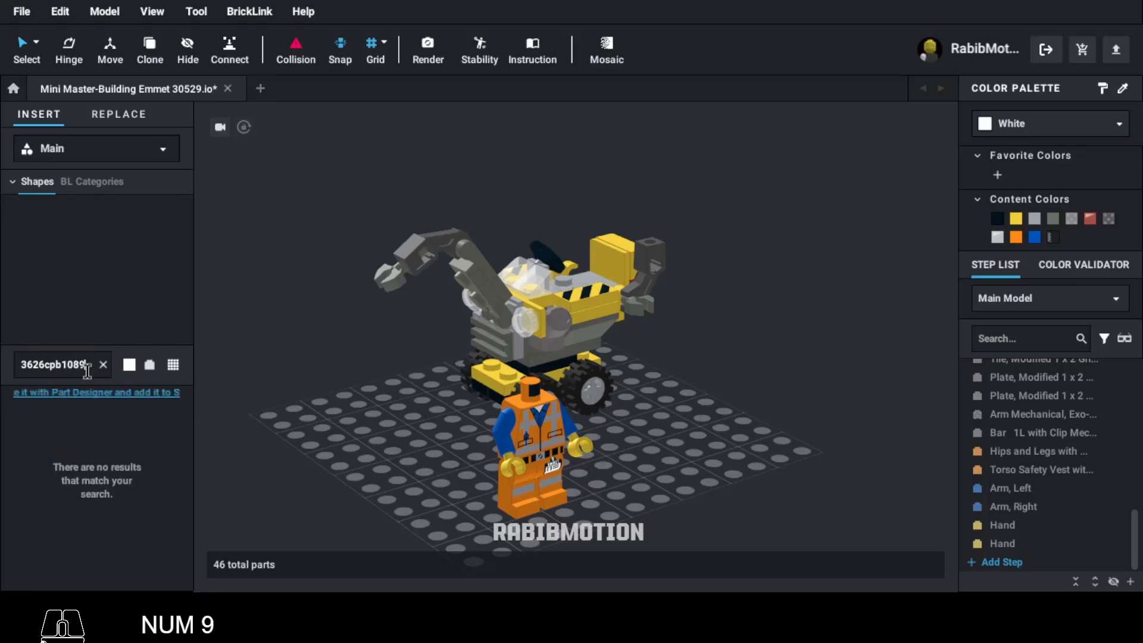
left_click(149, 365)
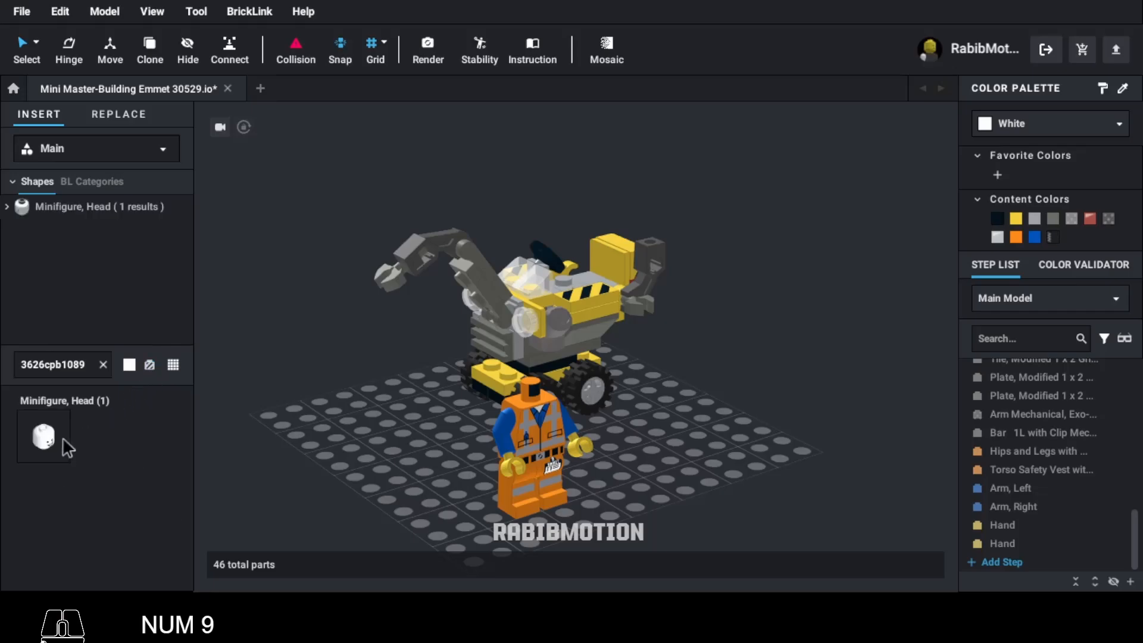
Place the dual-sided head on the torso, color it Yellow and turn it so the open smile faces forward
left_click_drag(63, 436, 562, 403)
right_click_drag(563, 404, 622, 398)
left_click_drag(603, 421, 645, 344)
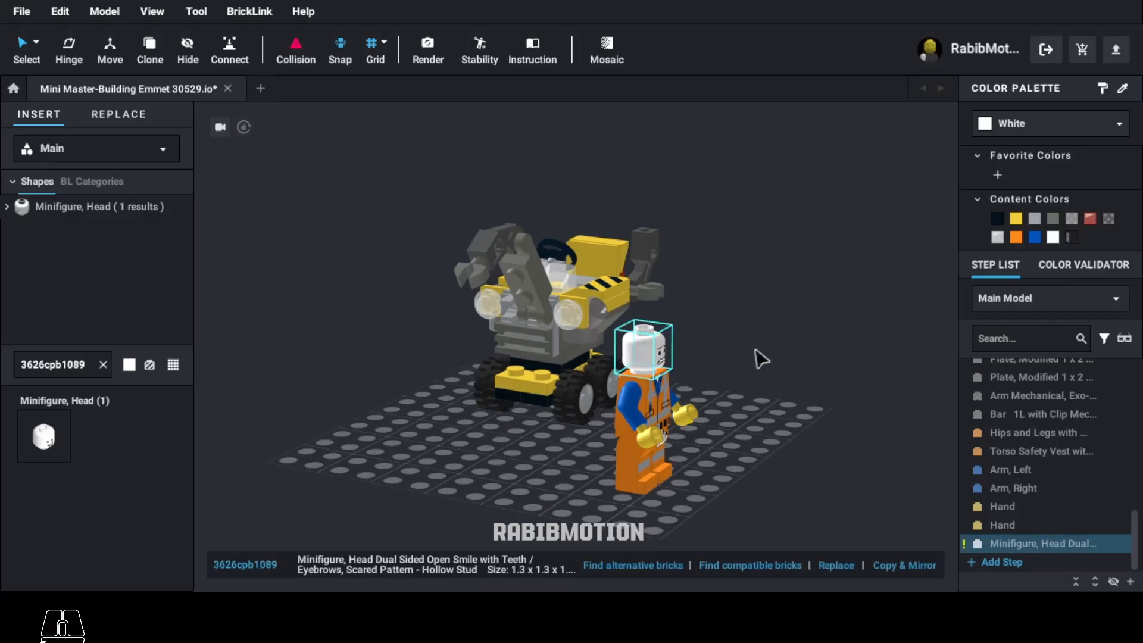
right_click_drag(758, 357, 718, 364)
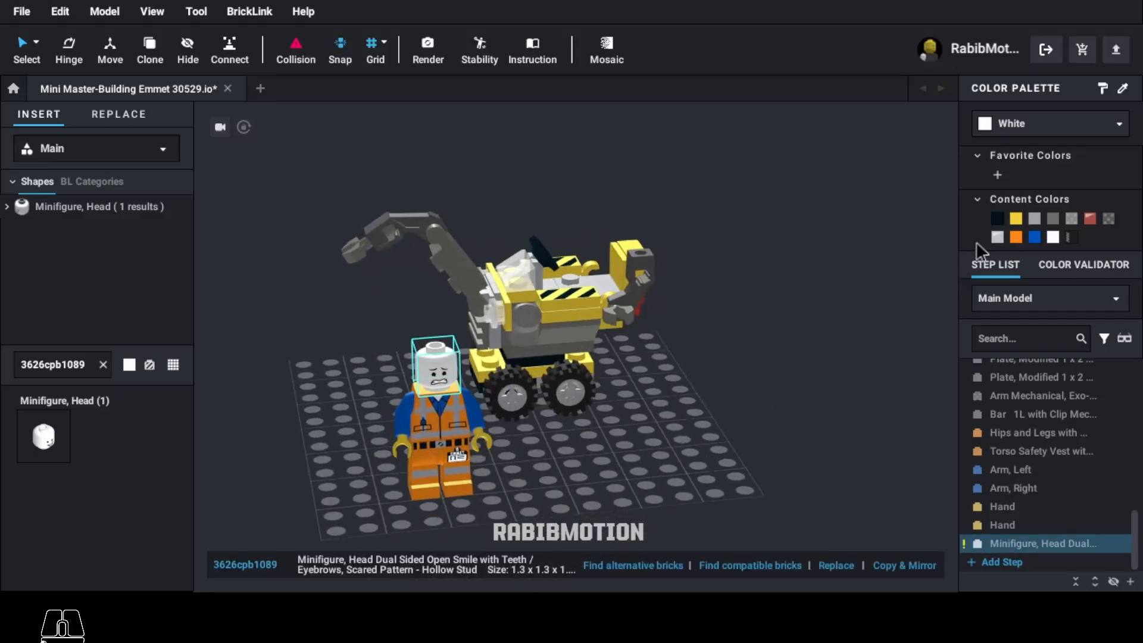
left_click(1016, 221)
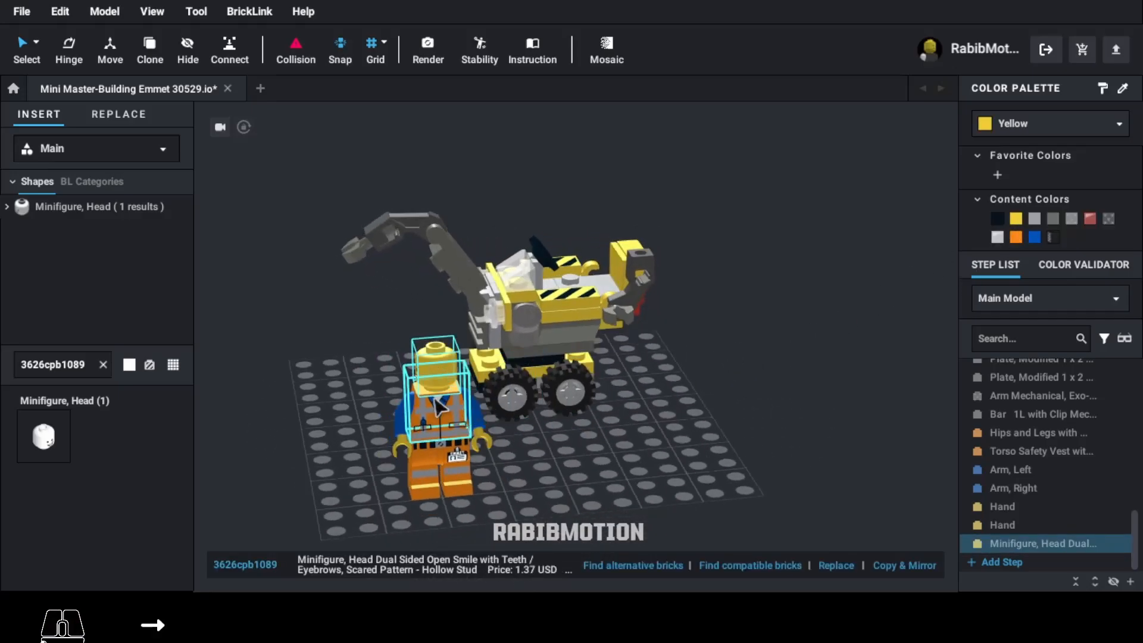
left_click(558, 433)
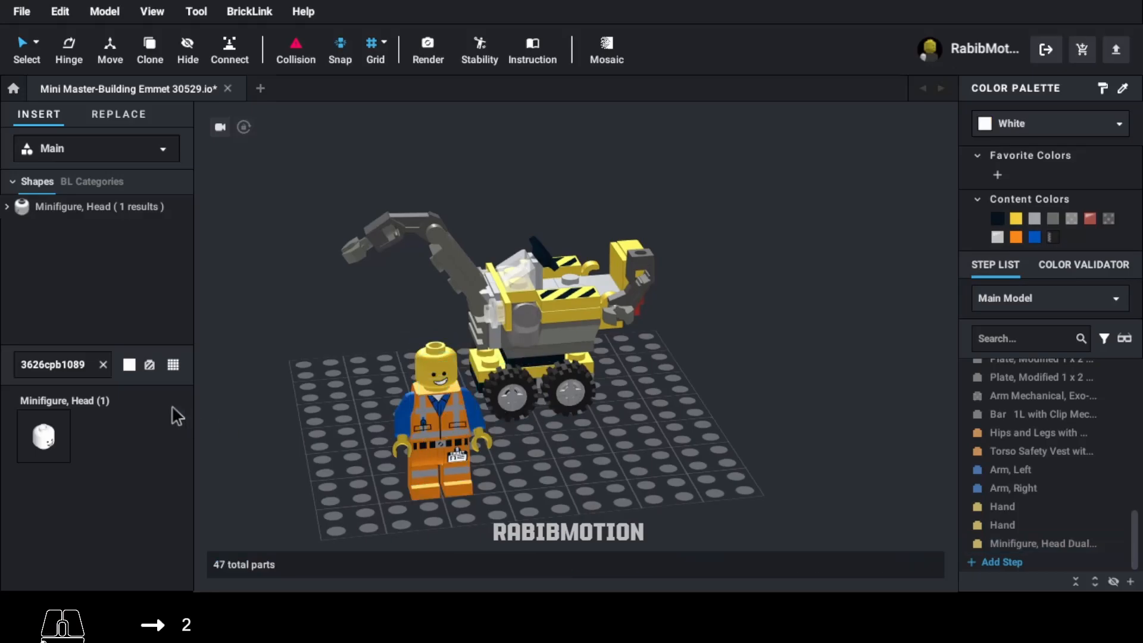
Search for hair piece 15443, turn it to face forward and attach it on the minifigure's head
left_click(91, 361)
type("15443")
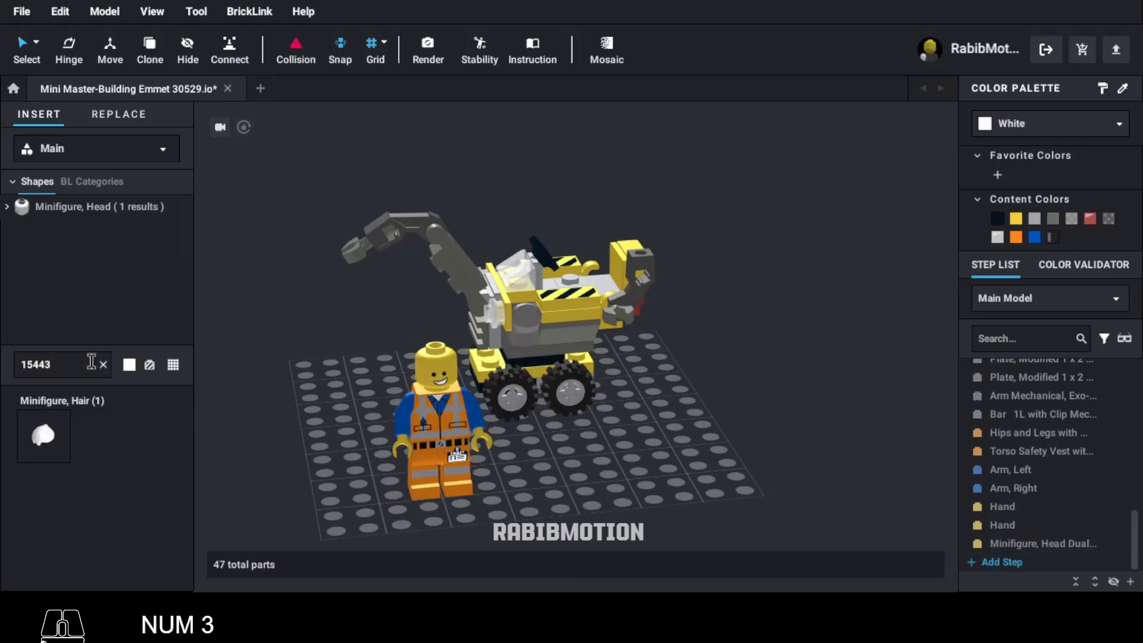
left_click_drag(52, 440, 442, 355)
key("Right")
key("Right")
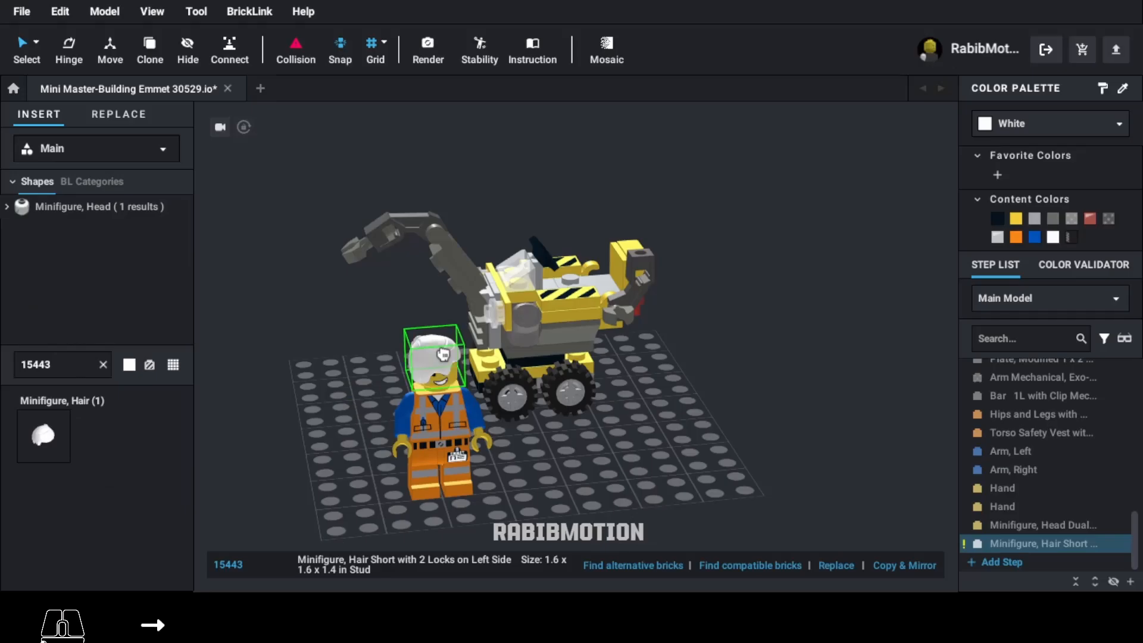
left_click(442, 354)
Color the minifigure's hair Reddish Brown and deselect it
left_click(1075, 126)
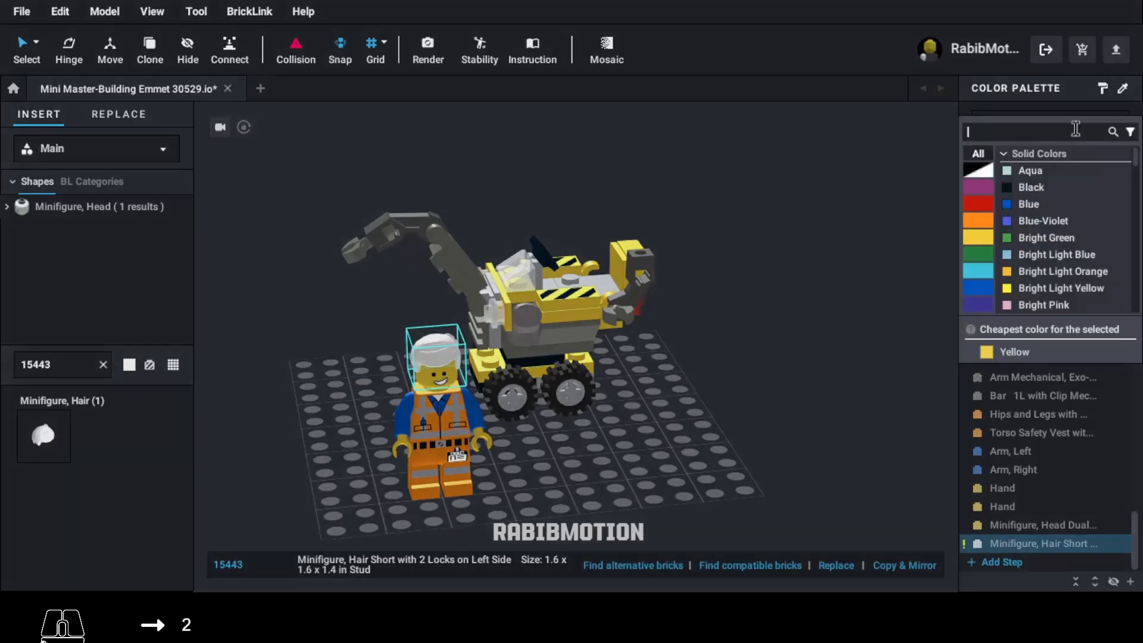
type("redd")
left_click(1063, 171)
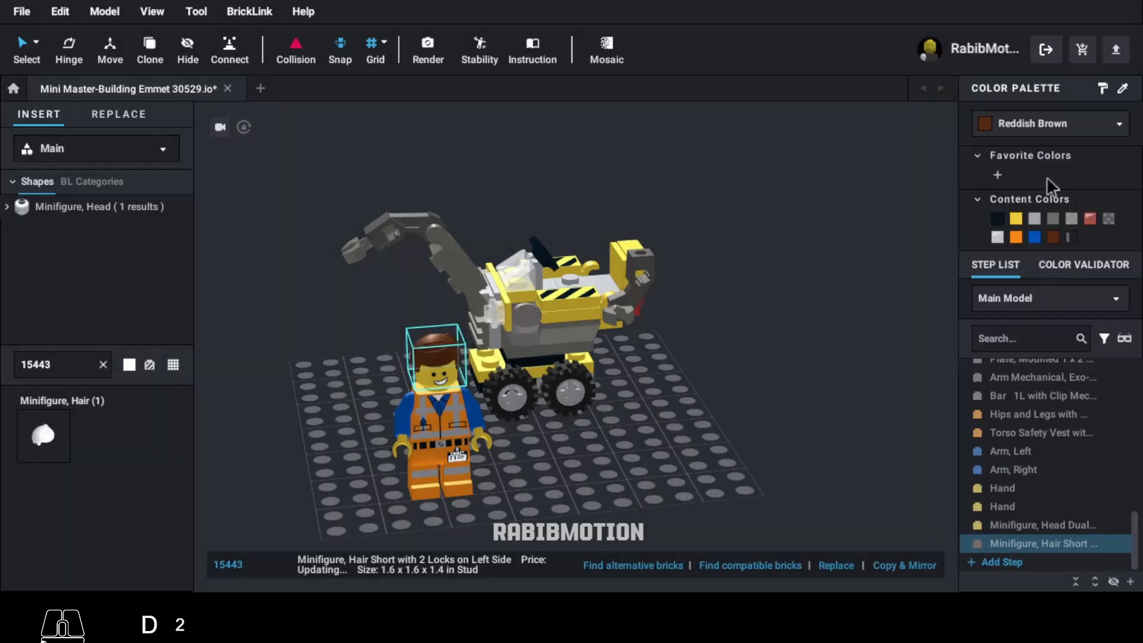
left_click(562, 456)
right_click_drag(561, 454, 847, 457)
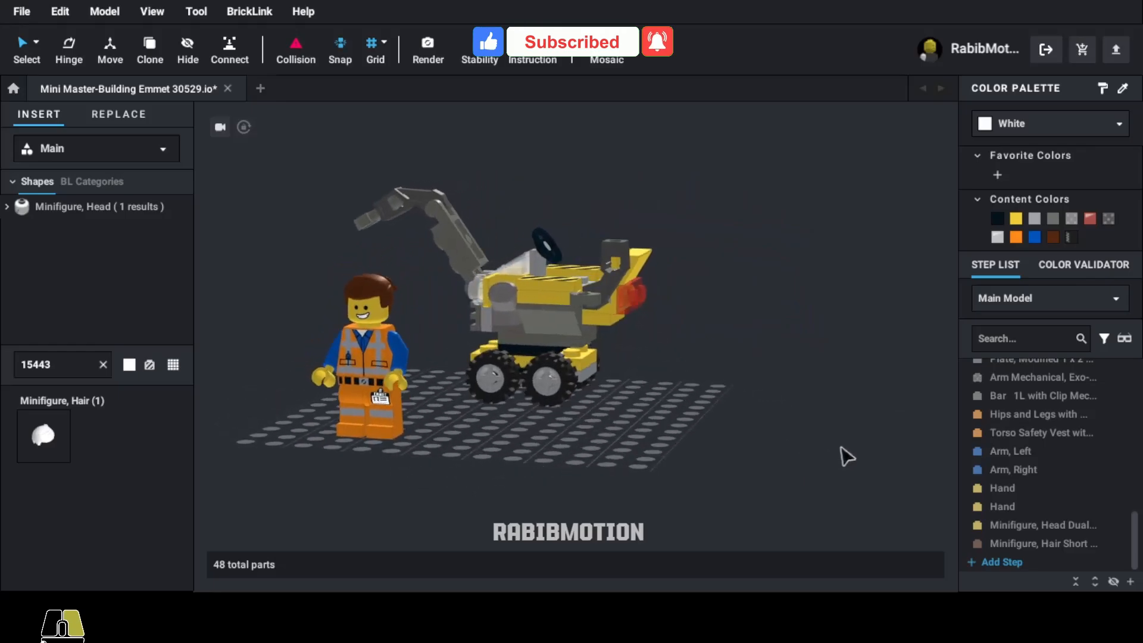